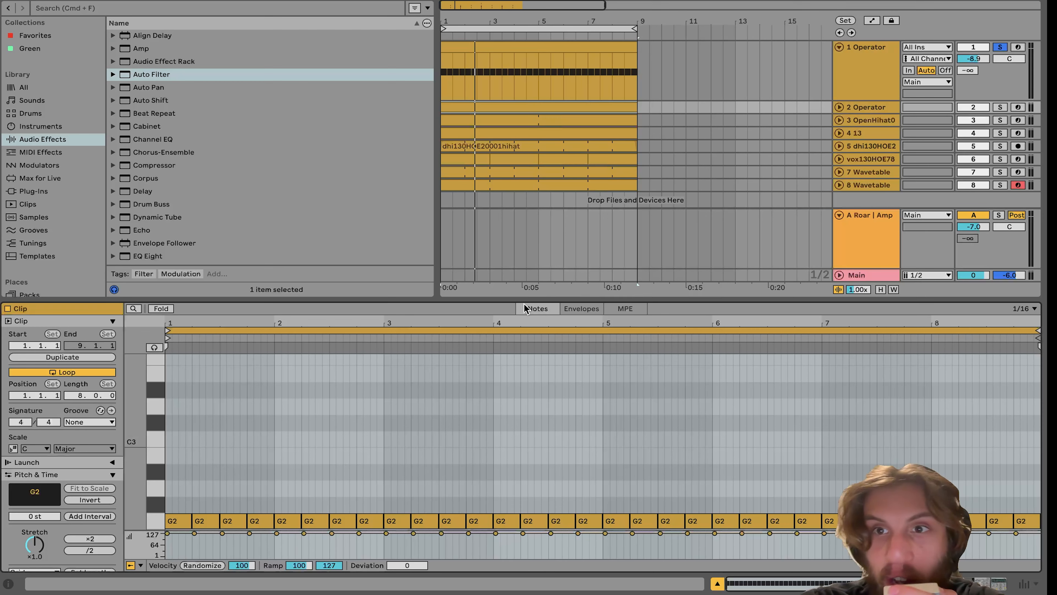
Solo the second Operator track alongside the first, and show the first Operator track's device chain.
{"action": "key", "text": "space"}
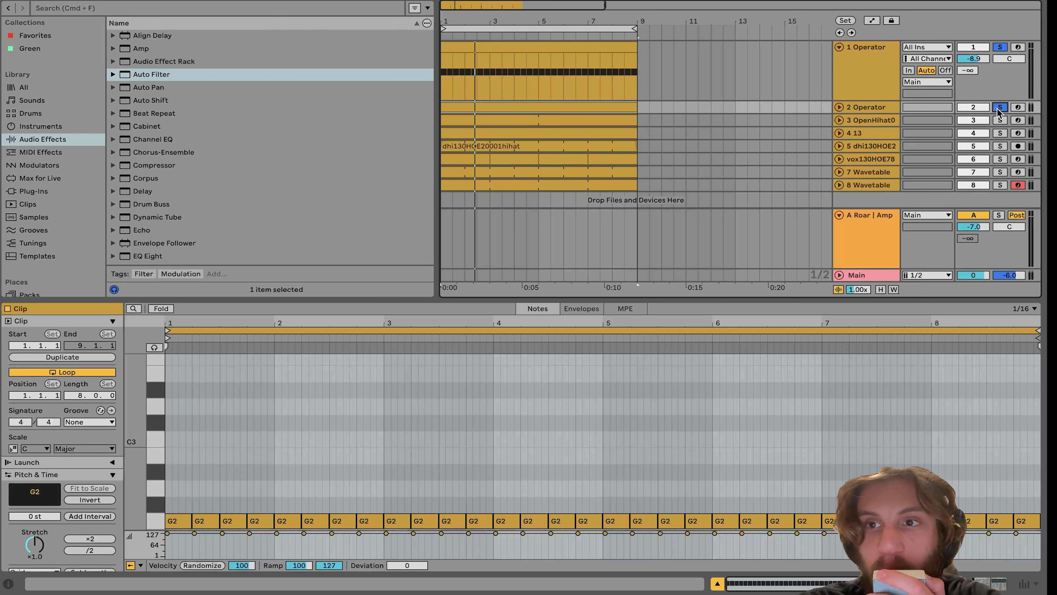
{"action": "left_click", "coordinate": [1000, 108]}
{"action": "left_click", "coordinate": [861, 68]}
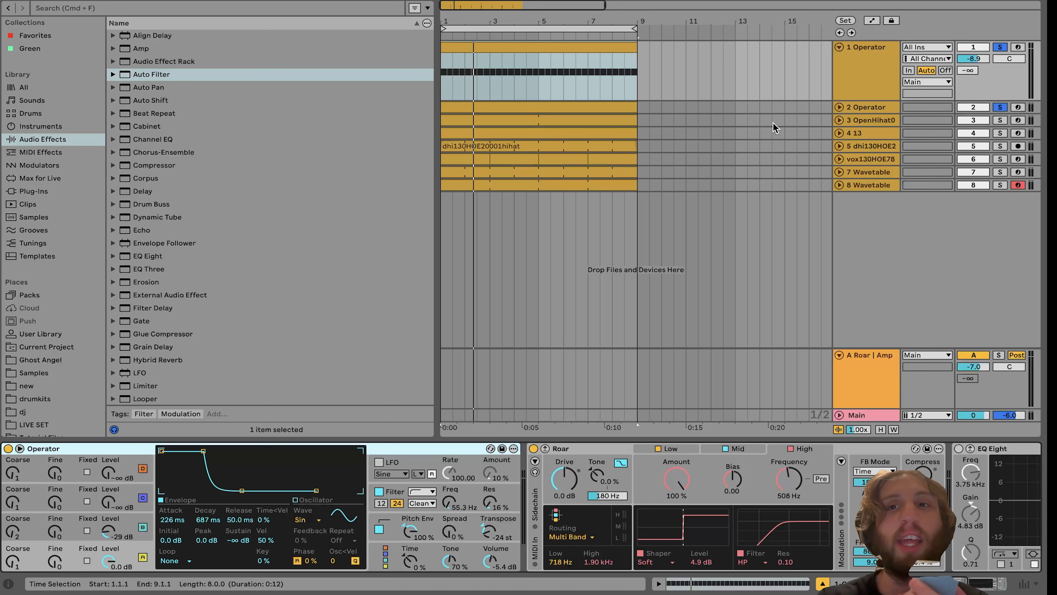
{"action": "left_click", "coordinate": [897, 96]}
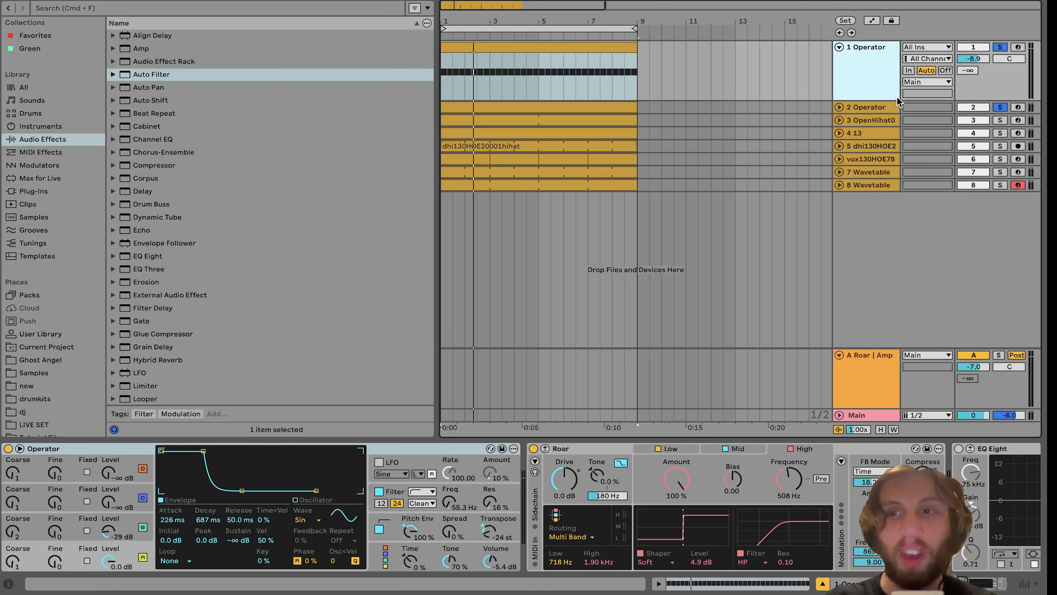
Clear the track solos, play all tracks together, and compare the device chains of the two Operator tracks.
{"action": "left_click", "coordinate": [999, 46]}
{"action": "key", "text": "space"}
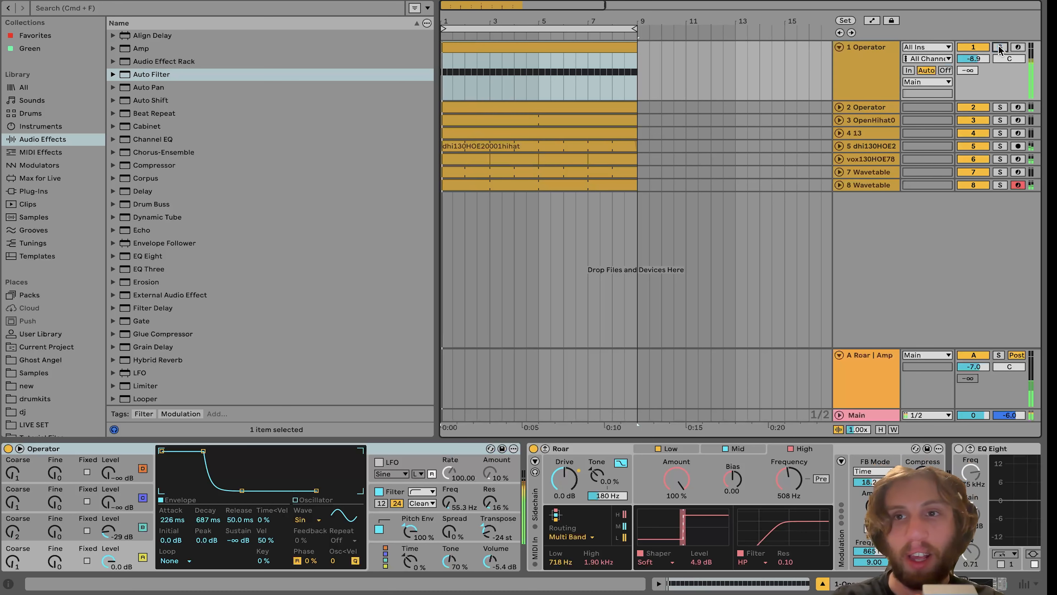
{"action": "left_click", "coordinate": [873, 69]}
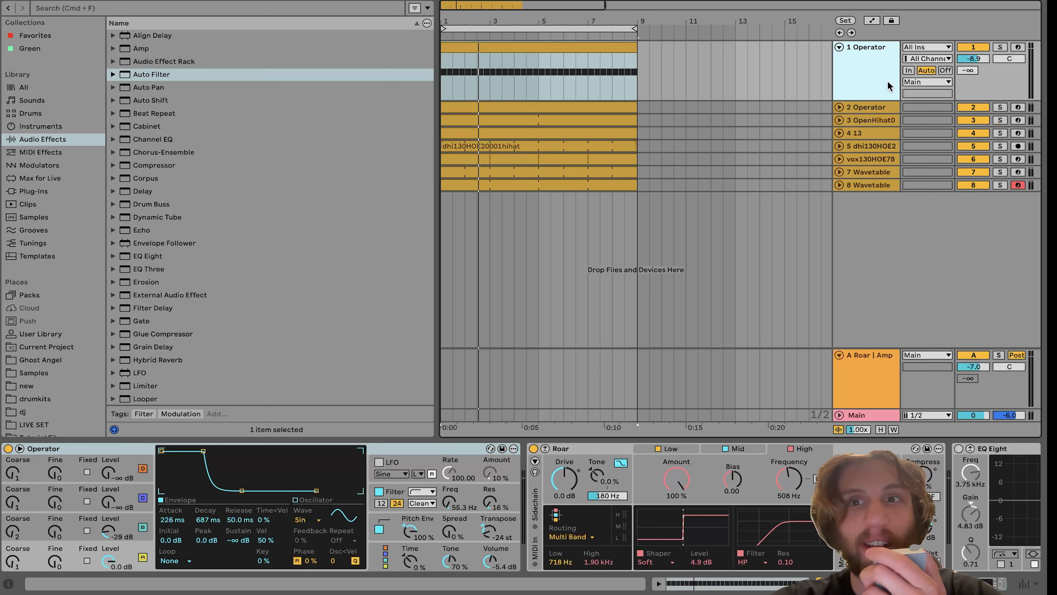
{"action": "key", "text": "space"}
{"action": "left_click", "coordinate": [857, 107]}
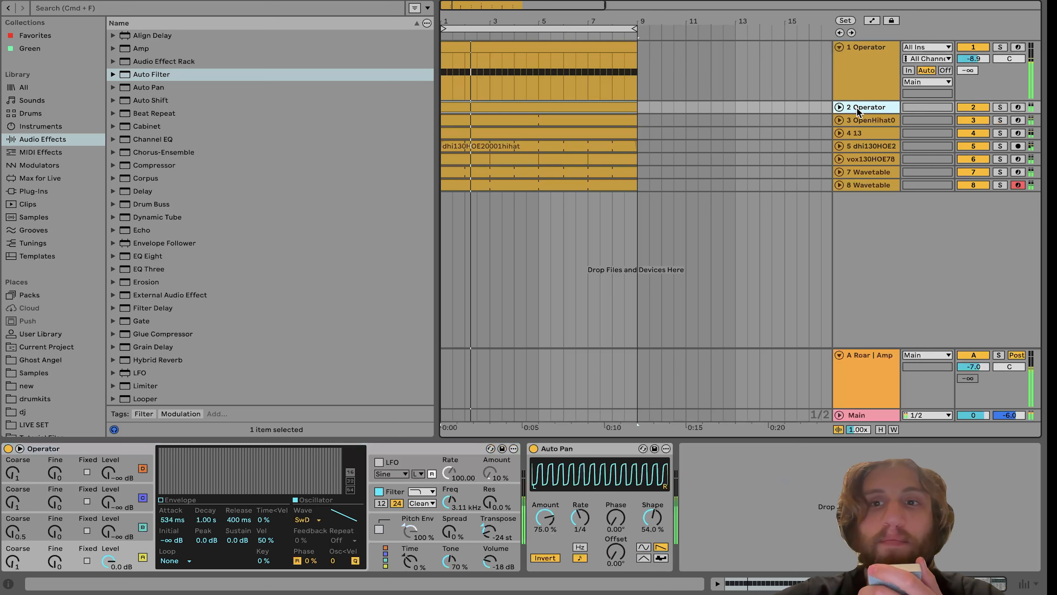
{"action": "left_click", "coordinate": [860, 91]}
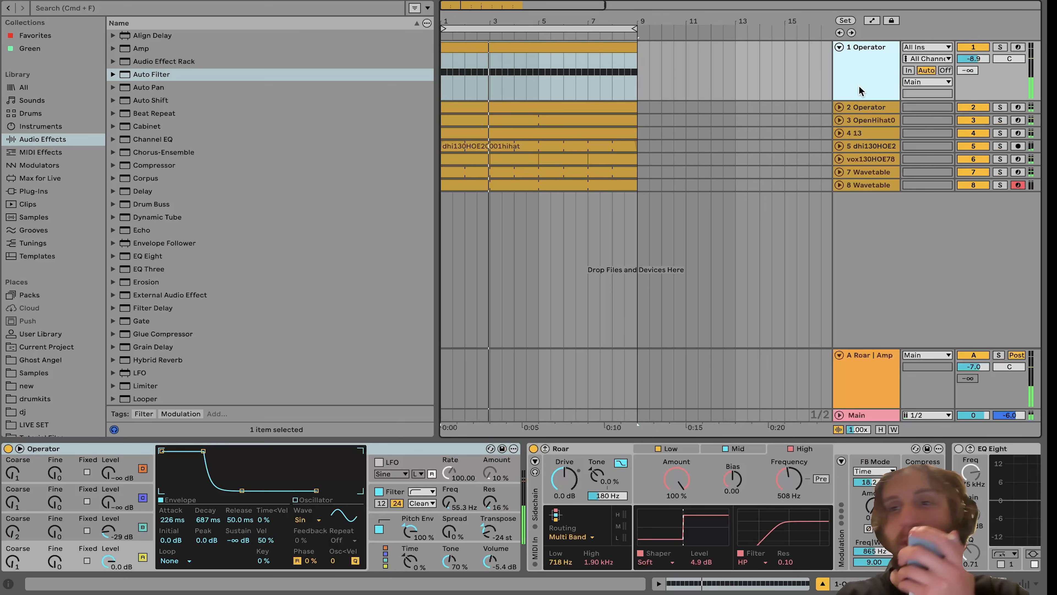
Solo the first Operator track, play its clip from the start, and show the settings of oscillator A.
{"action": "left_click", "coordinate": [1000, 47]}
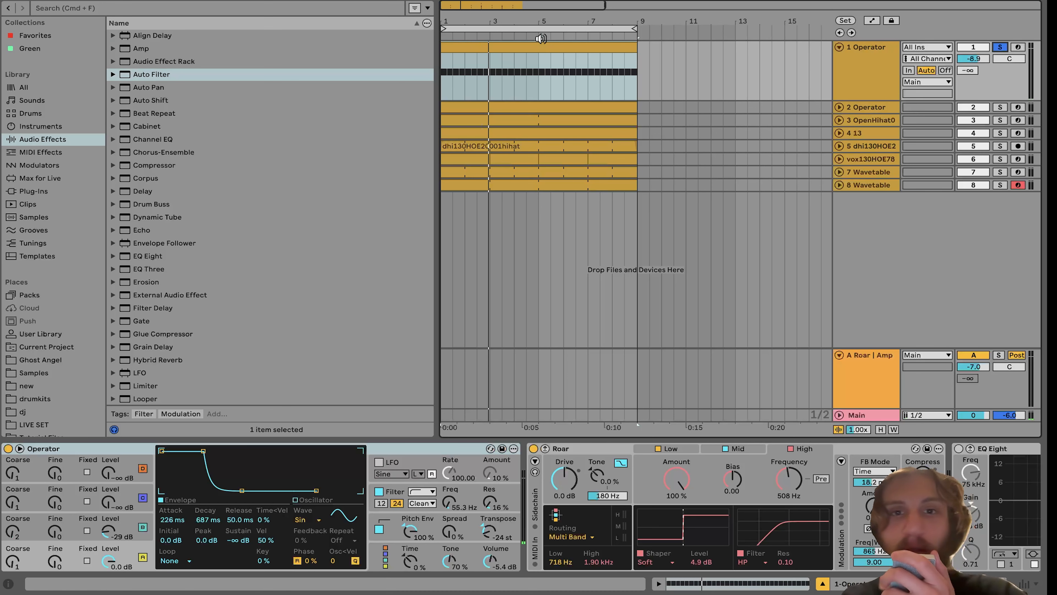
{"action": "left_click", "coordinate": [519, 47]}
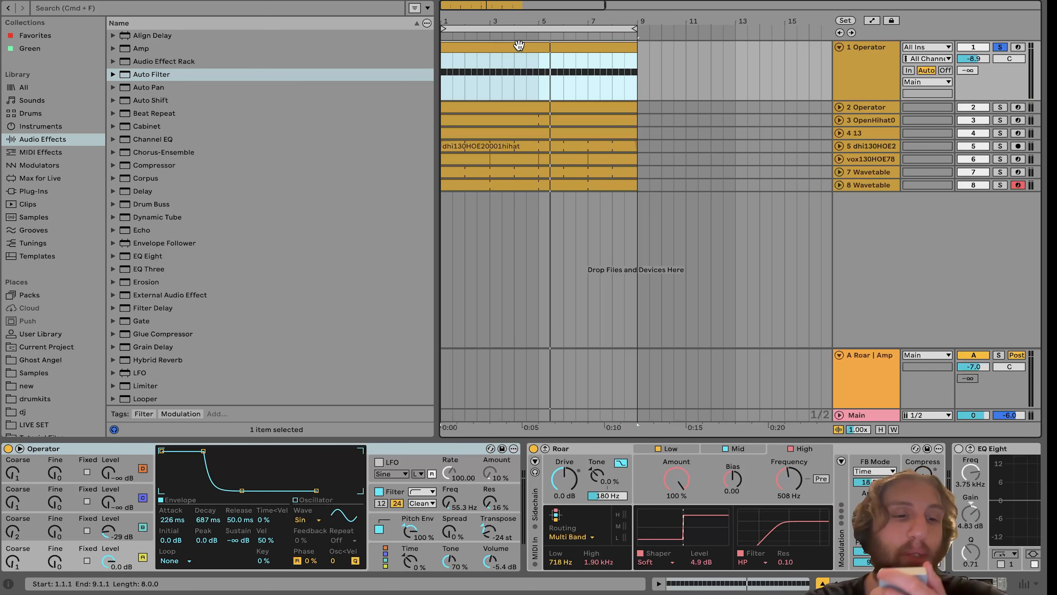
{"action": "key", "text": "space"}
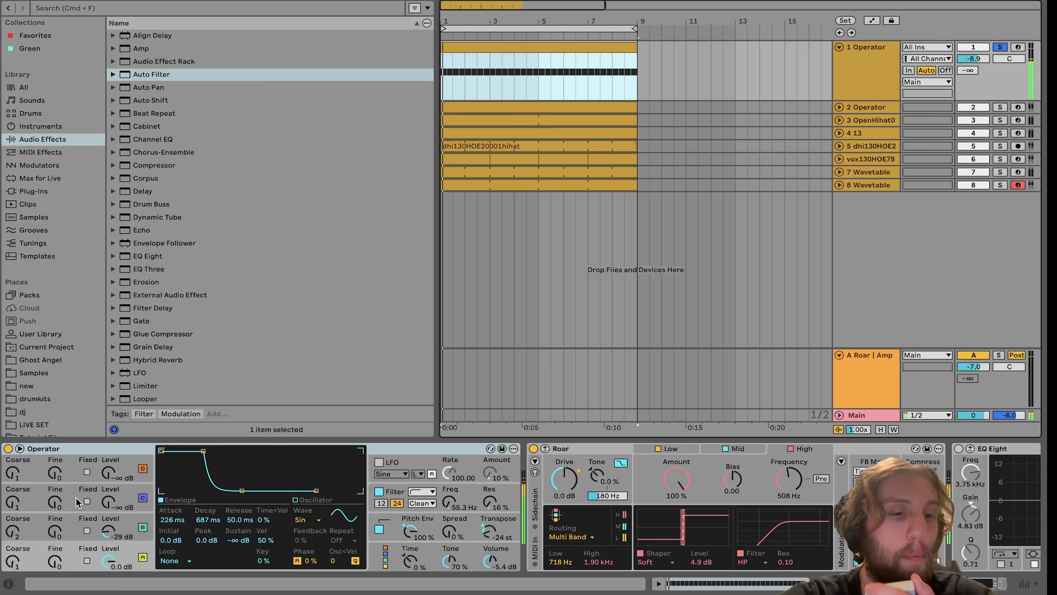
{"action": "left_click", "coordinate": [133, 550]}
{"action": "key", "text": "space"}
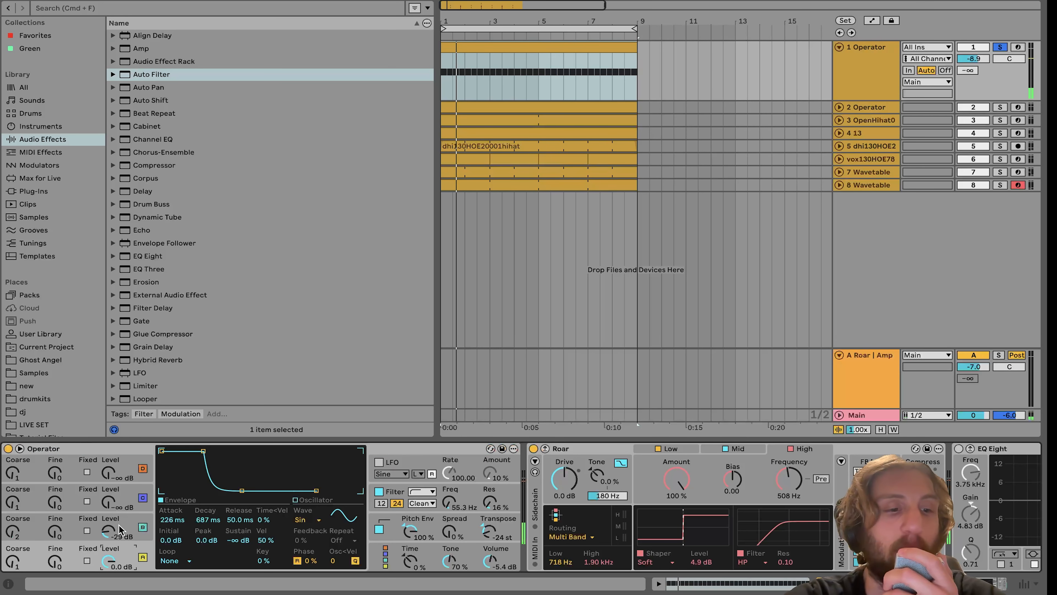
Show oscillator B's envelope and compare the sound with oscillator B off and on during playback.
{"action": "left_click", "coordinate": [120, 529]}
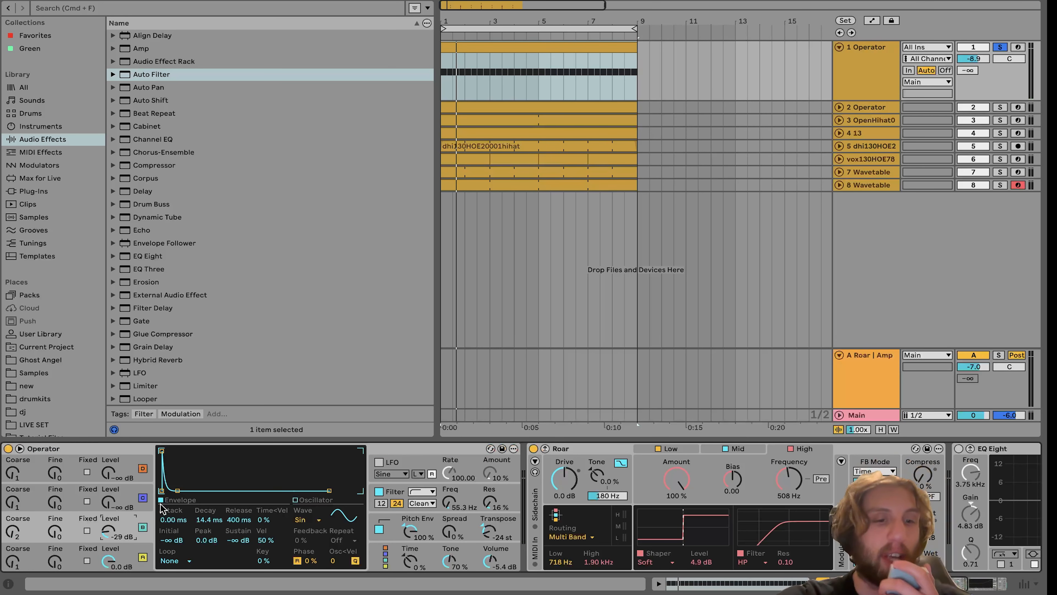
{"action": "left_click", "coordinate": [143, 528]}
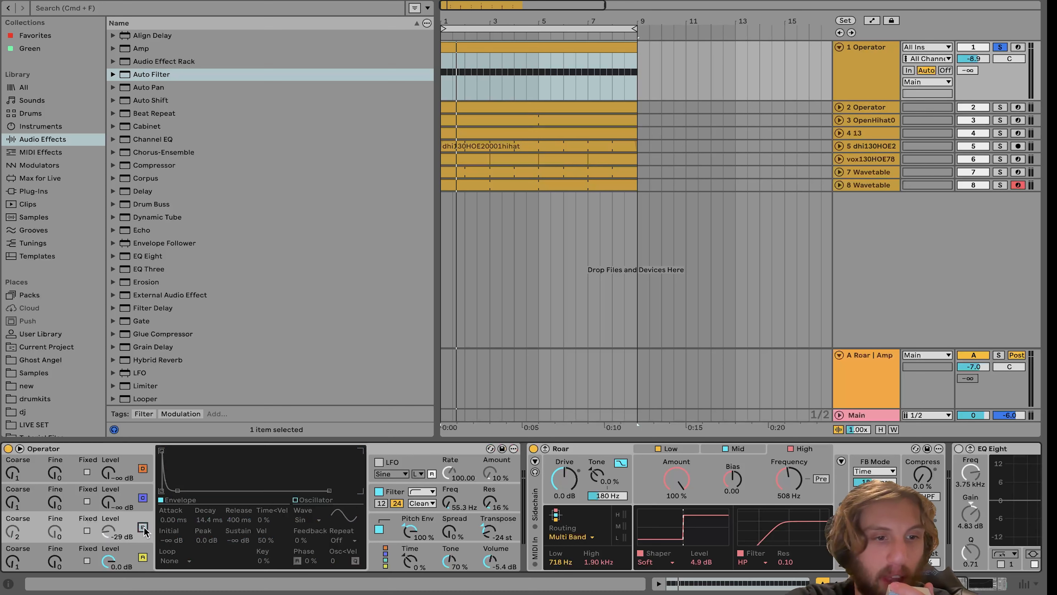
{"action": "key", "text": "space"}
{"action": "left_click", "coordinate": [143, 527]}
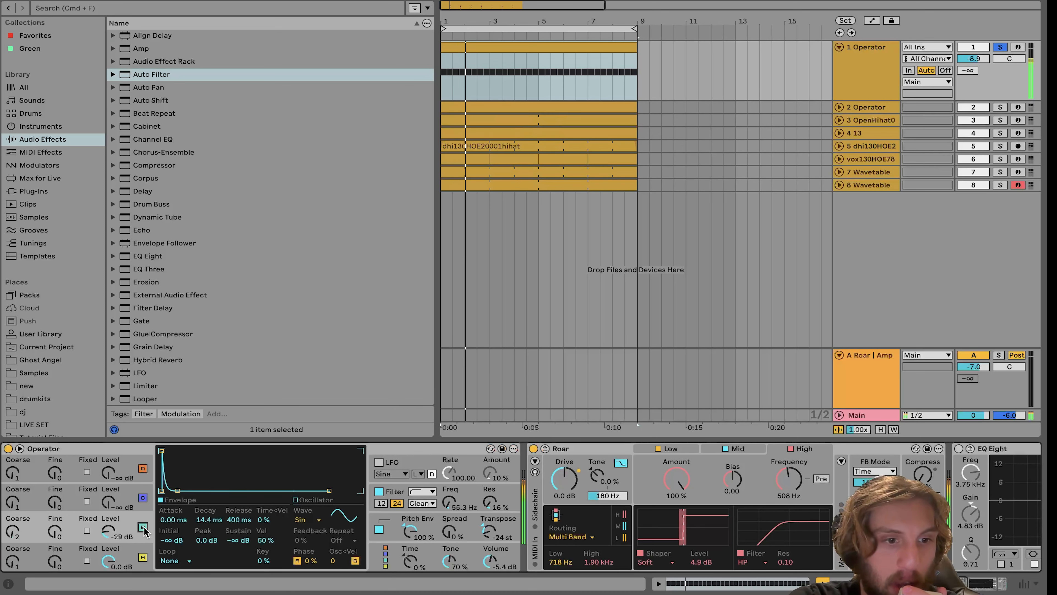
{"action": "left_click", "coordinate": [143, 527]}
{"action": "left_click", "coordinate": [143, 527]}
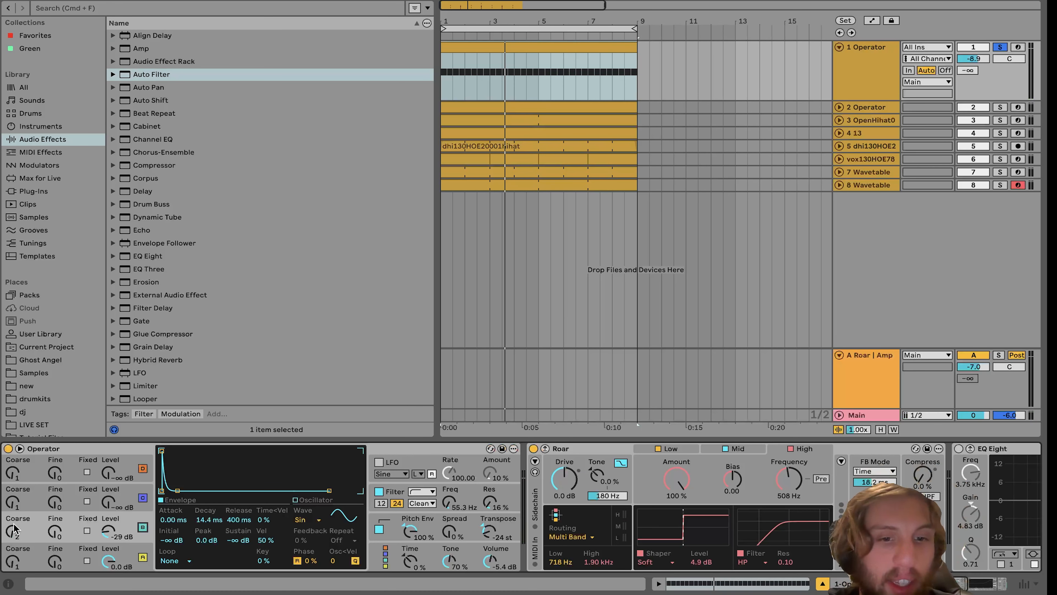
Show Operator's filter settings and compare the sound with the filter off and on during playback.
{"action": "left_click", "coordinate": [467, 486]}
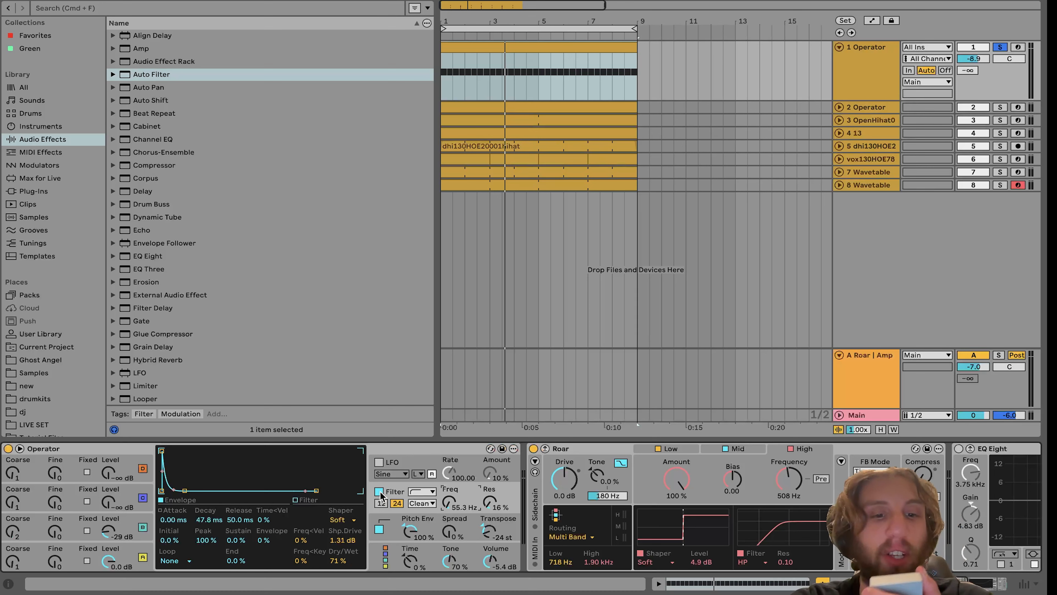
{"action": "key", "text": "space"}
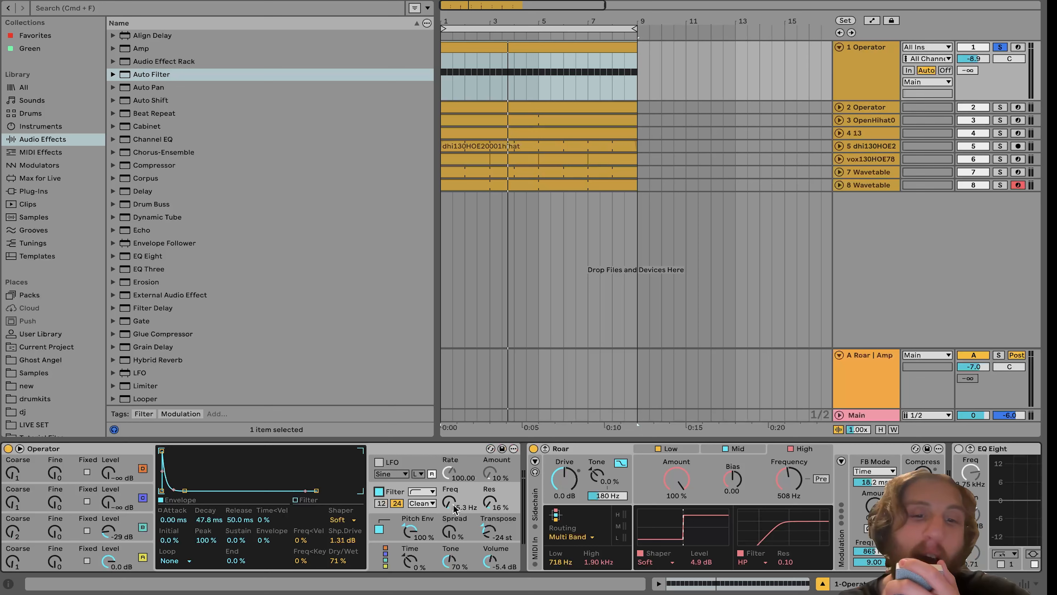
{"action": "key", "text": "space"}
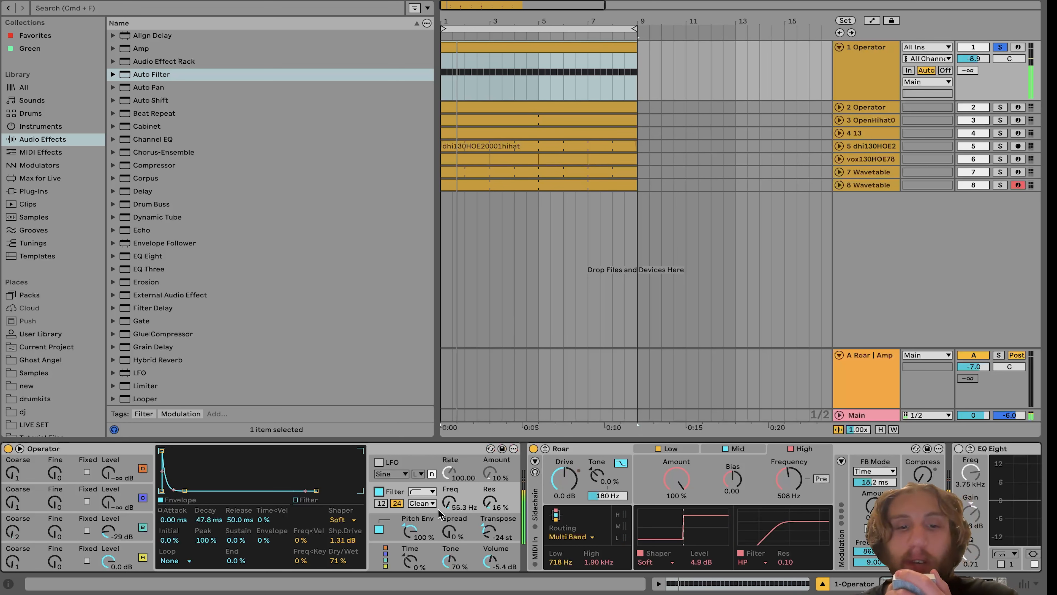
{"action": "left_click", "coordinate": [379, 492]}
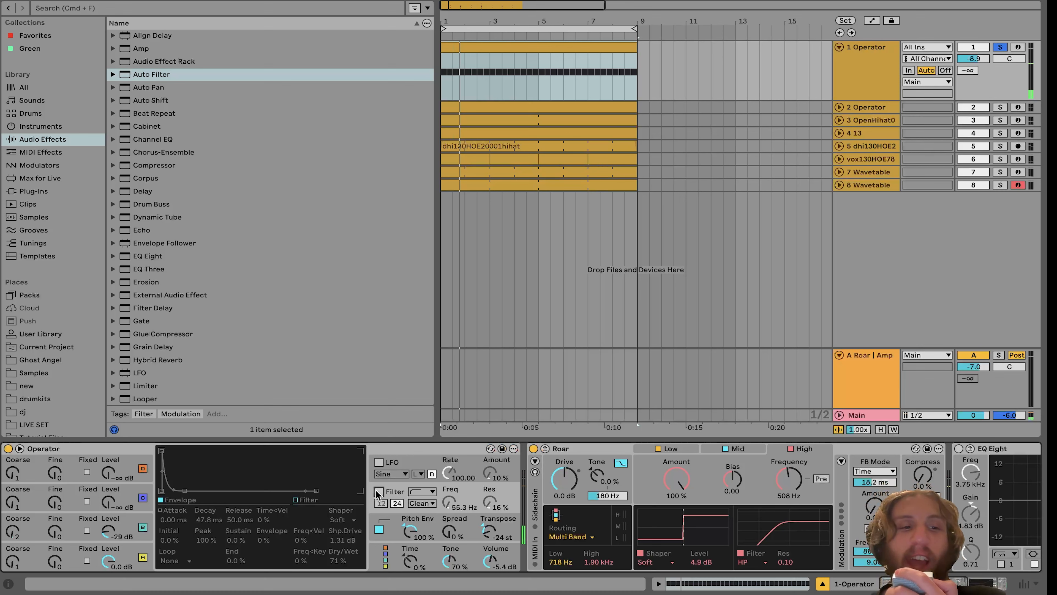
{"action": "left_click", "coordinate": [378, 492]}
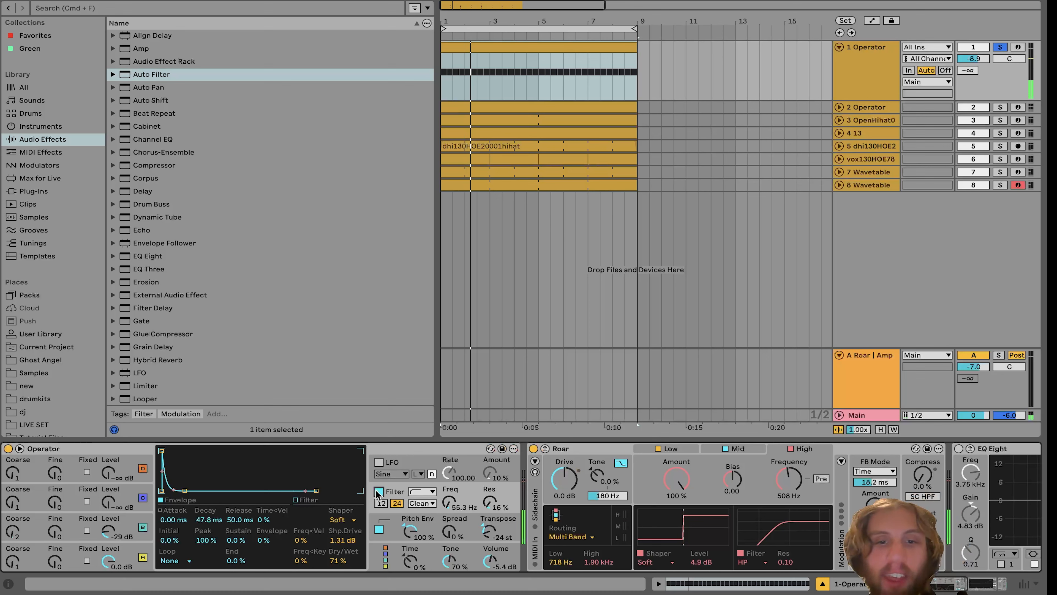
Show Operator's pitch envelope, compare the sound with it off and on, and examine its slope values.
{"action": "left_click", "coordinate": [398, 525]}
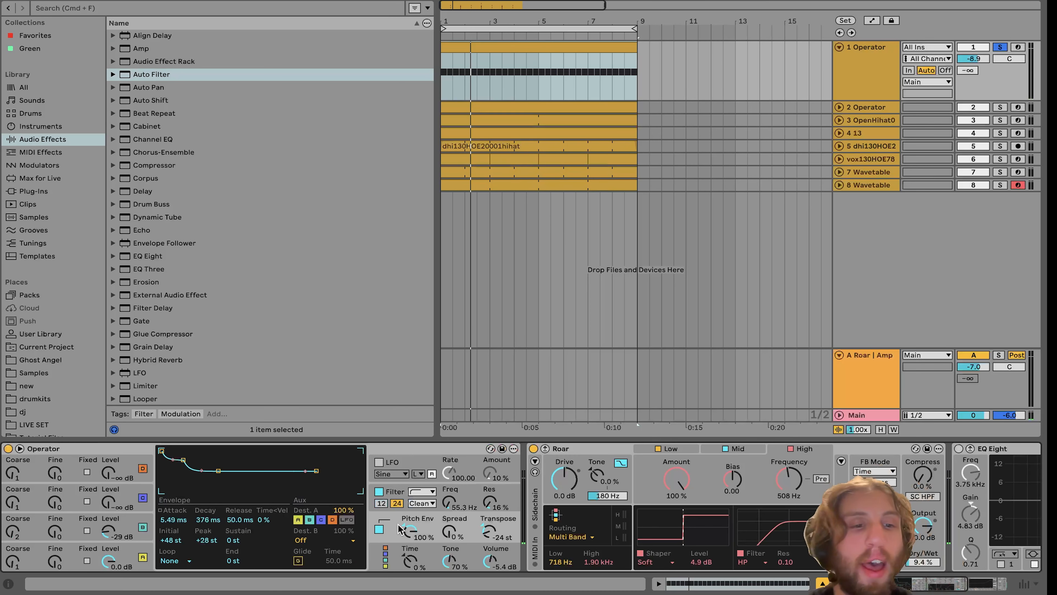
{"action": "left_click", "coordinate": [379, 528]}
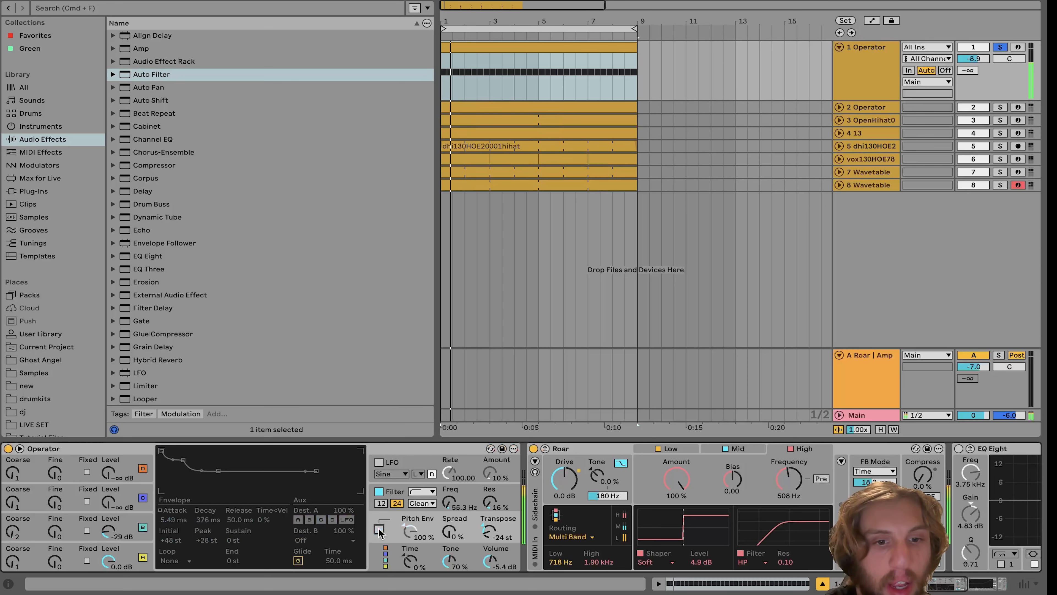
{"action": "left_click", "coordinate": [379, 529]}
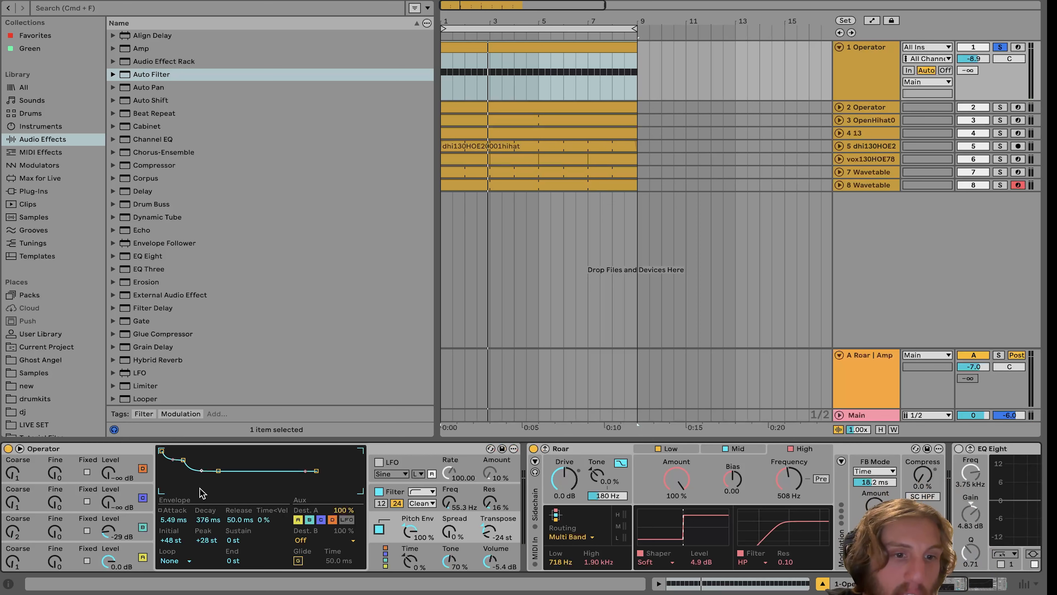
{"action": "left_click", "coordinate": [177, 512]}
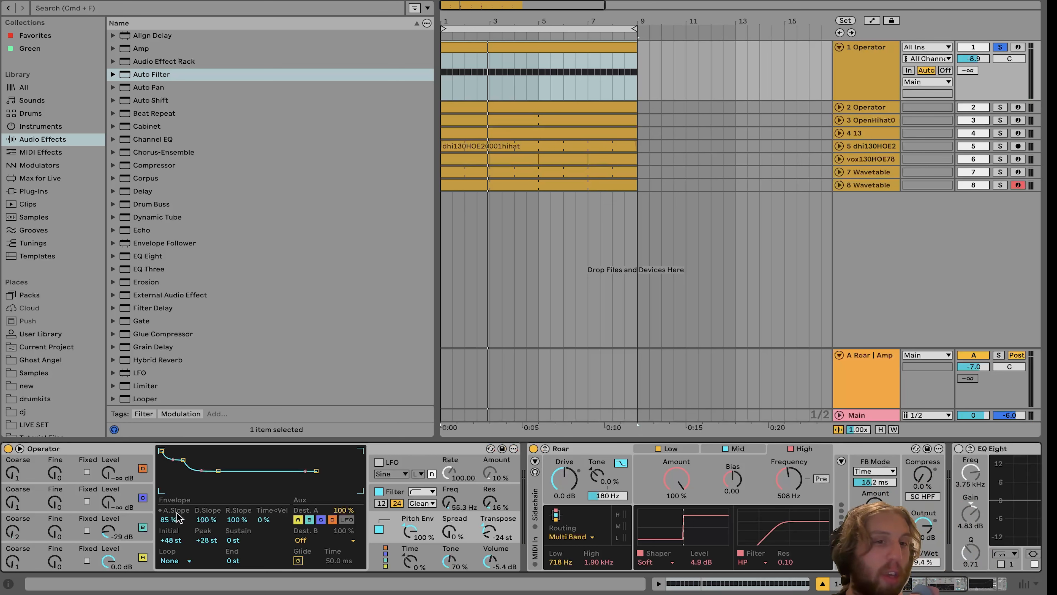
{"action": "left_click", "coordinate": [175, 513]}
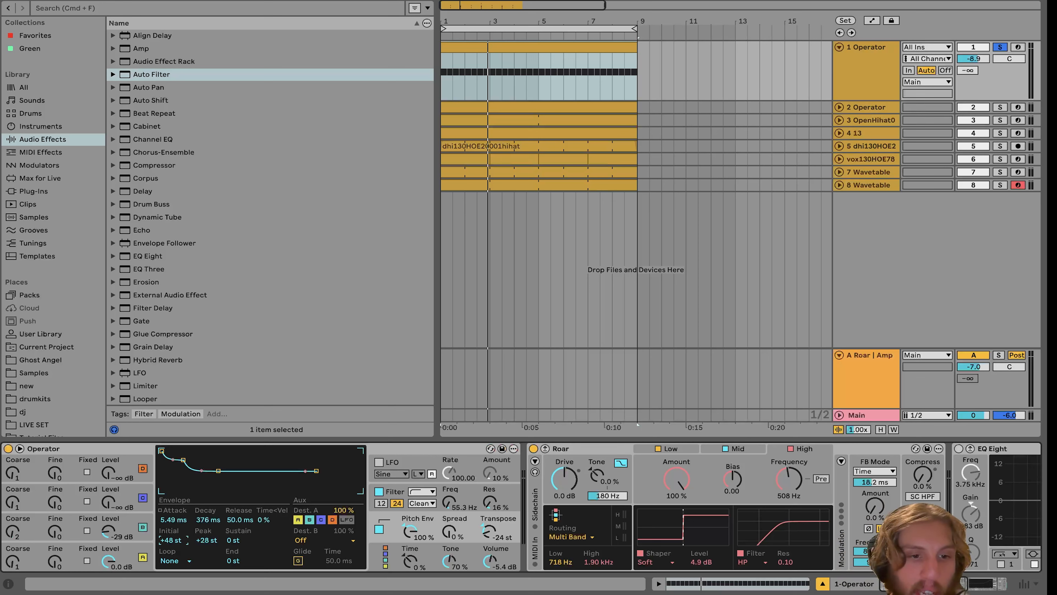
Try an initial level of +12 st in the pitch envelope, listen to it, and undo the change.
{"action": "left_click_drag", "start_coordinate": [173, 540], "coordinate": [173, 555]}
{"action": "key", "text": "space"}
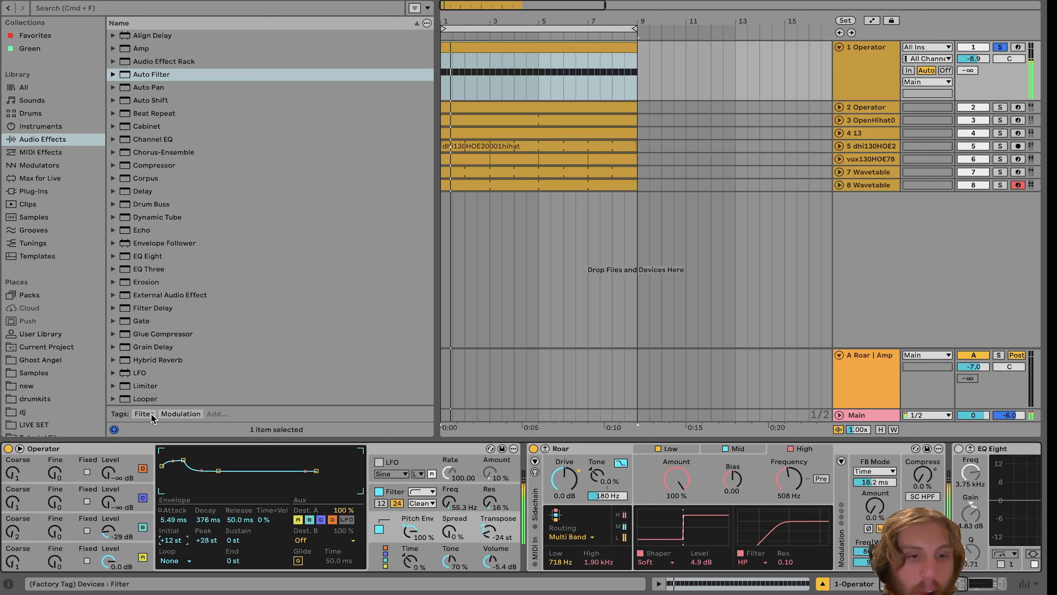
{"action": "key", "text": "space"}
{"action": "key", "text": "super+z"}
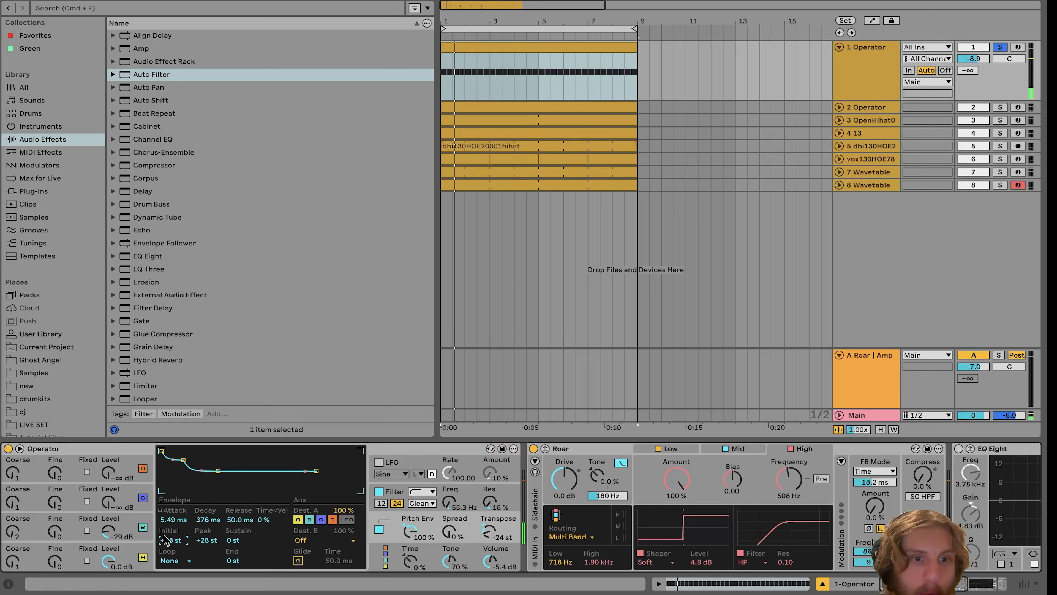
{"action": "key", "text": "space"}
{"action": "key", "text": "space"}
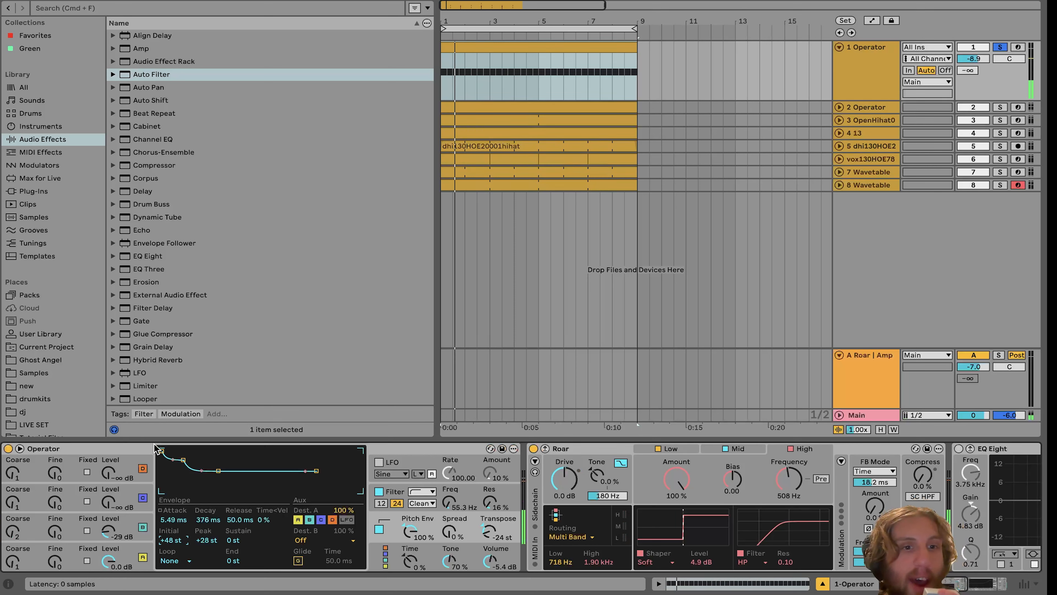
Try a shorter pitch envelope attack of about 2.82 ms, listen to it, and undo the change.
{"action": "left_click_drag", "start_coordinate": [173, 519], "coordinate": [172, 531]}
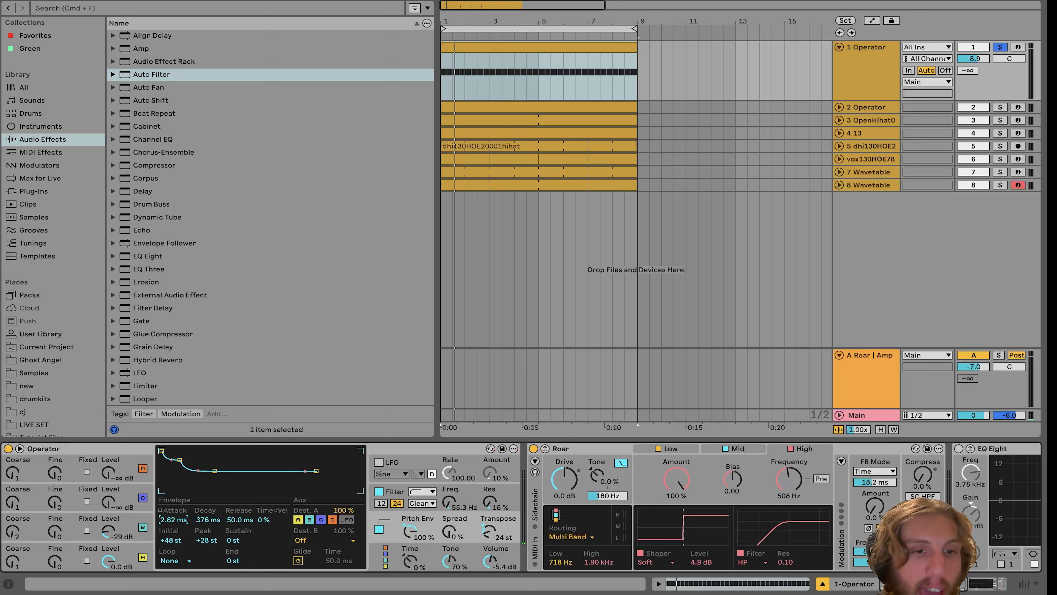
{"action": "key", "text": "space"}
{"action": "key", "text": "space"}
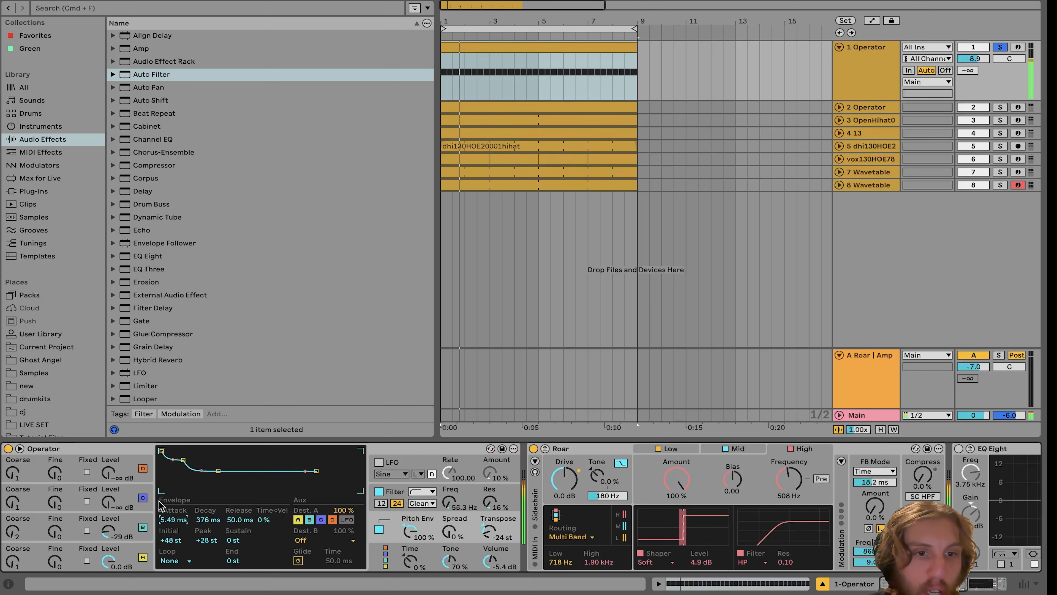
{"action": "key", "text": "super+z"}
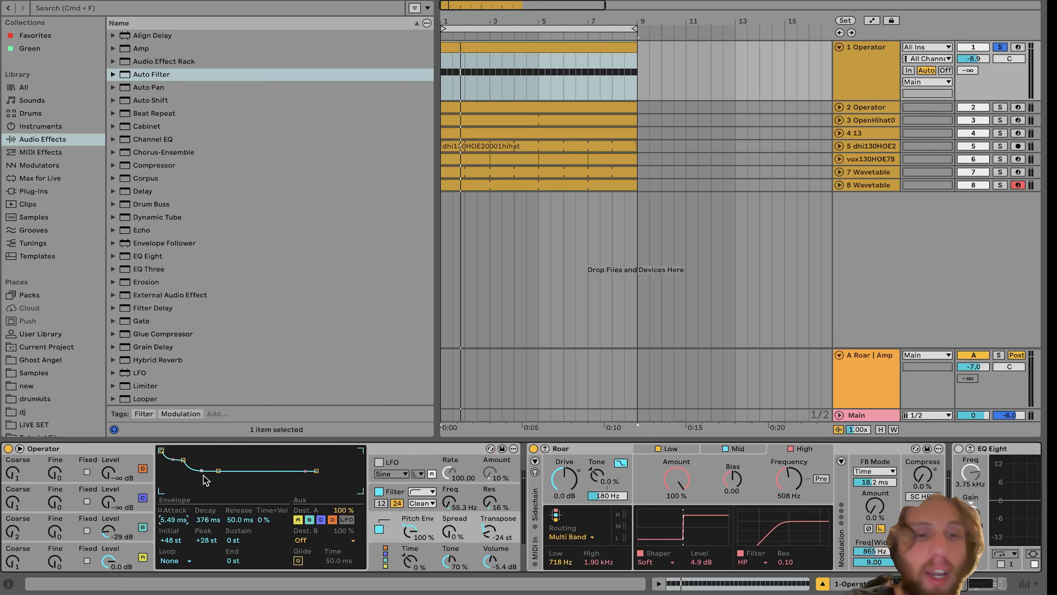
{"action": "key", "text": "space"}
{"action": "key", "text": "space"}
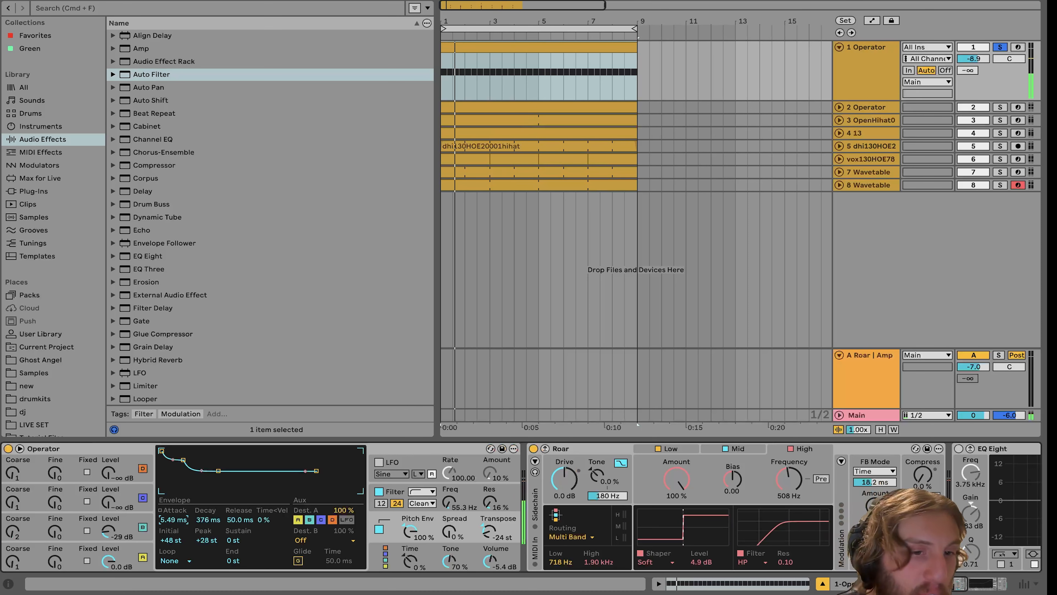
Try the pitch envelope with a 0.00 ms attack and a +12 st initial level, play it, and undo both changes.
{"action": "left_click_drag", "start_coordinate": [174, 516], "coordinate": [175, 543]}
{"action": "key", "text": "space"}
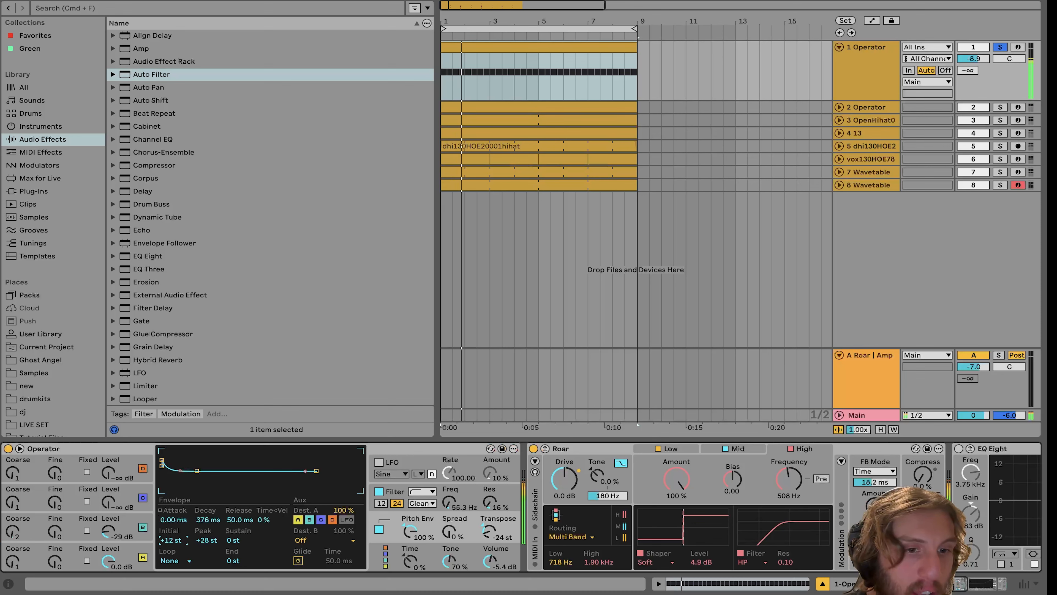
{"action": "key", "text": "super+z"}
{"action": "key", "text": "super+z"}
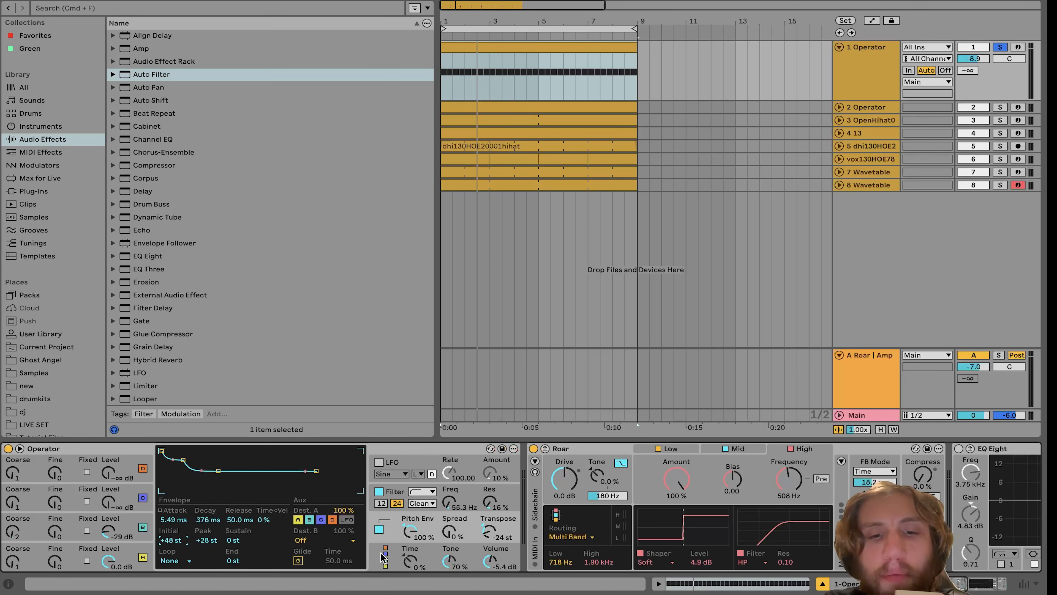
Delete the EQ Eight placed between Roar and Utility on the first Operator track.
{"action": "scroll", "coordinate": [536, 563], "scroll_direction": "right", "scroll_amount": 10}
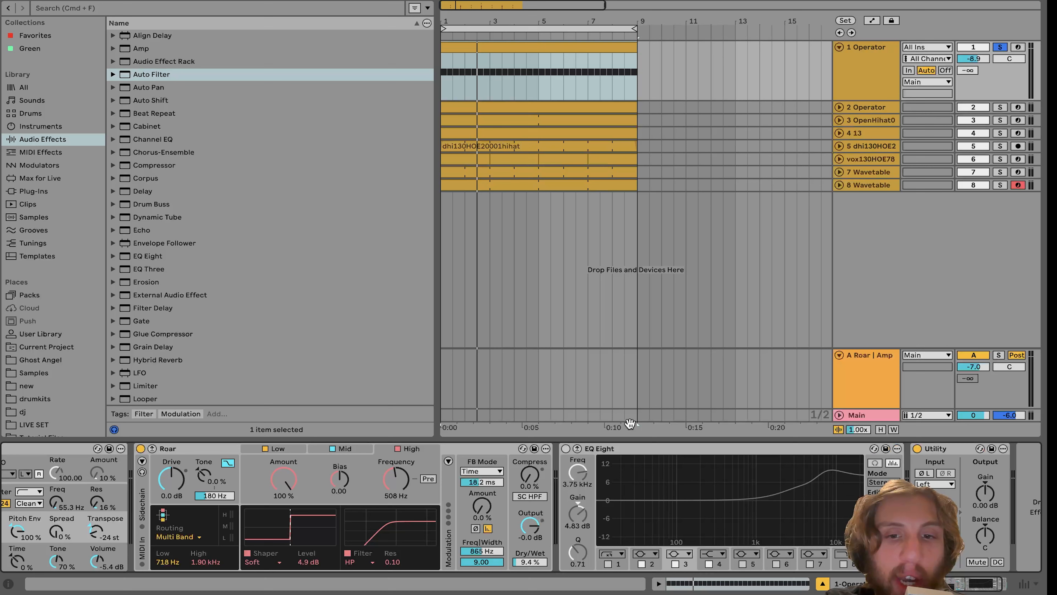
{"action": "left_click", "coordinate": [638, 452]}
{"action": "key", "text": "Delete"}
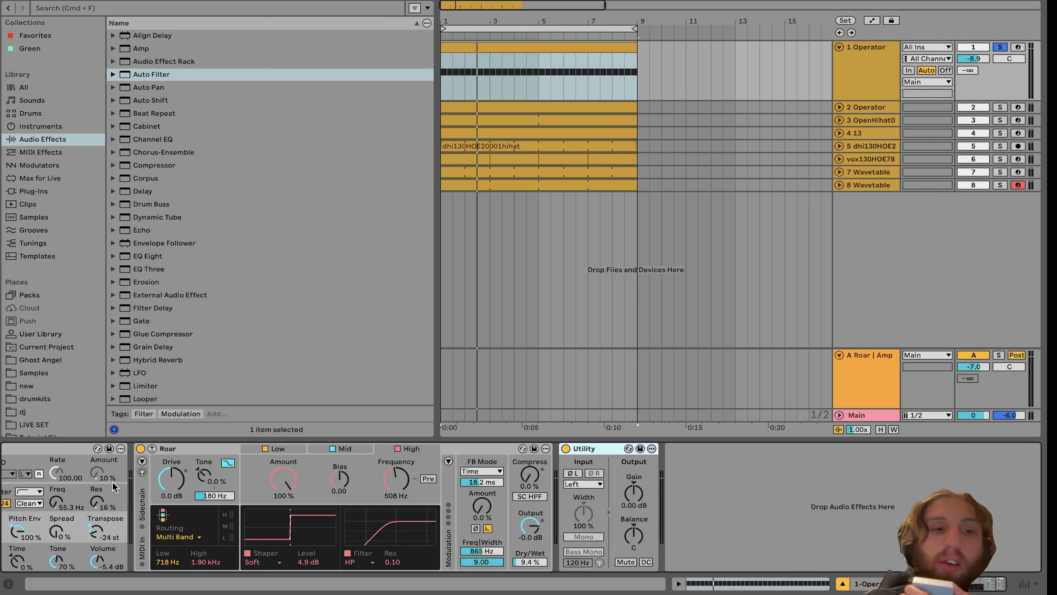
Compare the first Operator track with Roar off and on, both soloed and within the full mix.
{"action": "left_click", "coordinate": [140, 448]}
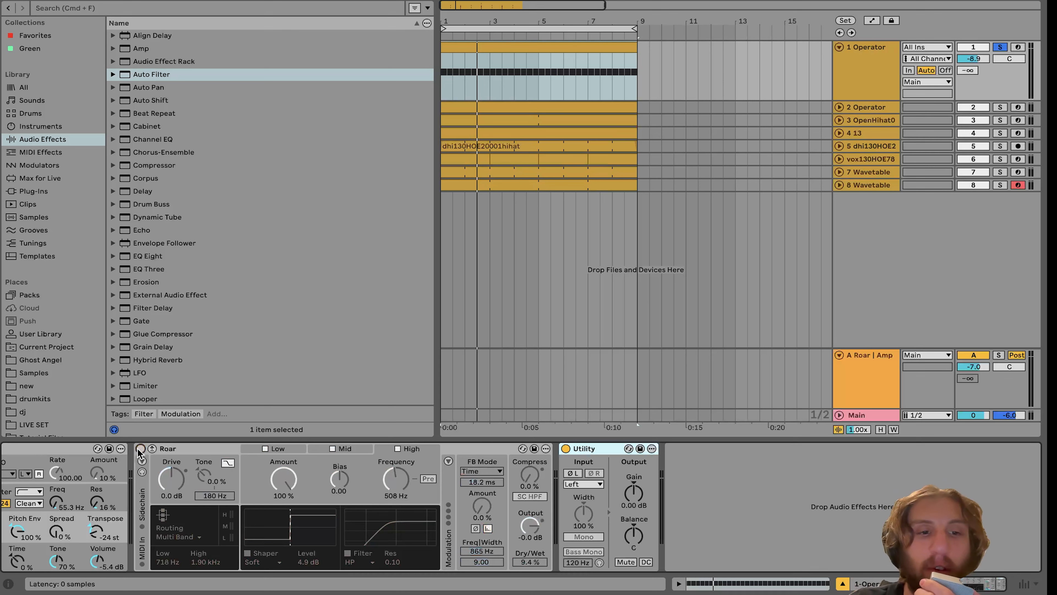
{"action": "key", "text": "space"}
{"action": "scroll", "coordinate": [416, 508], "scroll_direction": "left", "scroll_amount": 3}
{"action": "key", "text": "space"}
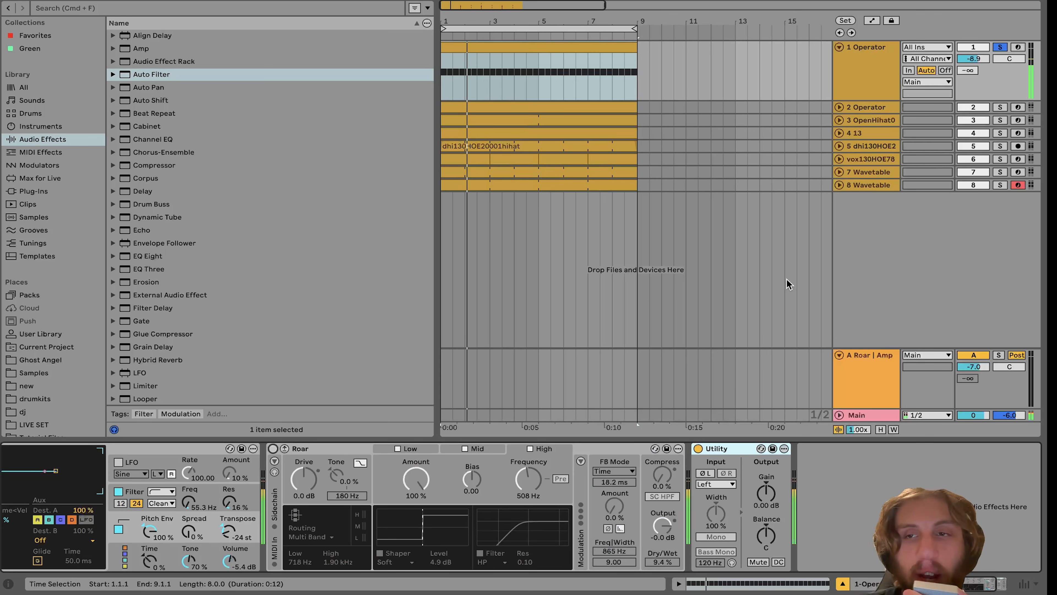
{"action": "left_click", "coordinate": [999, 47]}
{"action": "key", "text": "space"}
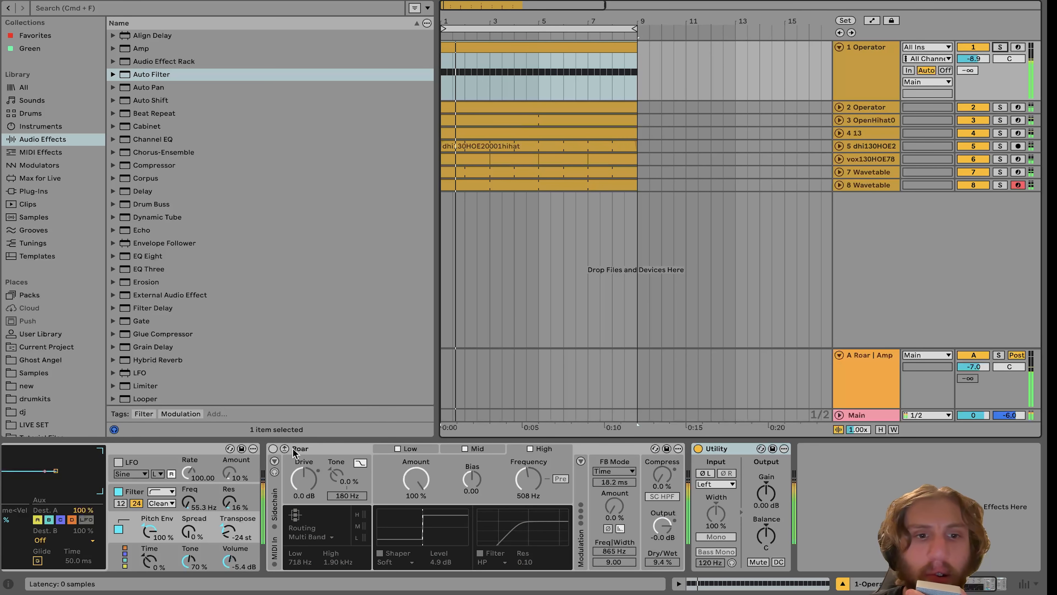
{"action": "left_click", "coordinate": [273, 448]}
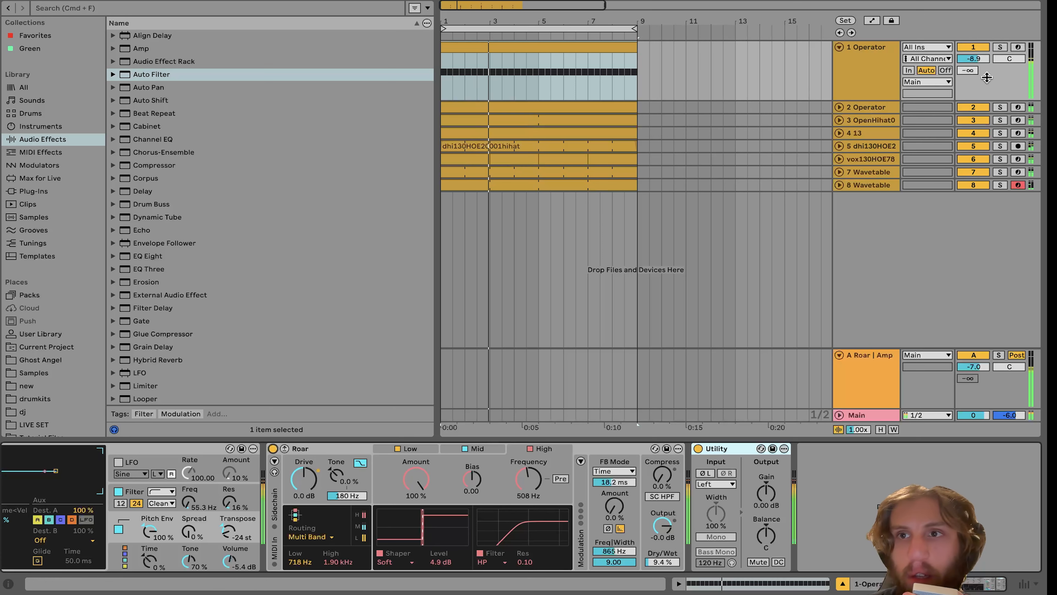
{"action": "left_click", "coordinate": [999, 47]}
{"action": "left_click", "coordinate": [862, 65]}
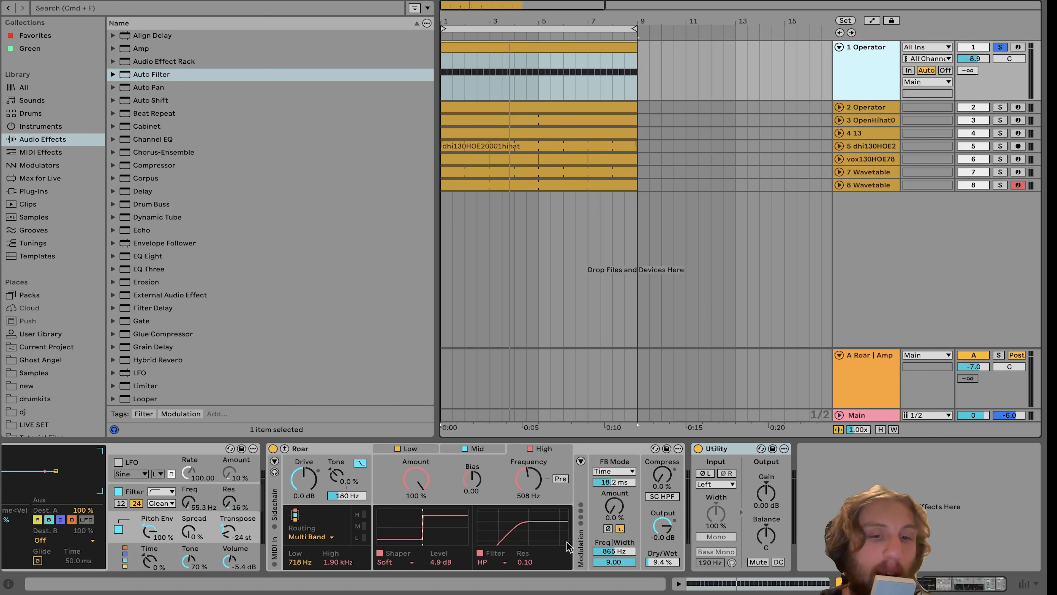
Examine the distortion settings of Roar's Mid and Low bands.
{"action": "left_click", "coordinate": [481, 448]}
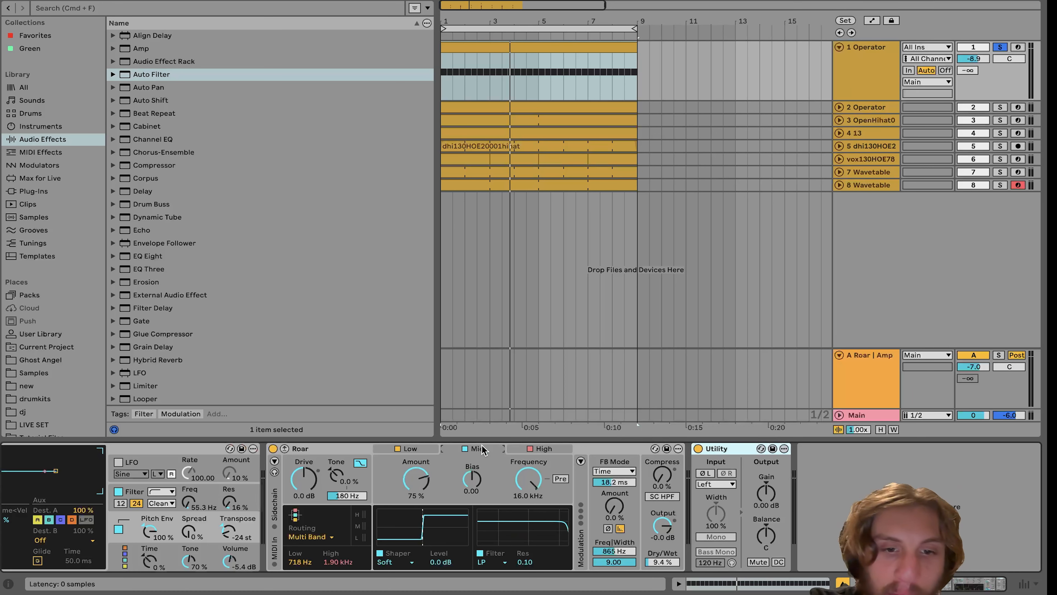
{"action": "left_click", "coordinate": [422, 453]}
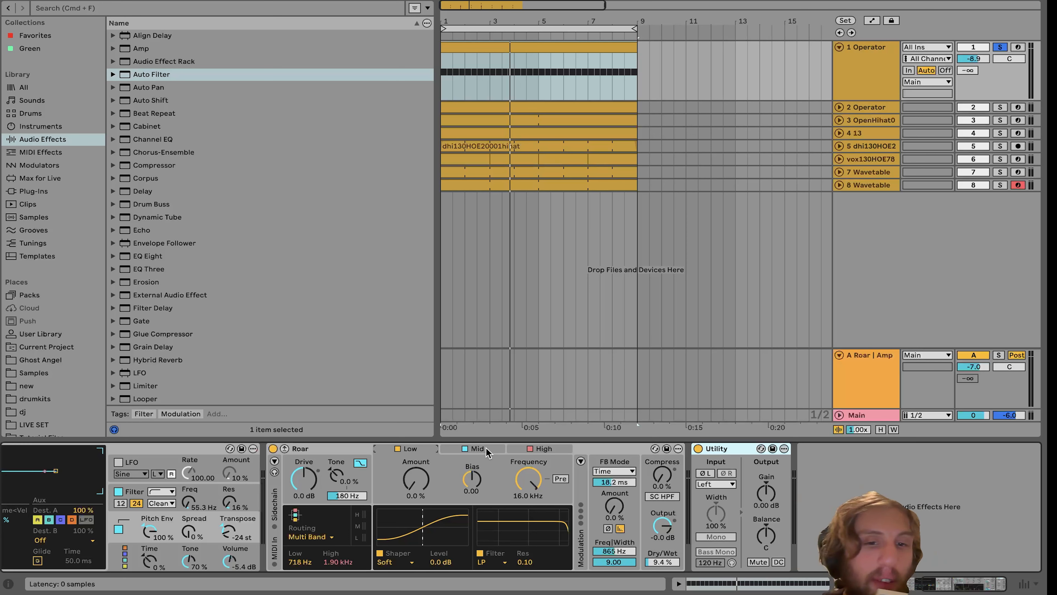
{"action": "left_click", "coordinate": [477, 449]}
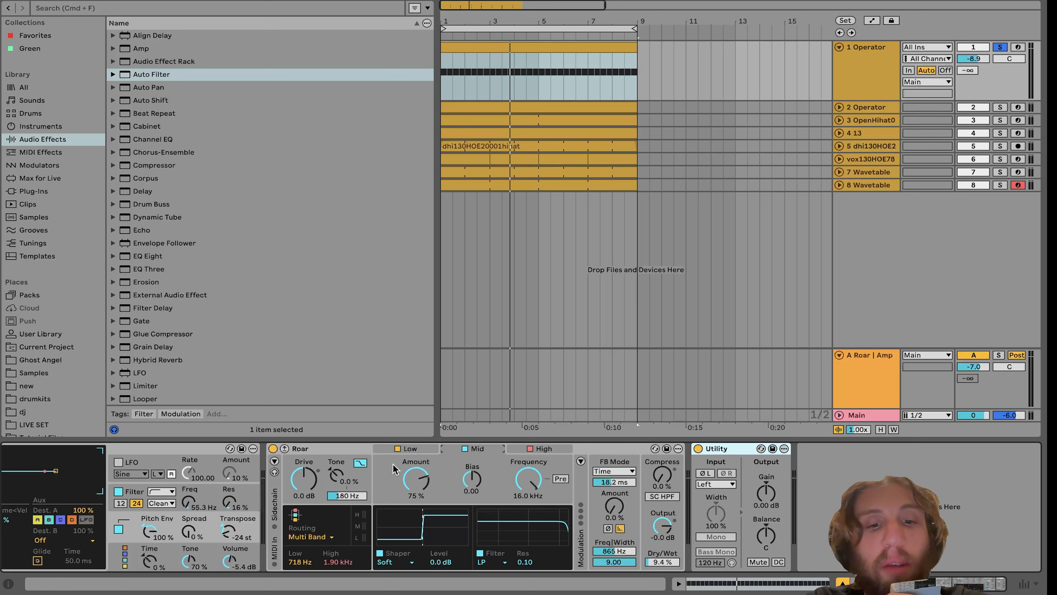
Try Roar's low crossover at 200 Hz, listen to it, and restore 718 Hz for comparison.
{"action": "mouse_move", "coordinate": [382, 575]}
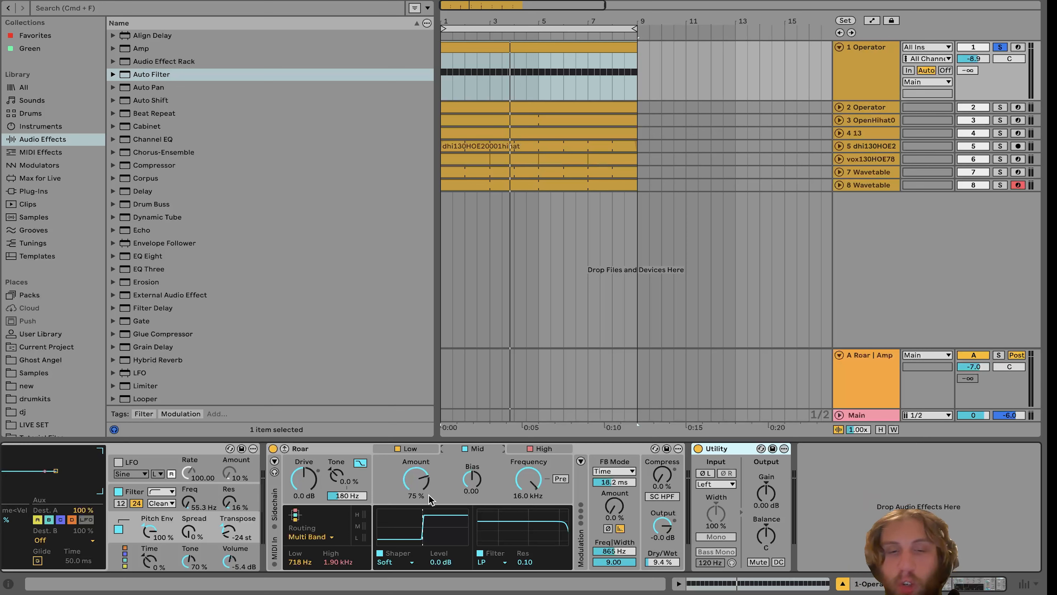
{"action": "double_click", "coordinate": [296, 562]}
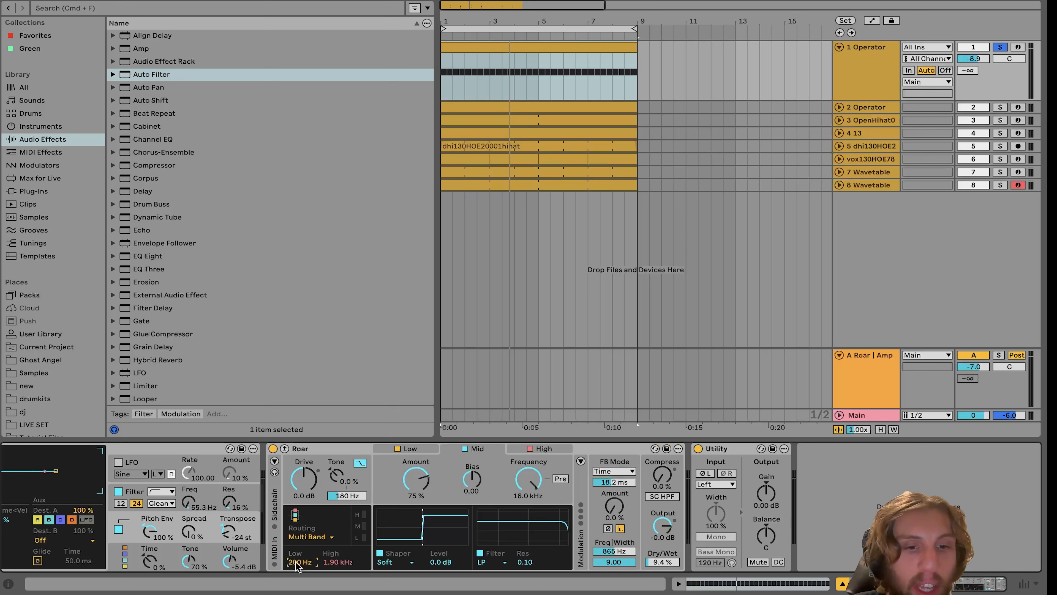
{"action": "key", "text": "space"}
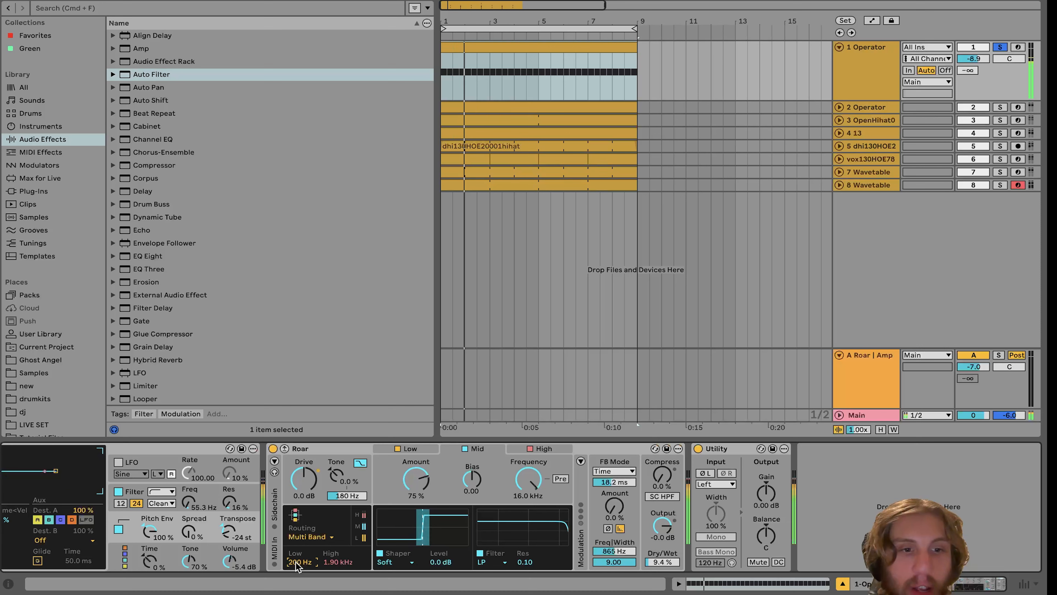
{"action": "key", "text": "space"}
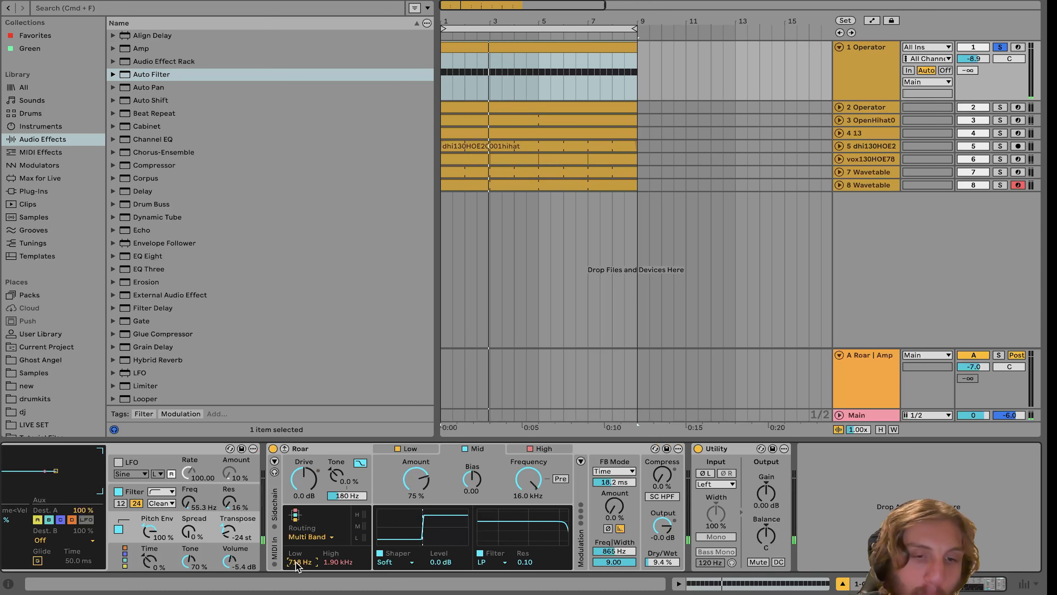
{"action": "key", "text": "space"}
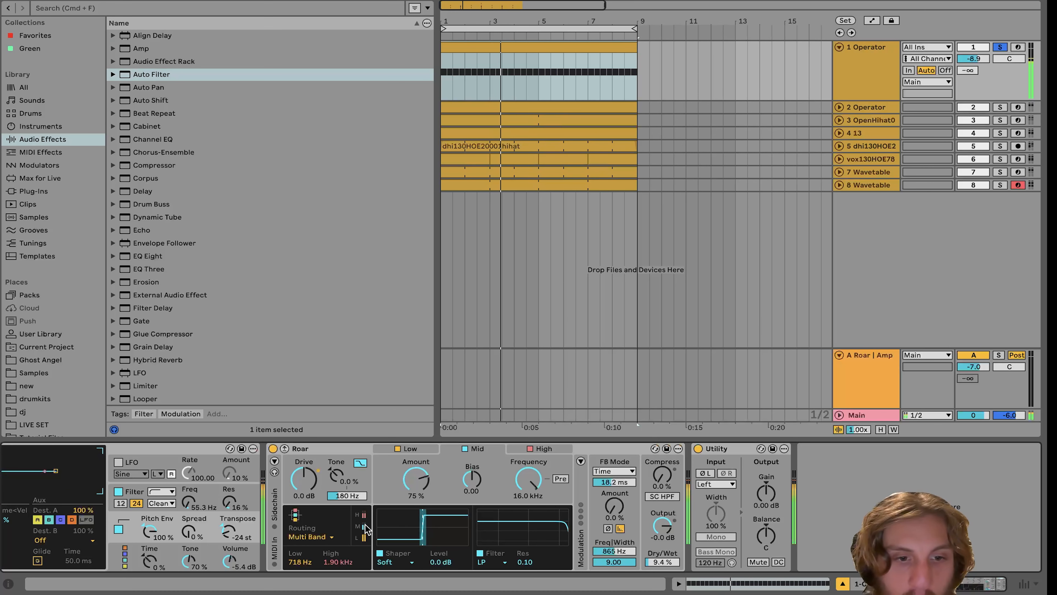
{"action": "key", "text": "space"}
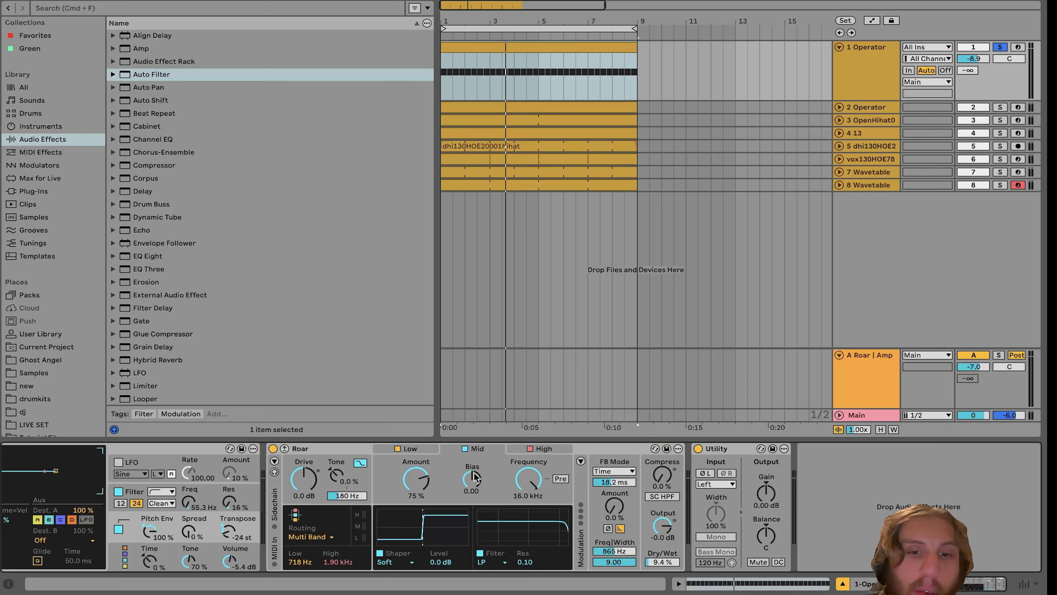
Try raising the shaper level of Roar's High band to 24 dB, listen, and undo the change.
{"action": "left_click", "coordinate": [543, 449]}
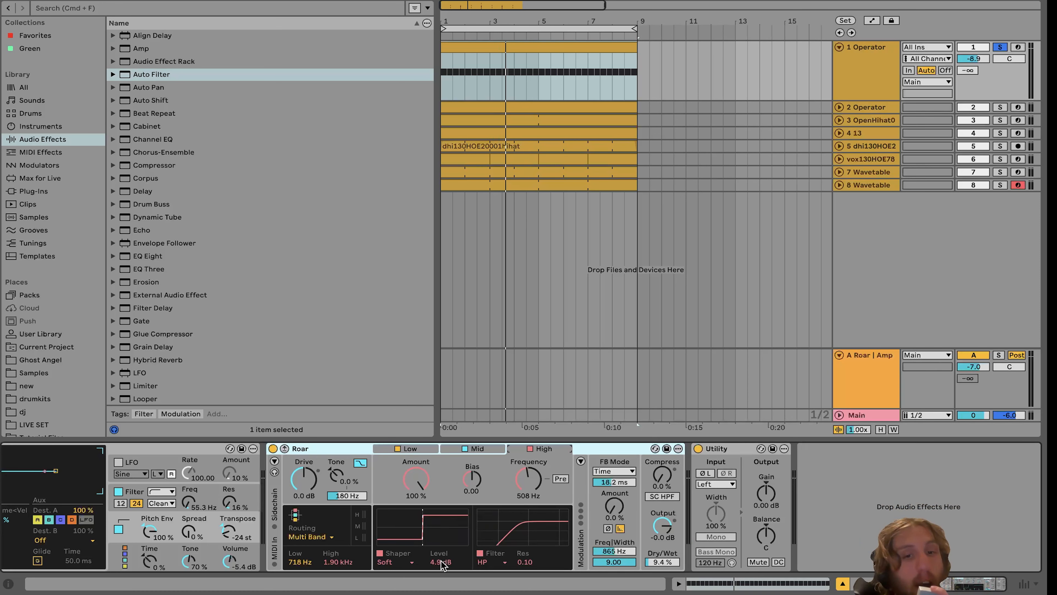
{"action": "key", "text": "space"}
{"action": "left_click_drag", "start_coordinate": [441, 560], "coordinate": [441, 516]}
{"action": "key", "text": "space"}
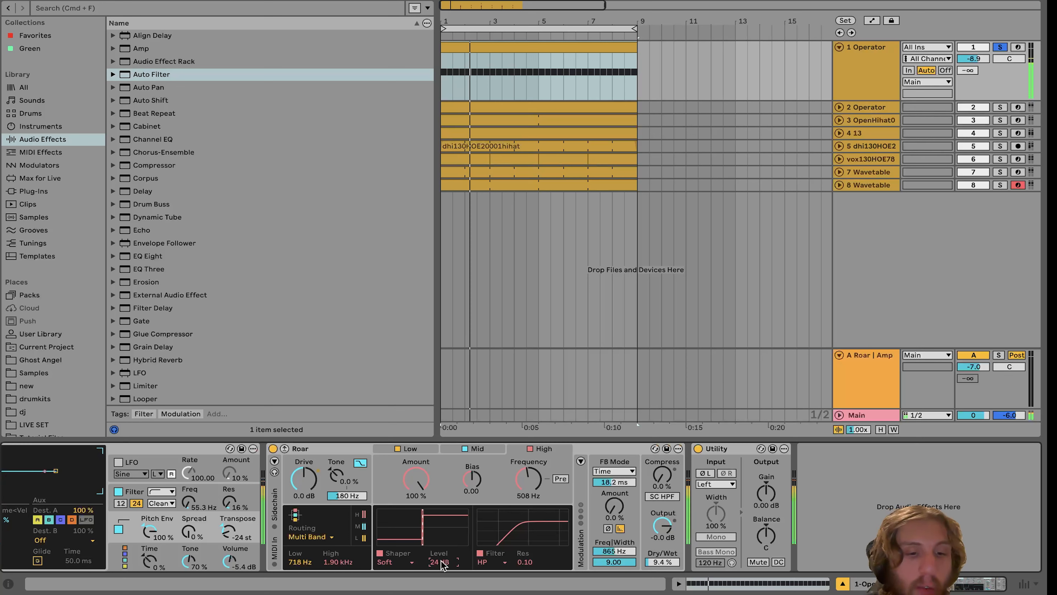
{"action": "key", "text": "super+z"}
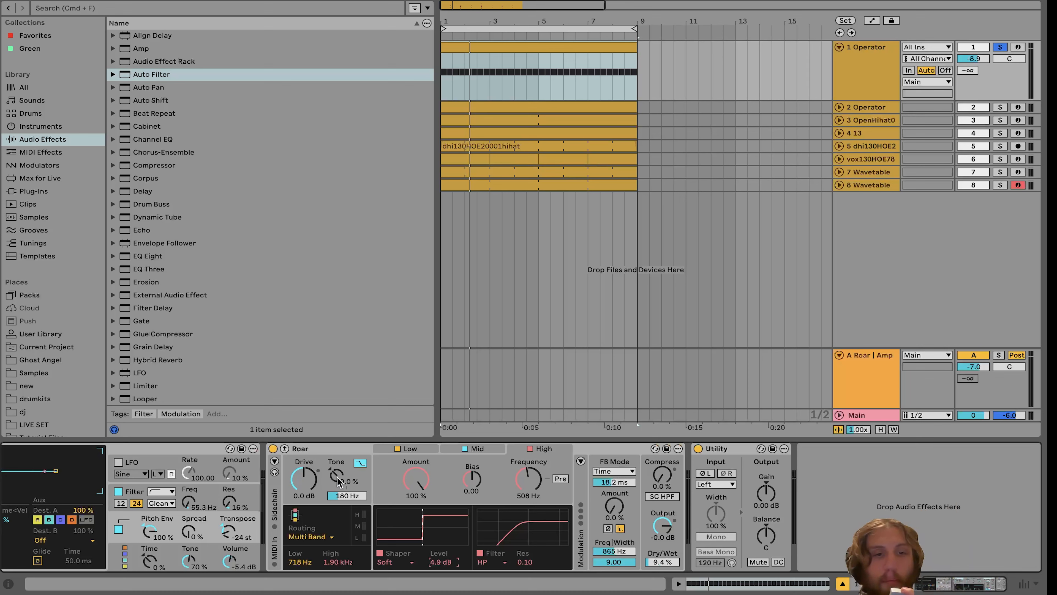
Play the soloed first Operator track and compare its sound with Roar off and on.
{"action": "left_click", "coordinate": [273, 448]}
{"action": "key", "text": "space"}
{"action": "left_click", "coordinate": [273, 449]}
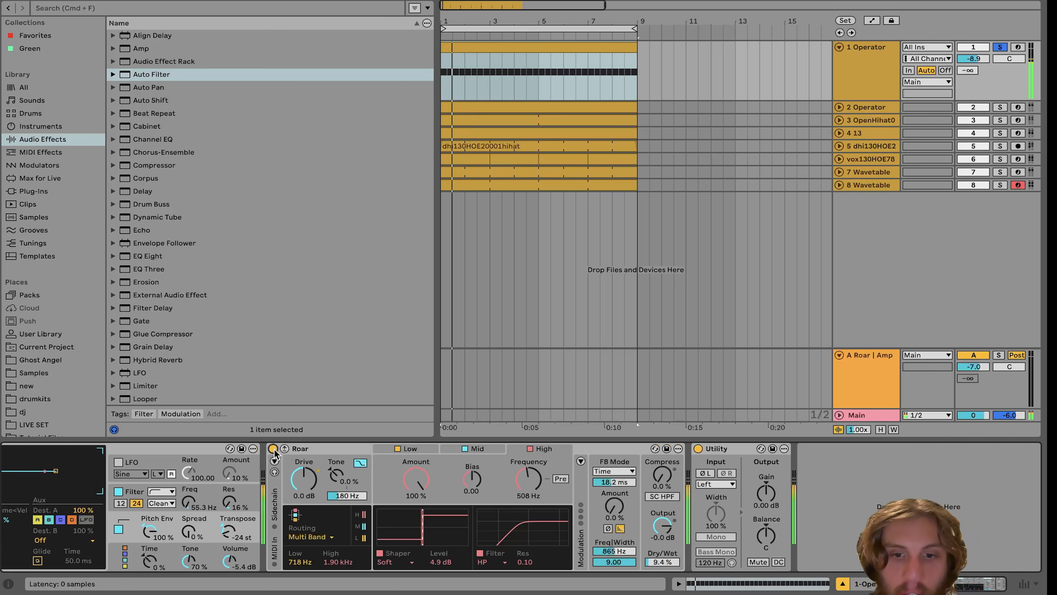
Try Roar's Dry/Wet at 100 %, undo the change, and show its Mid and High bands again.
{"action": "left_click_drag", "start_coordinate": [664, 562], "coordinate": [665, 495]}
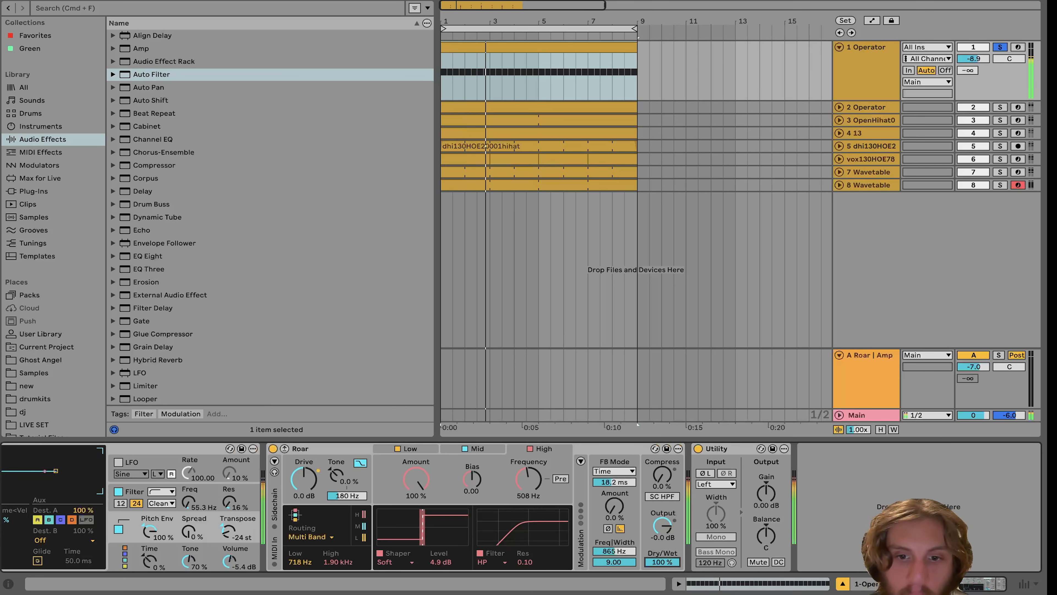
{"action": "key", "text": "space"}
{"action": "key", "text": "super+z"}
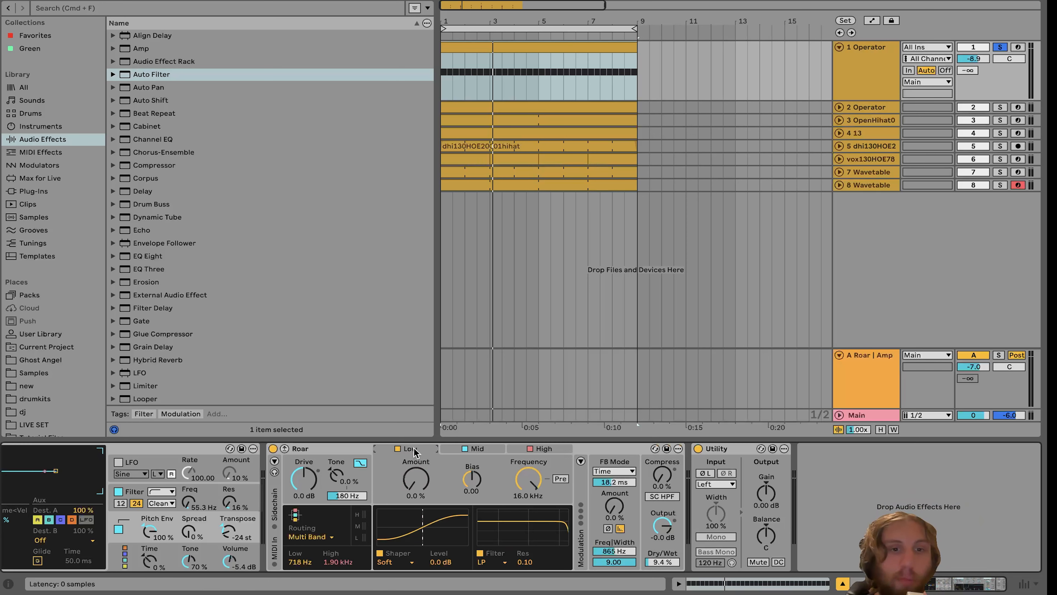
{"action": "left_click", "coordinate": [478, 448]}
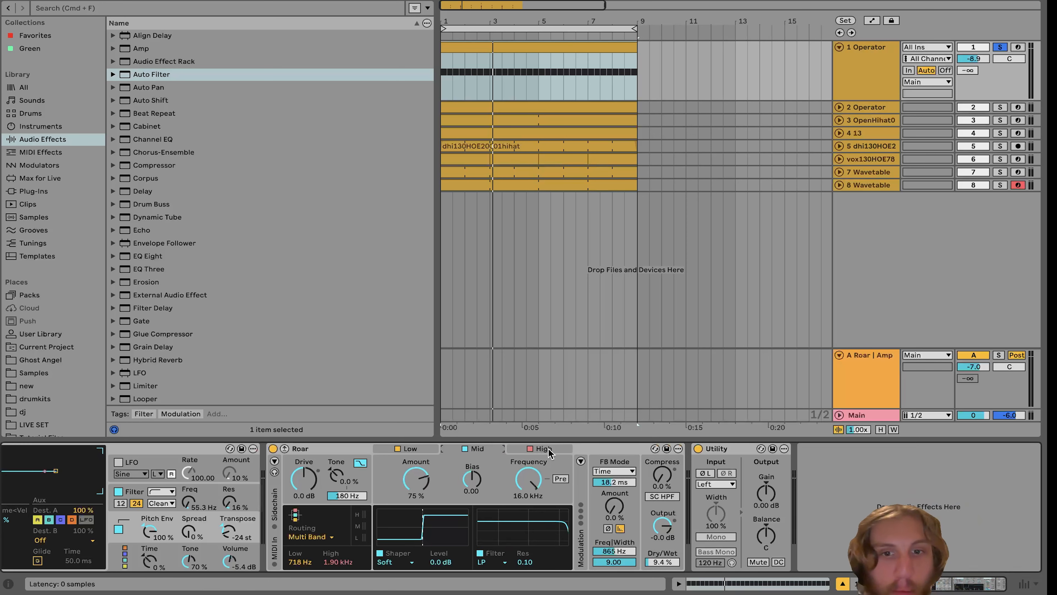
{"action": "left_click", "coordinate": [516, 450]}
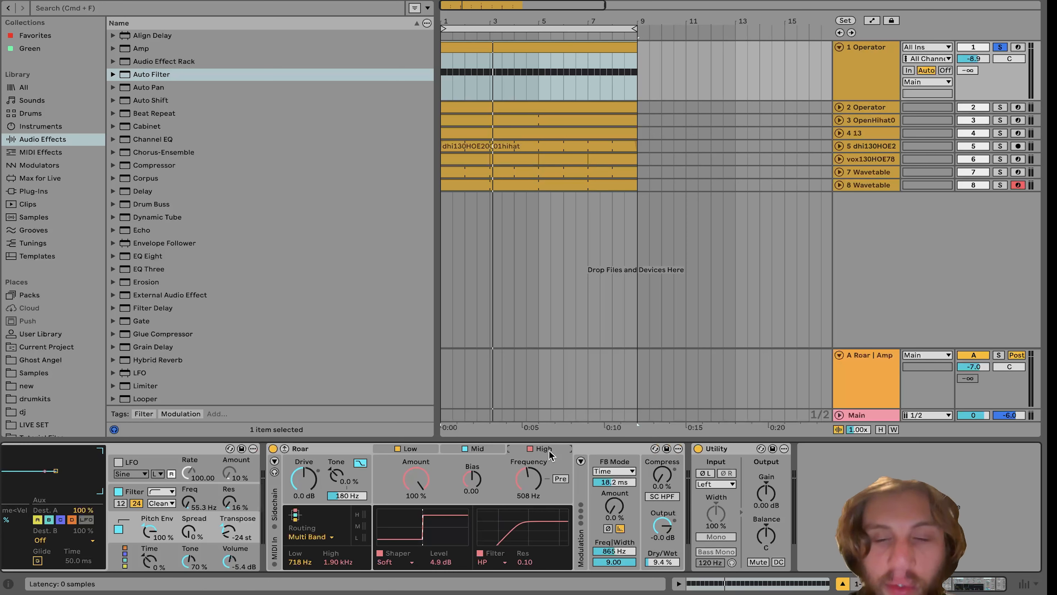
Unfold the second Operator track, solo it in place of the first, and play it.
{"action": "left_click", "coordinate": [839, 108]}
{"action": "left_click", "coordinate": [1000, 108]}
{"action": "key", "text": "space"}
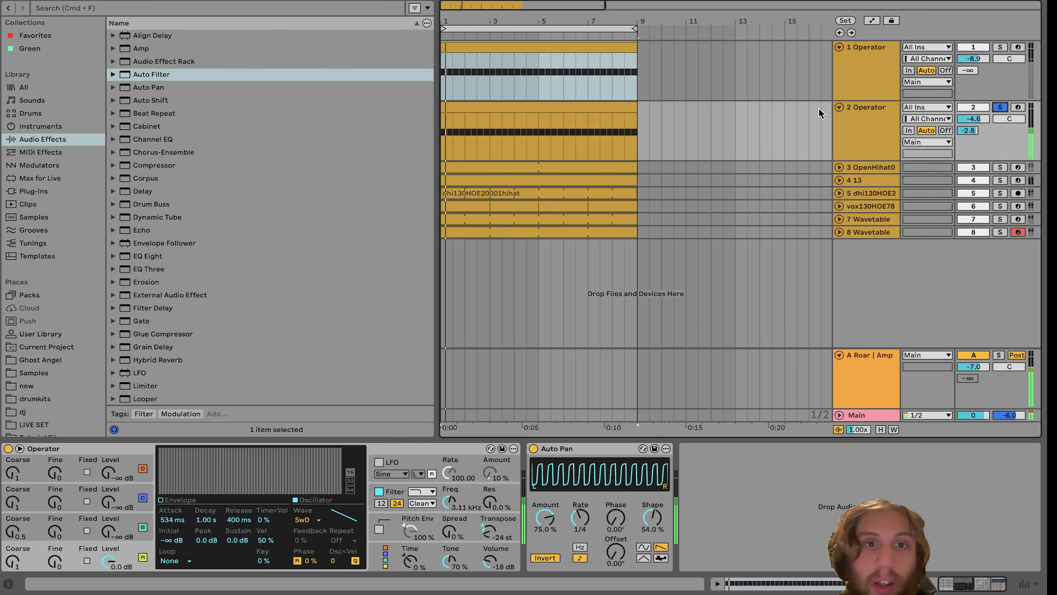
Examine the notes in the second Operator track's MIDI clip and return to the track's devices.
{"action": "left_click", "coordinate": [488, 108]}
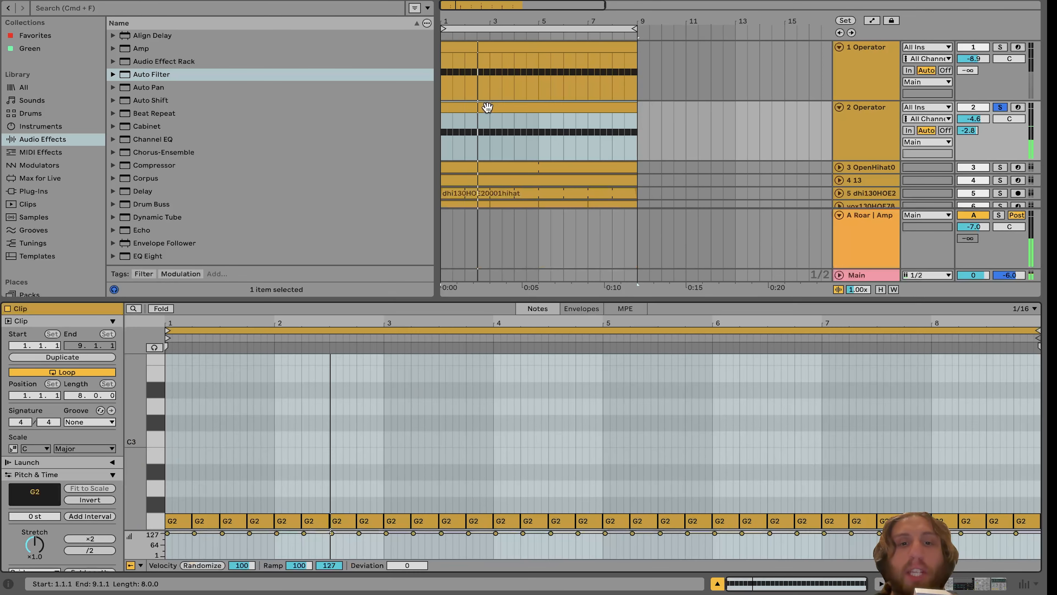
{"action": "double_click", "coordinate": [486, 108]}
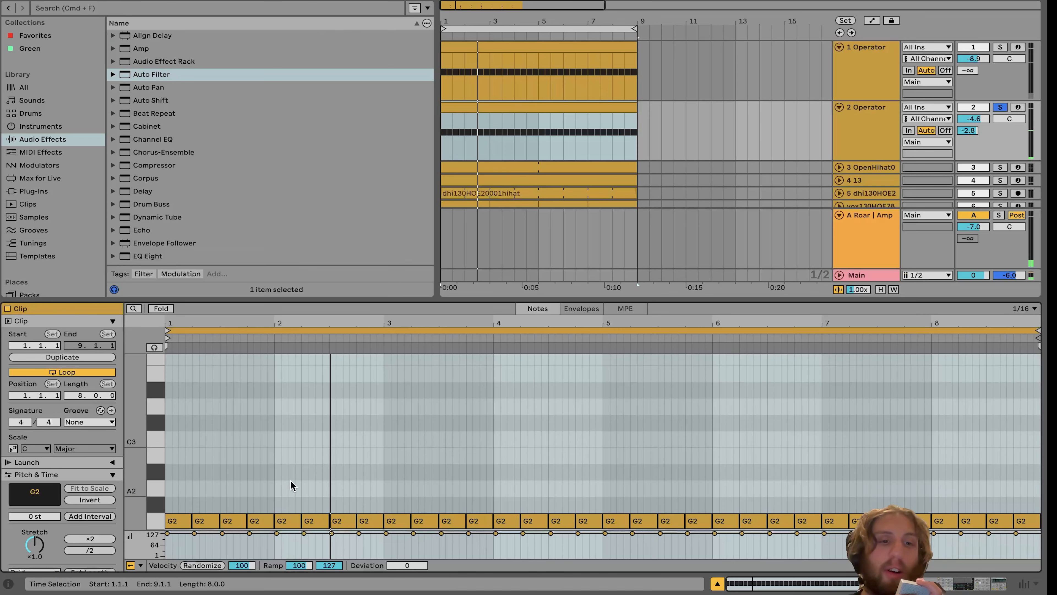
{"action": "scroll", "coordinate": [155, 496], "scroll_direction": "down", "scroll_amount": 3}
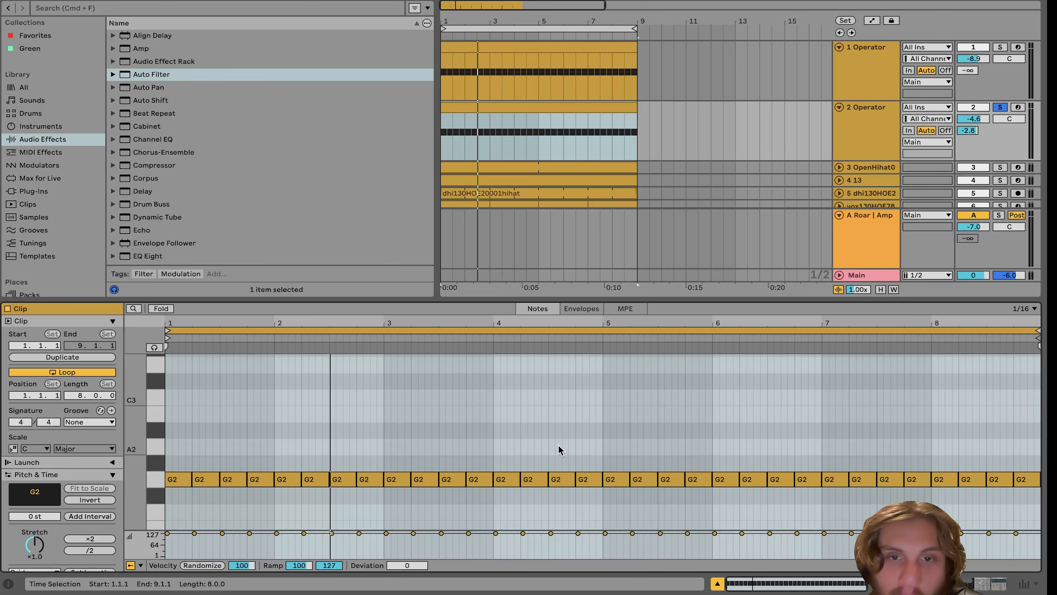
{"action": "left_click", "coordinate": [866, 133]}
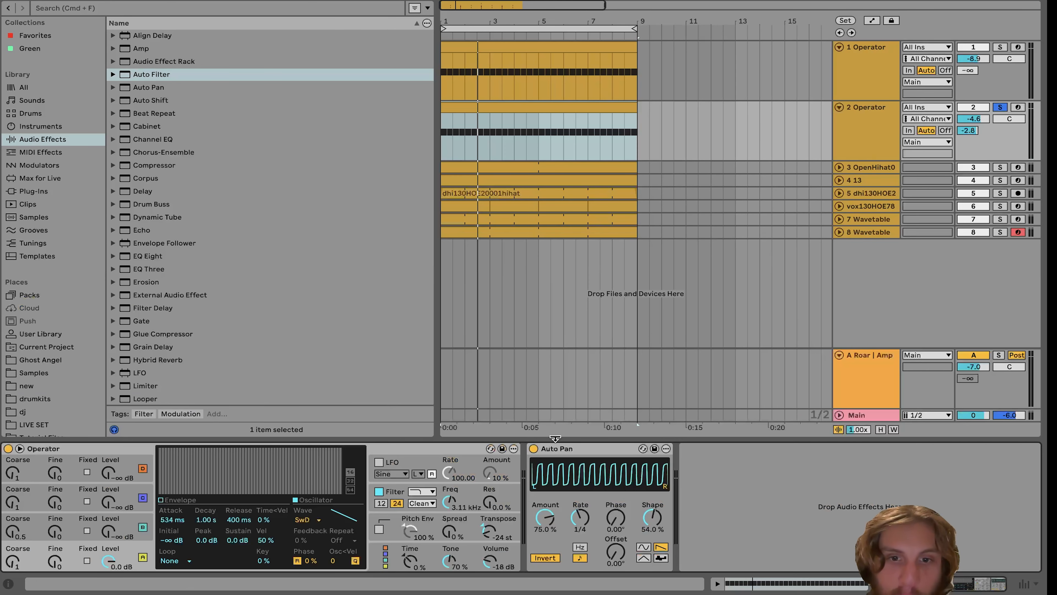
Compare the second Operator track with Auto Pan off and on, and show Operator's filter envelope.
{"action": "left_click", "coordinate": [500, 109]}
{"action": "left_click", "coordinate": [866, 109]}
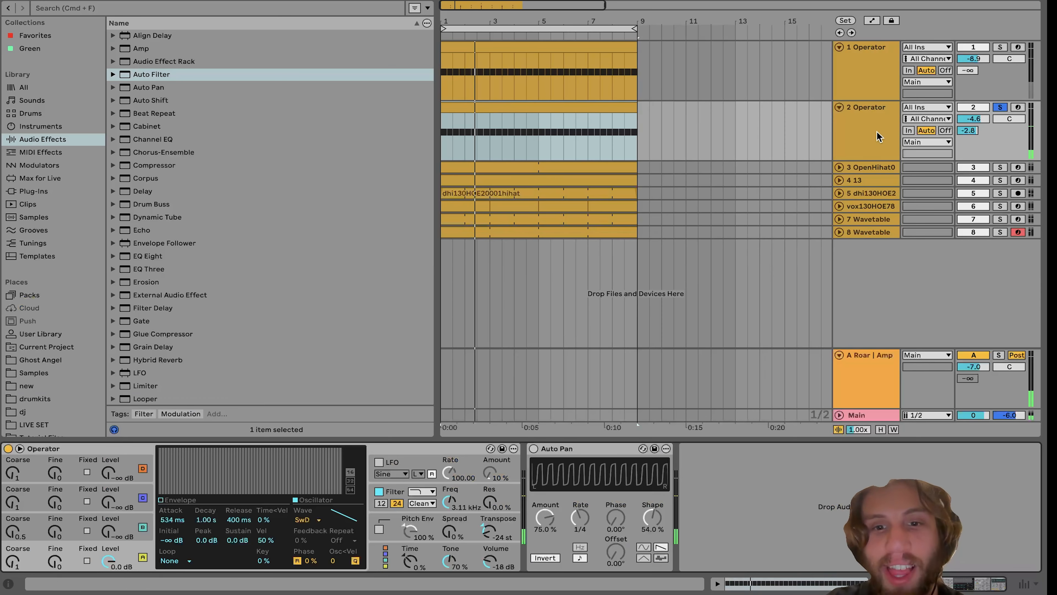
{"action": "left_click", "coordinate": [533, 449]}
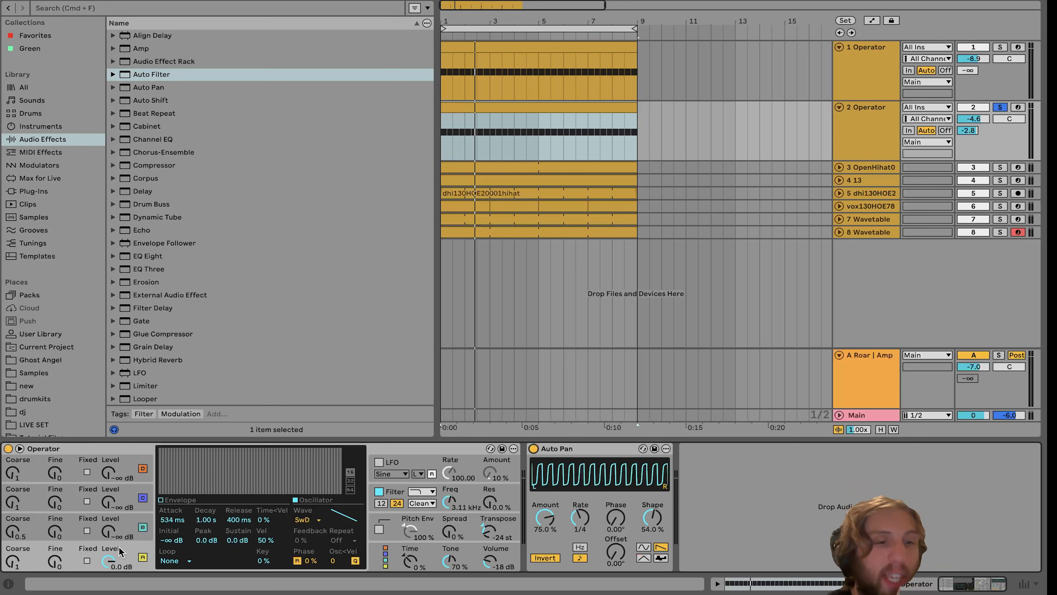
{"action": "left_click", "coordinate": [405, 494]}
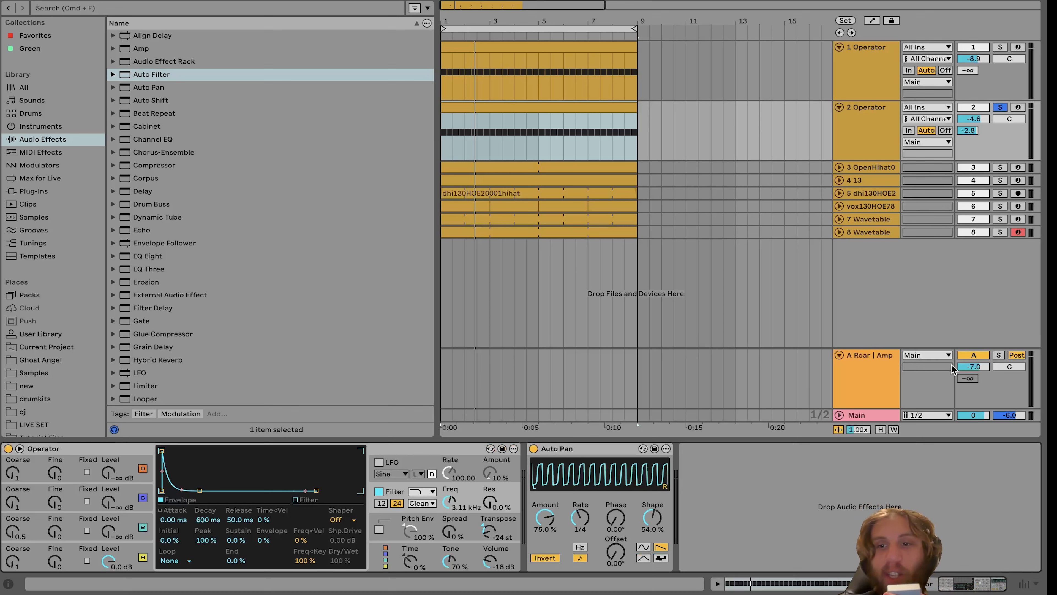
Solo both Operator tracks together, compare playback with the A return off and on, and show its Roar and Amp devices.
{"action": "left_click", "coordinate": [966, 356]}
{"action": "key", "text": "space"}
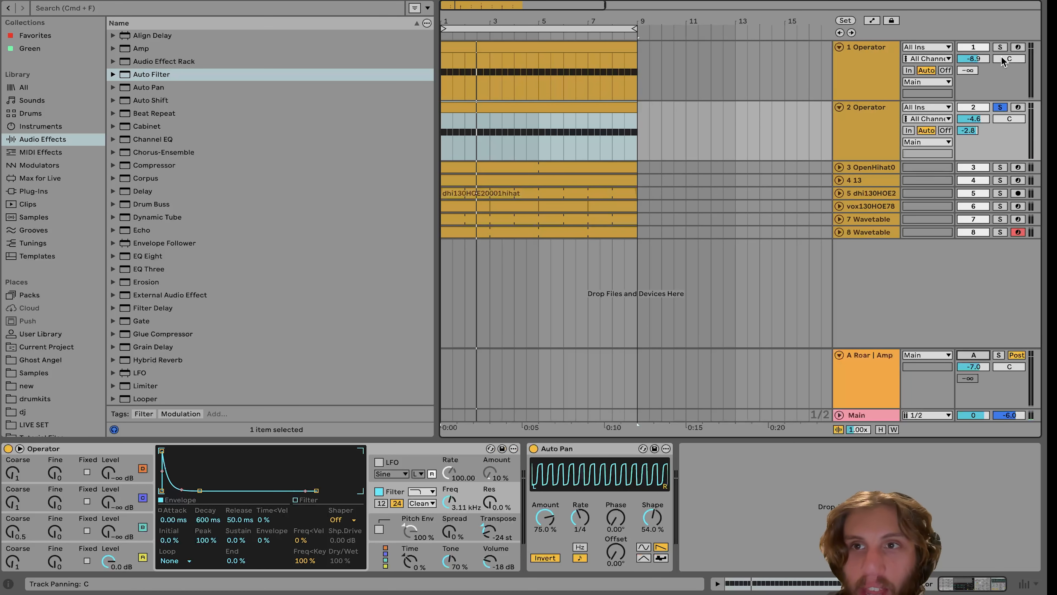
{"action": "left_click", "coordinate": [1000, 47]}
{"action": "left_click", "coordinate": [880, 124]}
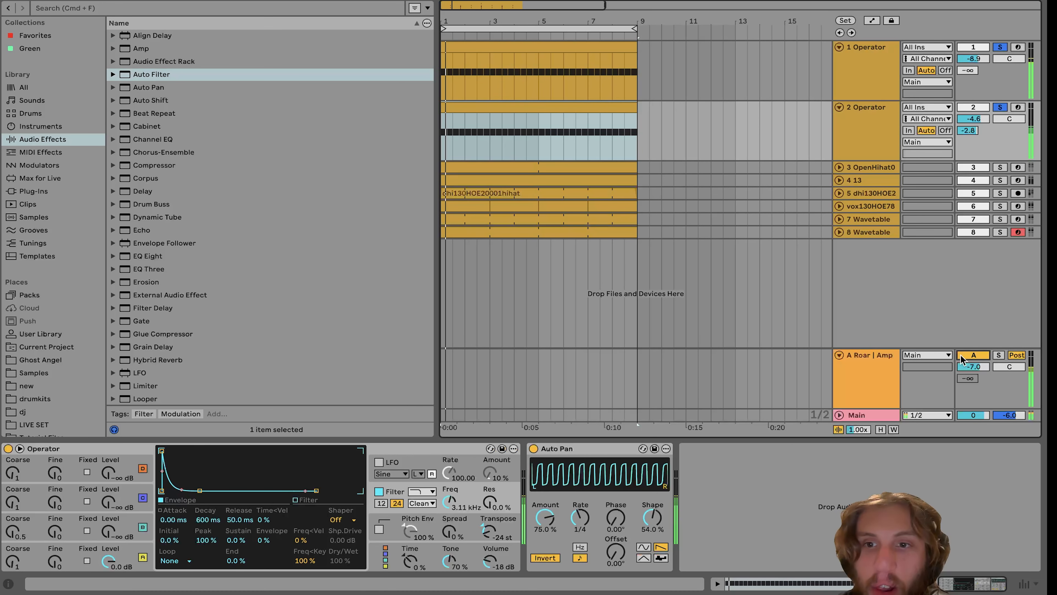
{"action": "left_click", "coordinate": [855, 362]}
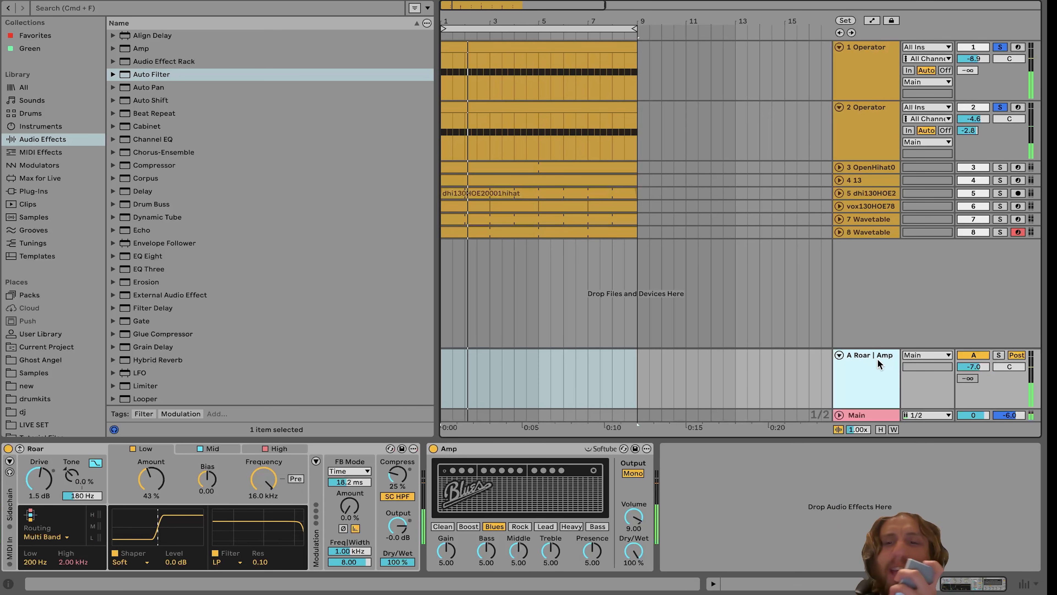
Solo the A Roar | Amp return and play it, briefly solo the second Operator track, and bring back the return's devices.
{"action": "left_click", "coordinate": [999, 355]}
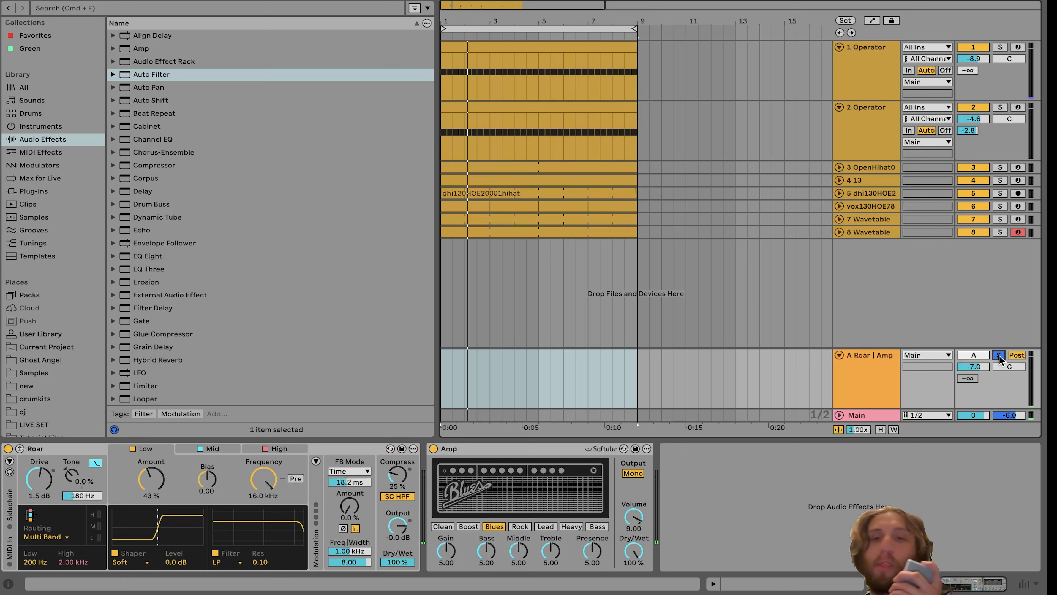
{"action": "left_click", "coordinate": [878, 395]}
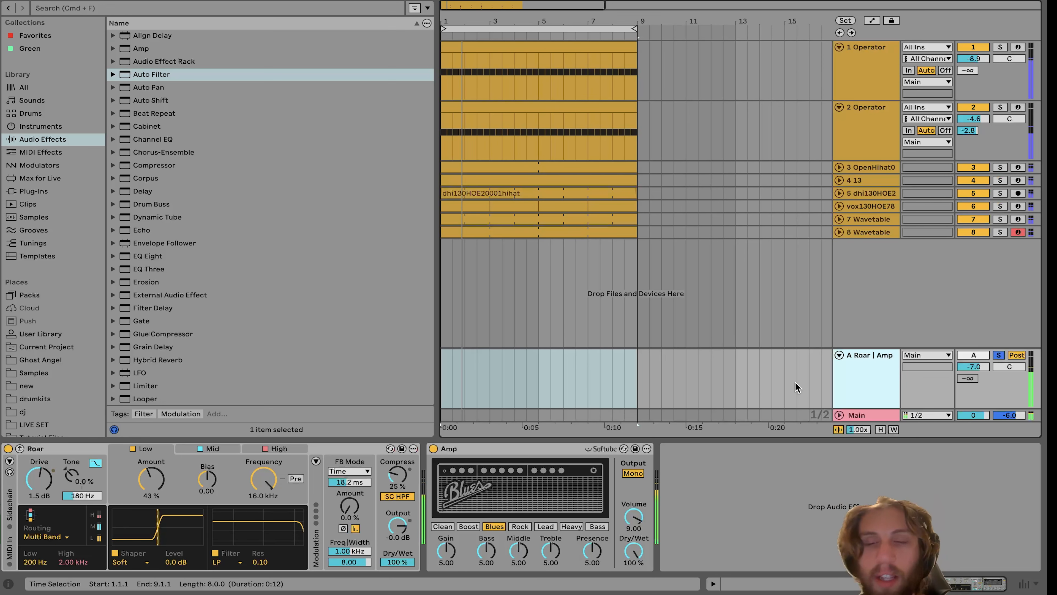
{"action": "left_click", "coordinate": [1000, 108]}
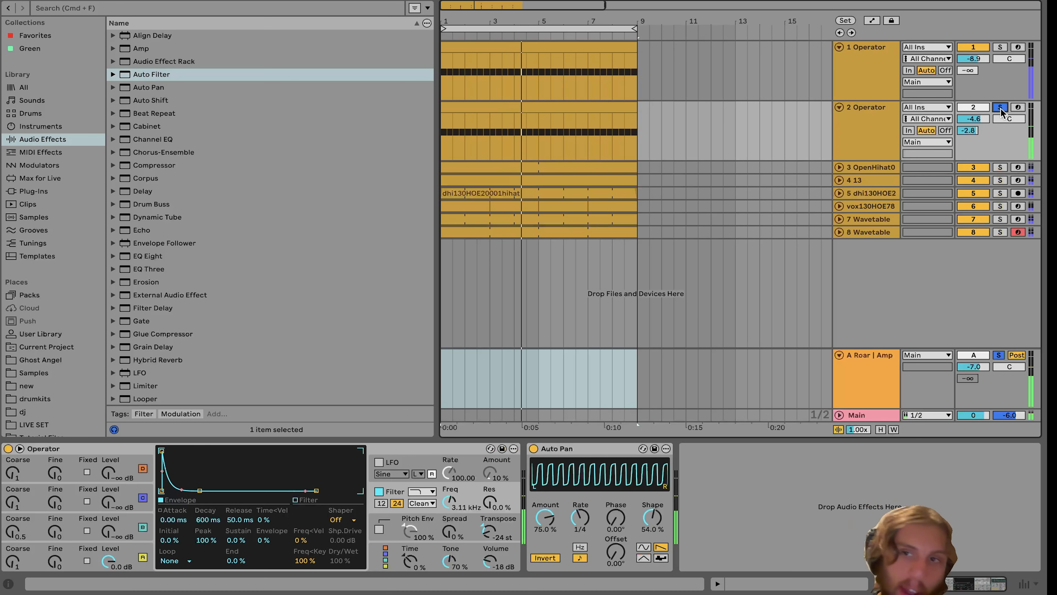
{"action": "left_click", "coordinate": [998, 355]}
{"action": "left_click", "coordinate": [998, 354]}
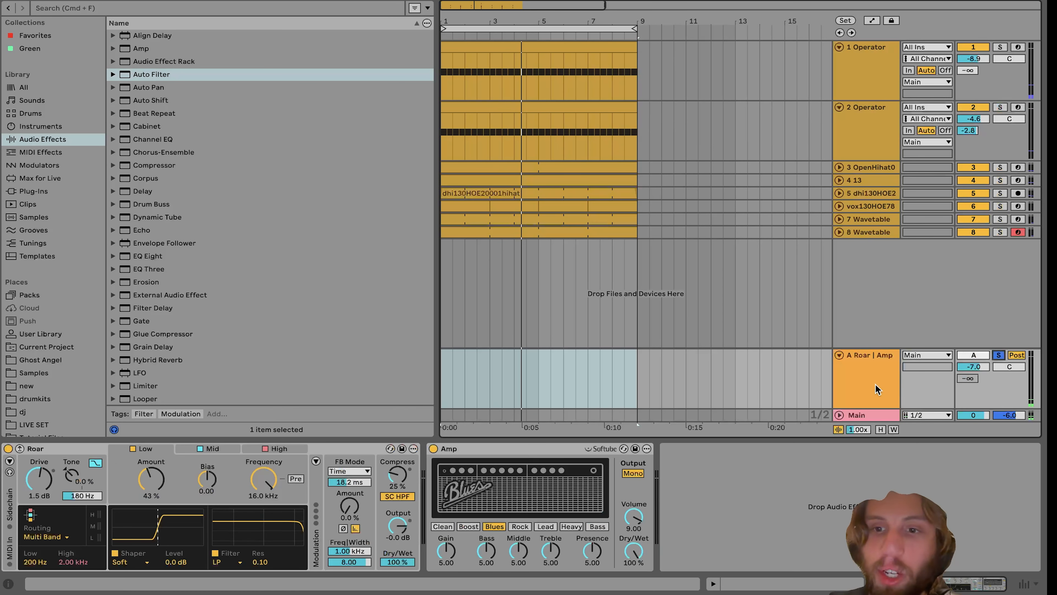
{"action": "left_click", "coordinate": [855, 386]}
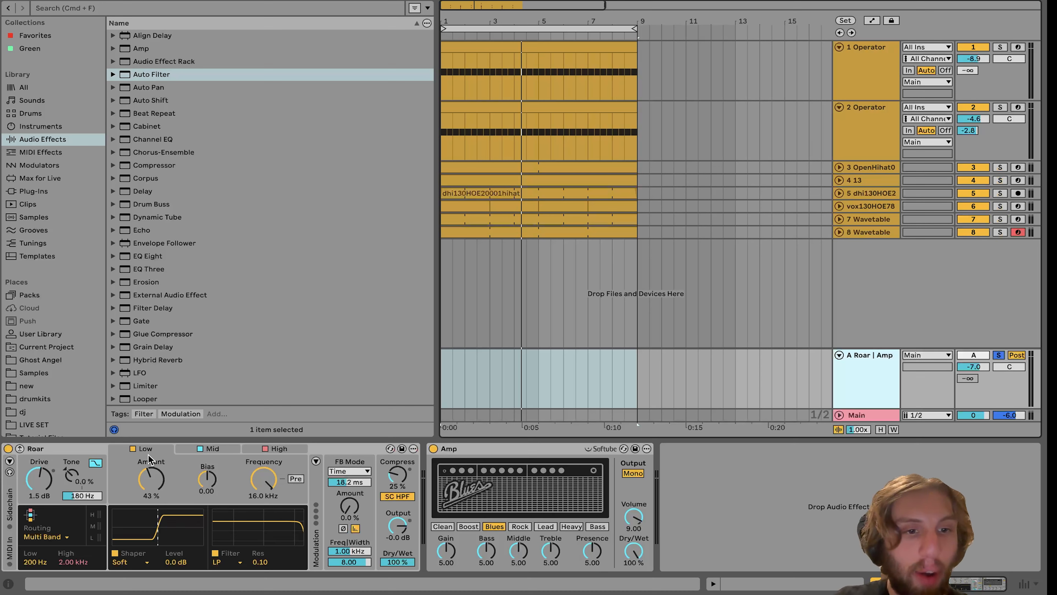
Play the soloed return and compare its sound with the Amp device off and on.
{"action": "key", "text": "space"}
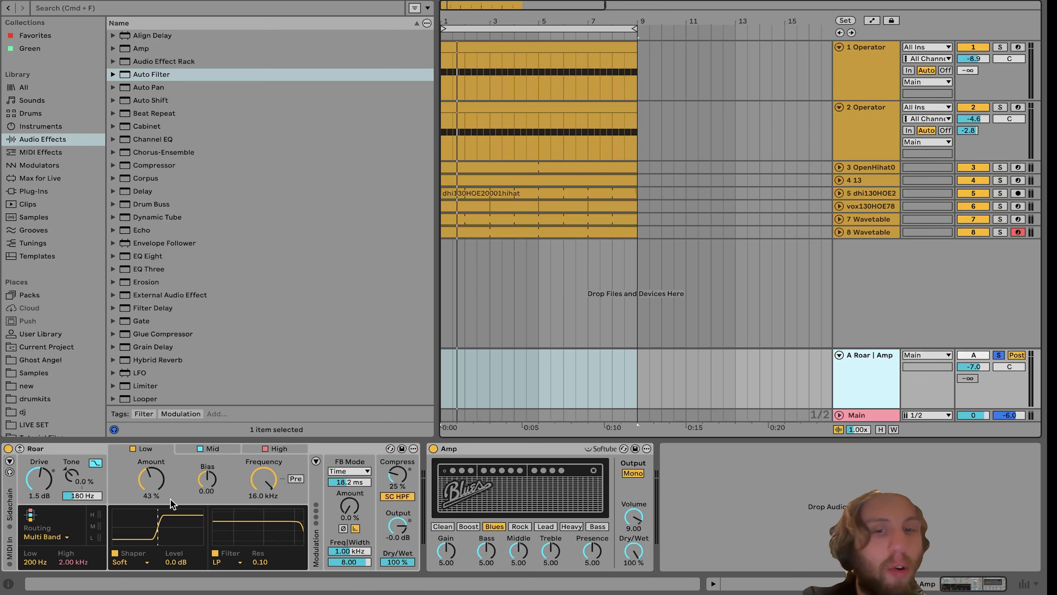
{"action": "left_click", "coordinate": [434, 449]}
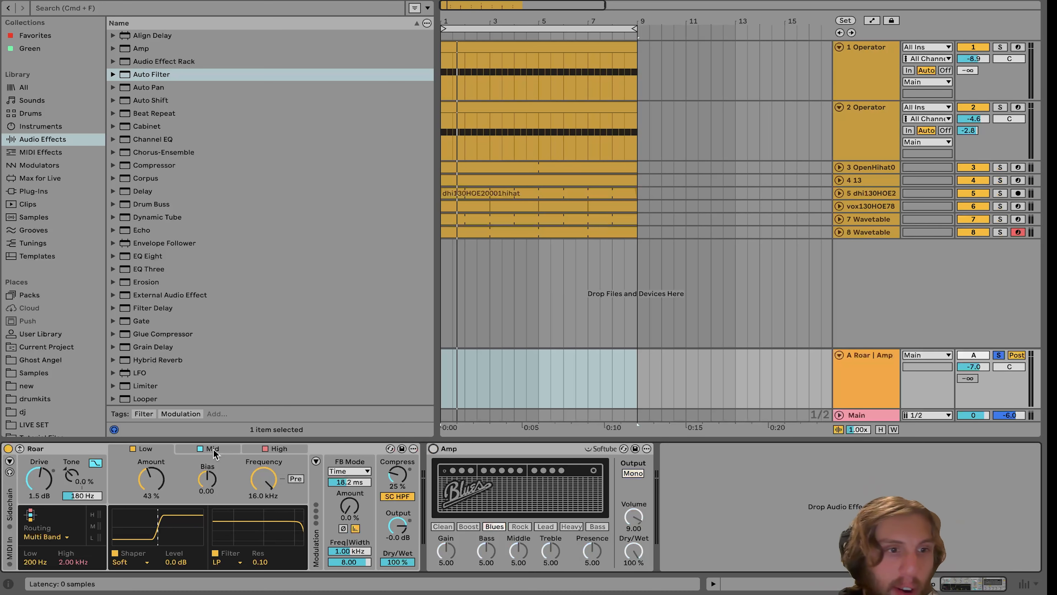
{"action": "key", "text": "space"}
{"action": "left_click", "coordinate": [434, 449]}
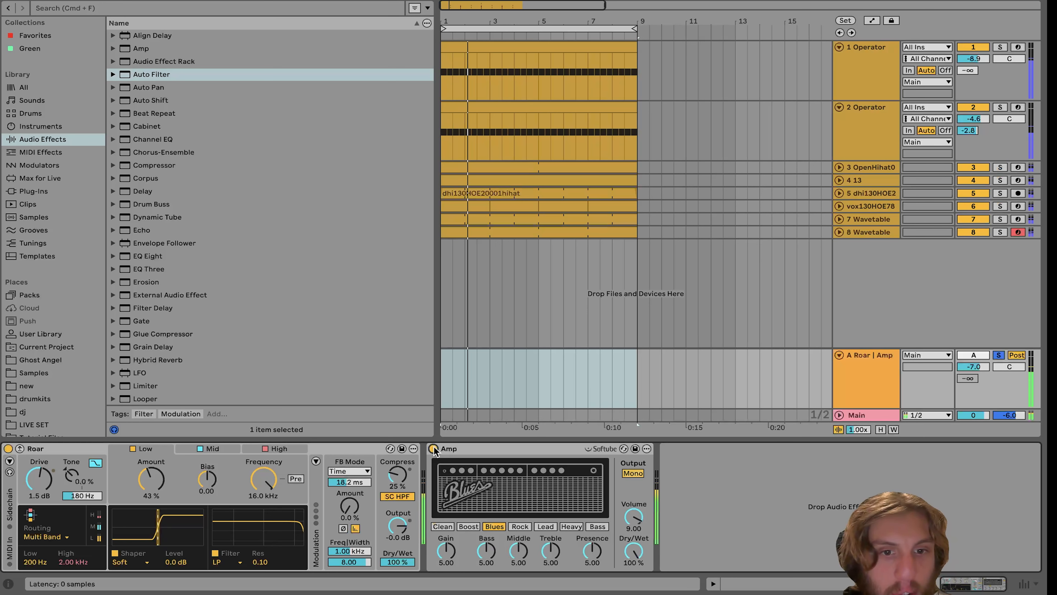
{"action": "left_click", "coordinate": [535, 449]}
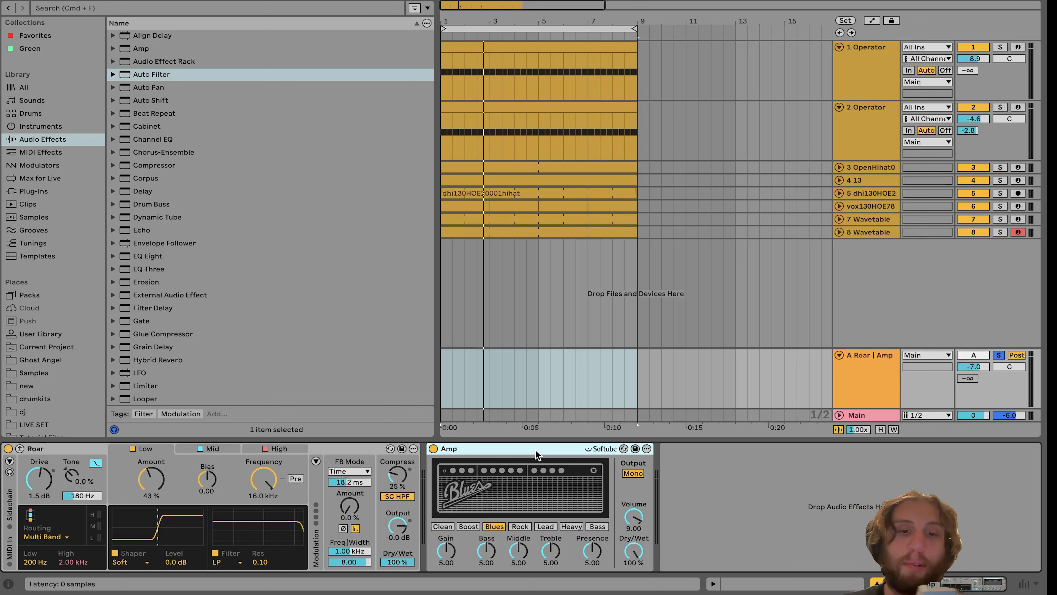
{"action": "key", "text": "space"}
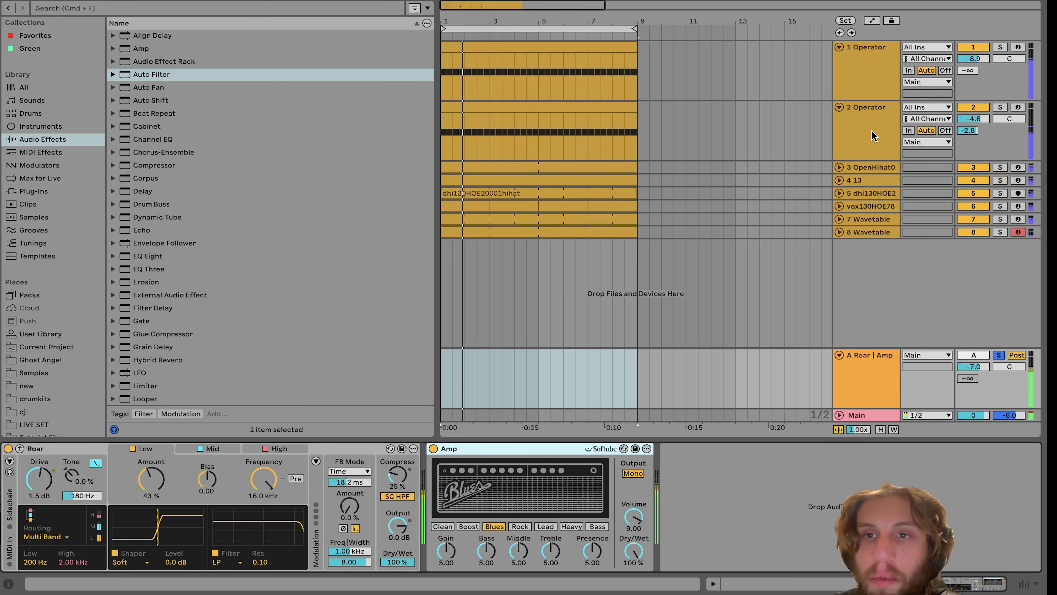
Show the second Operator track's devices and solo both Operator tracks together in place of the return.
{"action": "left_click", "coordinate": [854, 148]}
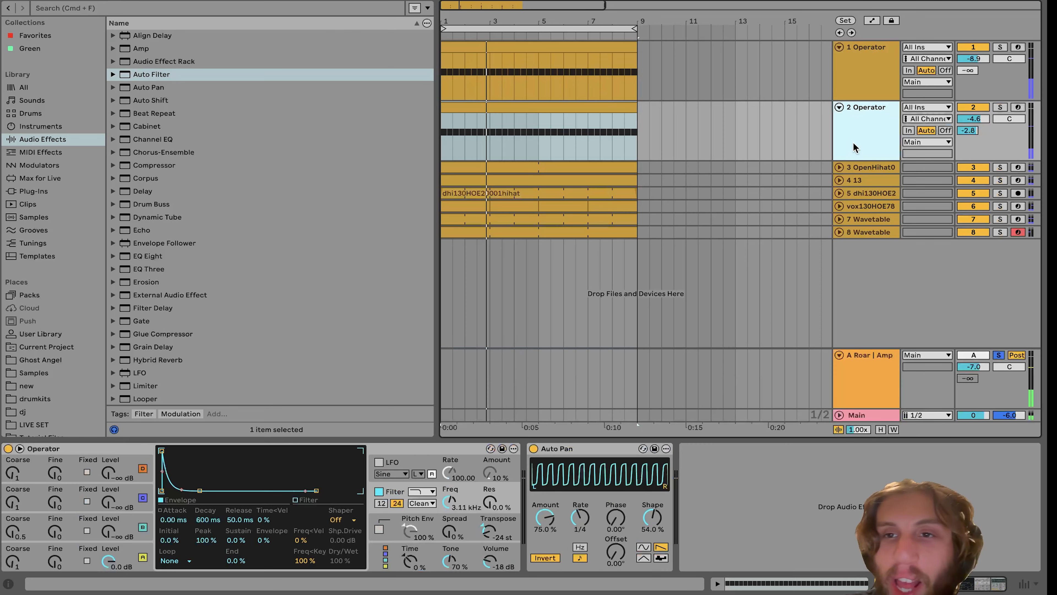
{"action": "left_click", "coordinate": [1000, 107]}
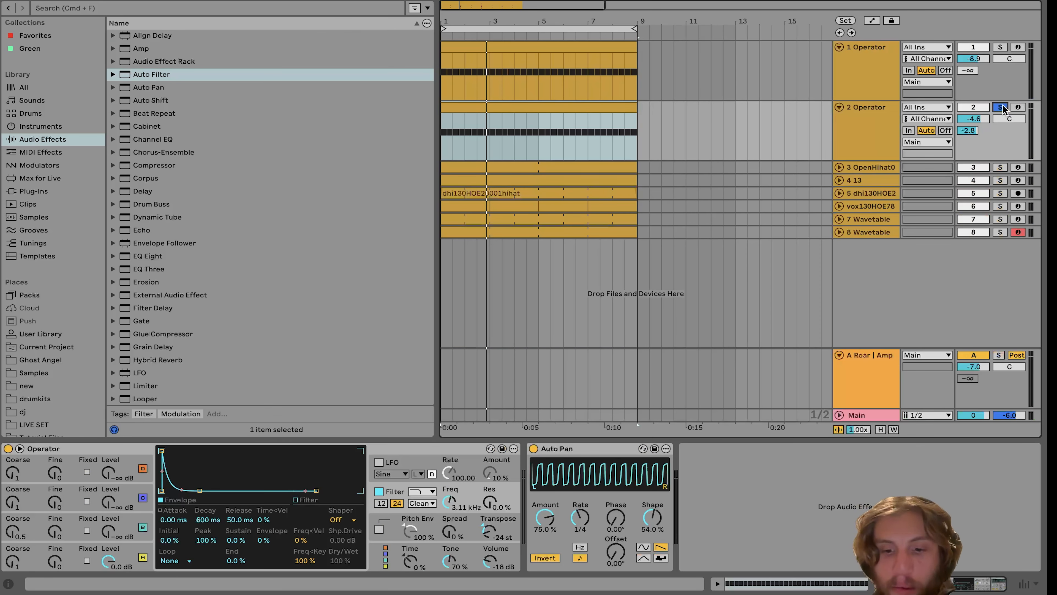
{"action": "left_click", "coordinate": [999, 47]}
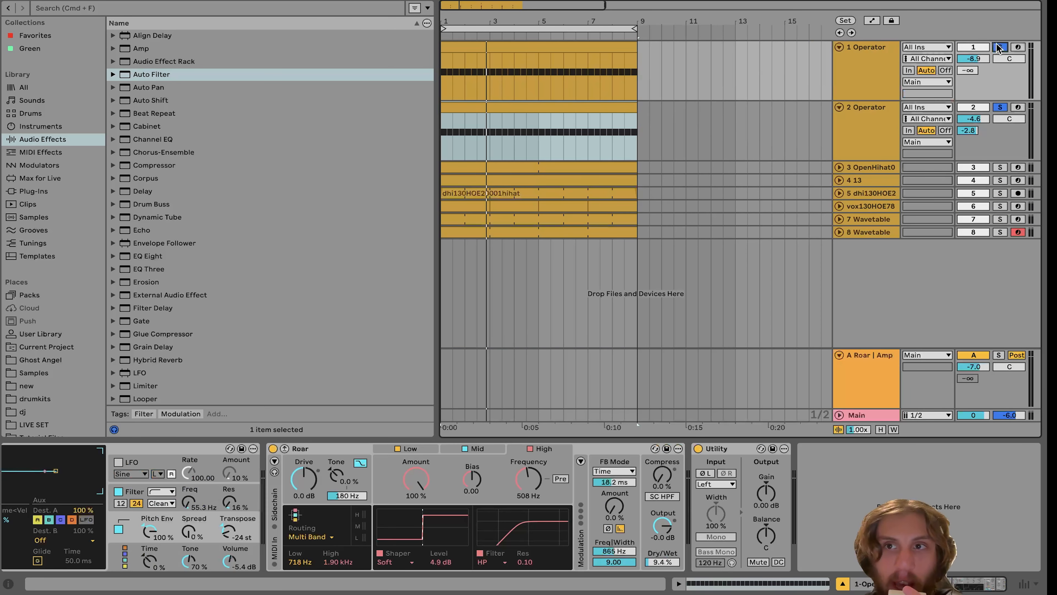
Solo the OpenHihat, 13 and dhi130 hi-hat tracks together, unfold all three, and play them.
{"action": "left_click", "coordinate": [866, 167]}
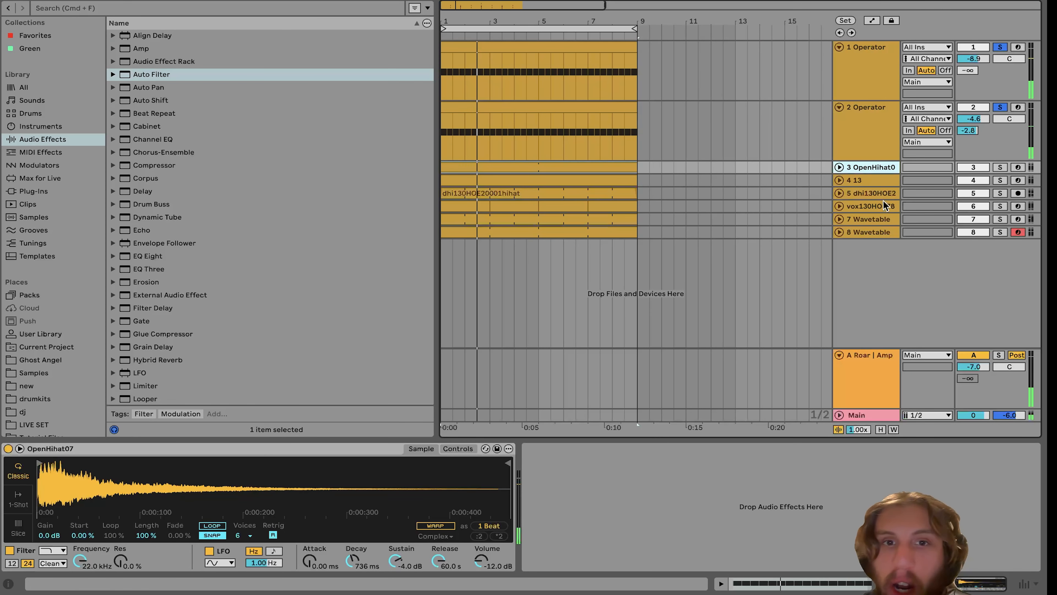
{"action": "left_click", "coordinate": [869, 197], "text": "shift"}
{"action": "left_click", "coordinate": [1000, 193]}
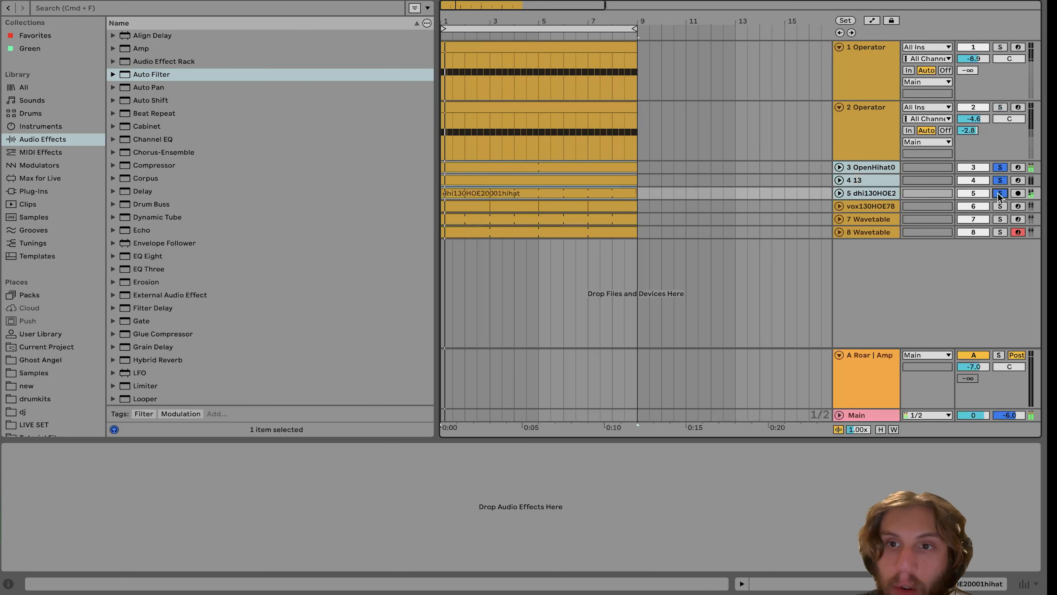
{"action": "left_click", "coordinate": [839, 192]}
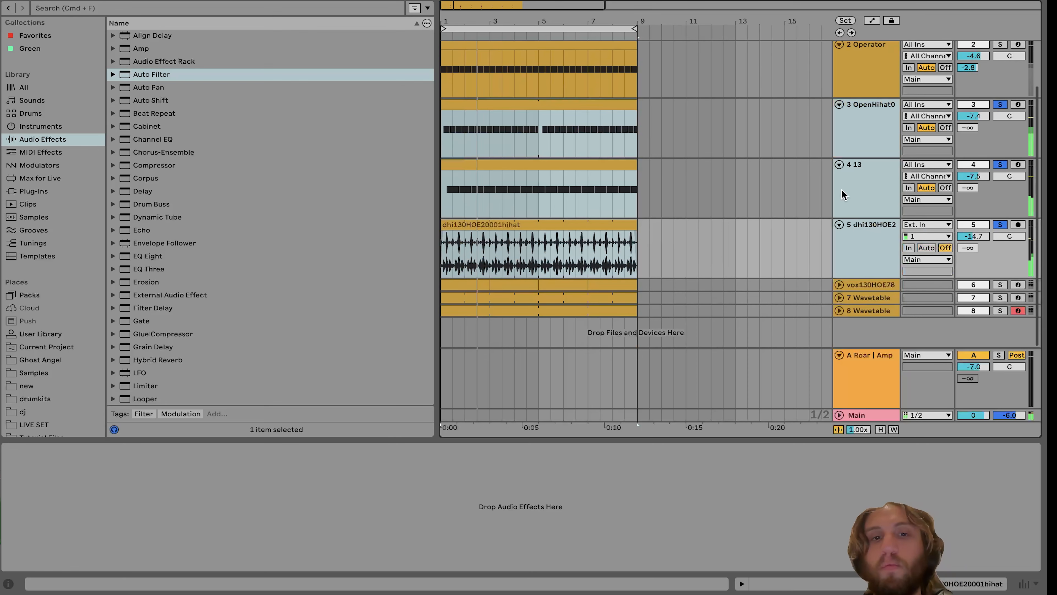
{"action": "left_click", "coordinate": [856, 194]}
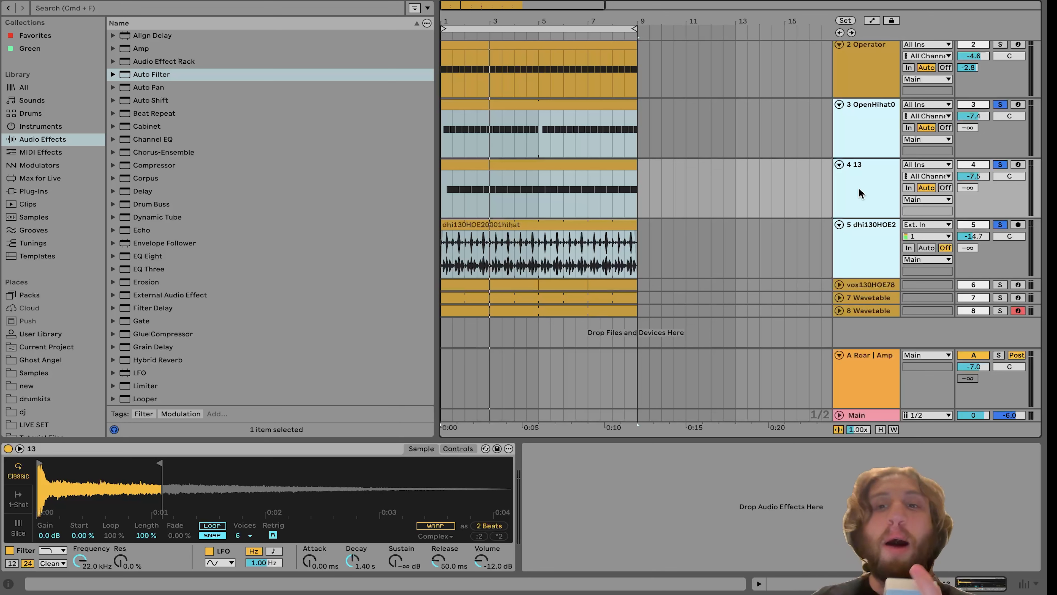
Add both Operator tracks to the soloed hi-hat tracks and play them together.
{"action": "scroll", "coordinate": [894, 125], "scroll_direction": "up", "scroll_amount": 2}
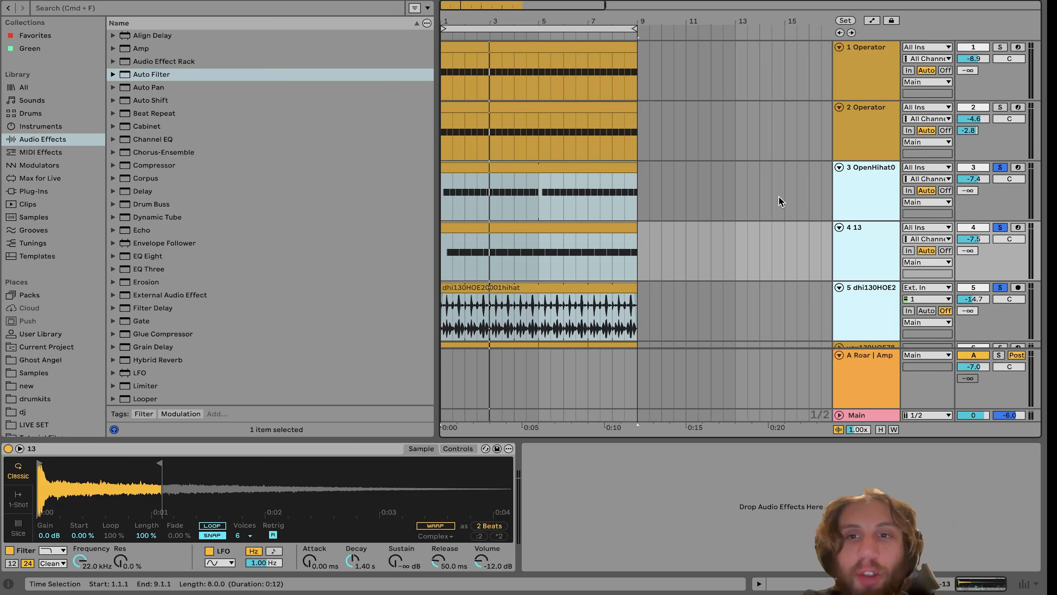
{"action": "left_click", "coordinate": [999, 107]}
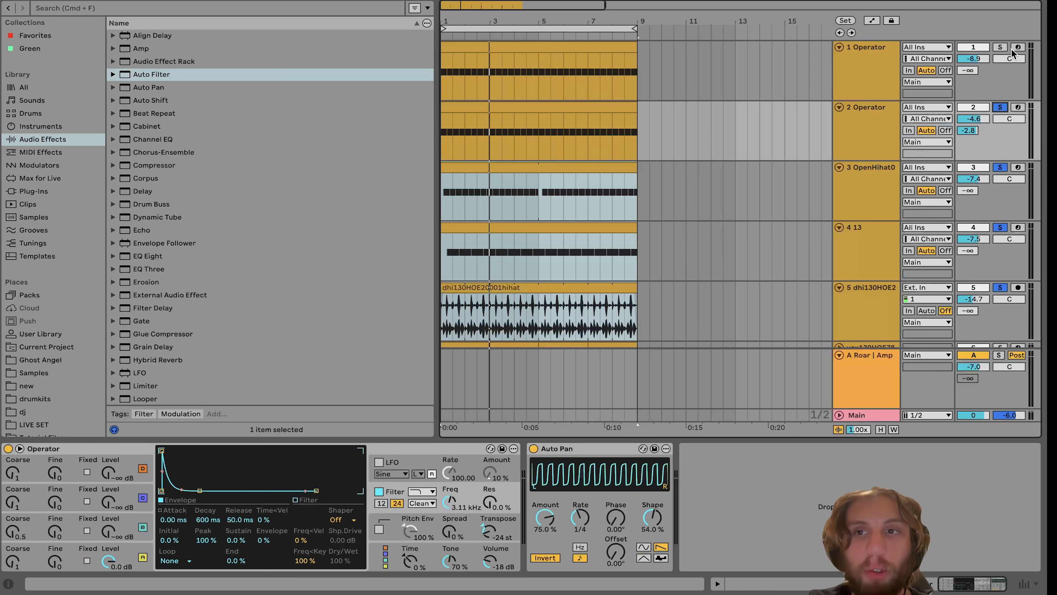
{"action": "left_click", "coordinate": [1000, 47]}
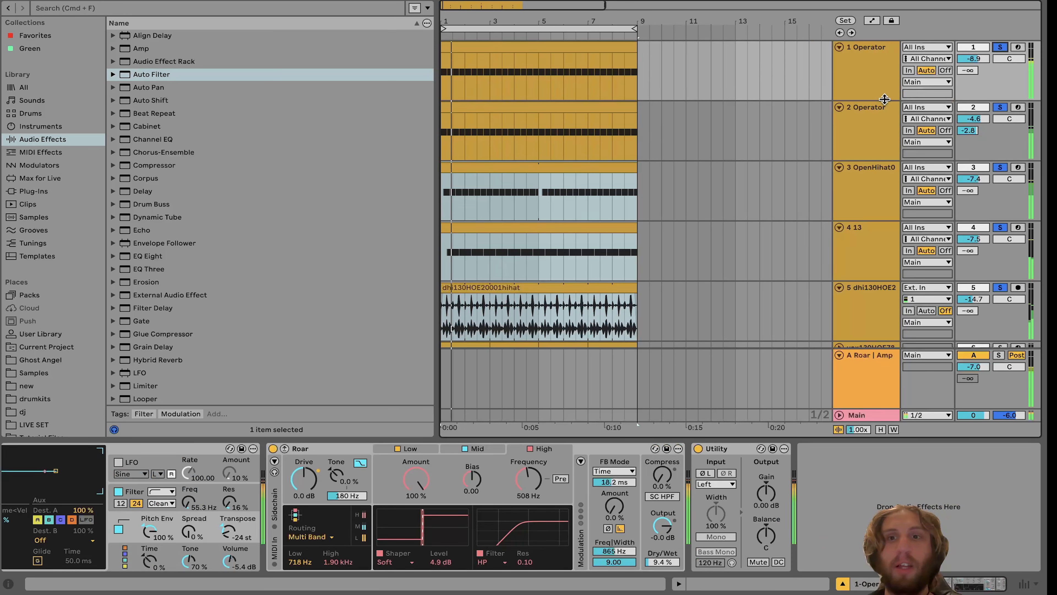
{"action": "scroll", "coordinate": [840, 158], "scroll_direction": "down", "scroll_amount": 2}
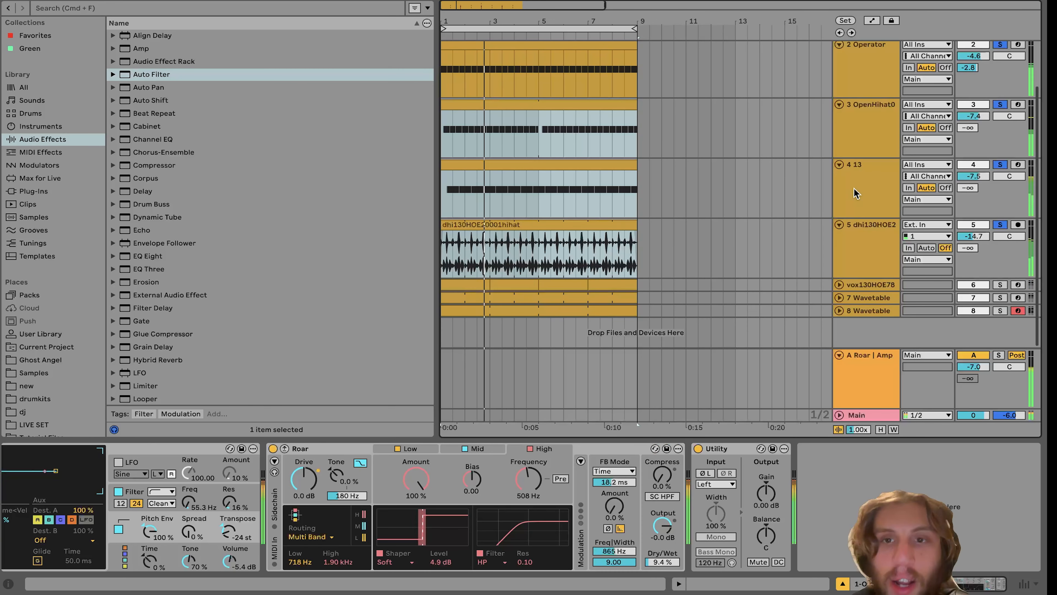
Solo only the OpenHihat track and show its sampler's filter, LFO and envelope controls.
{"action": "left_click", "coordinate": [866, 151]}
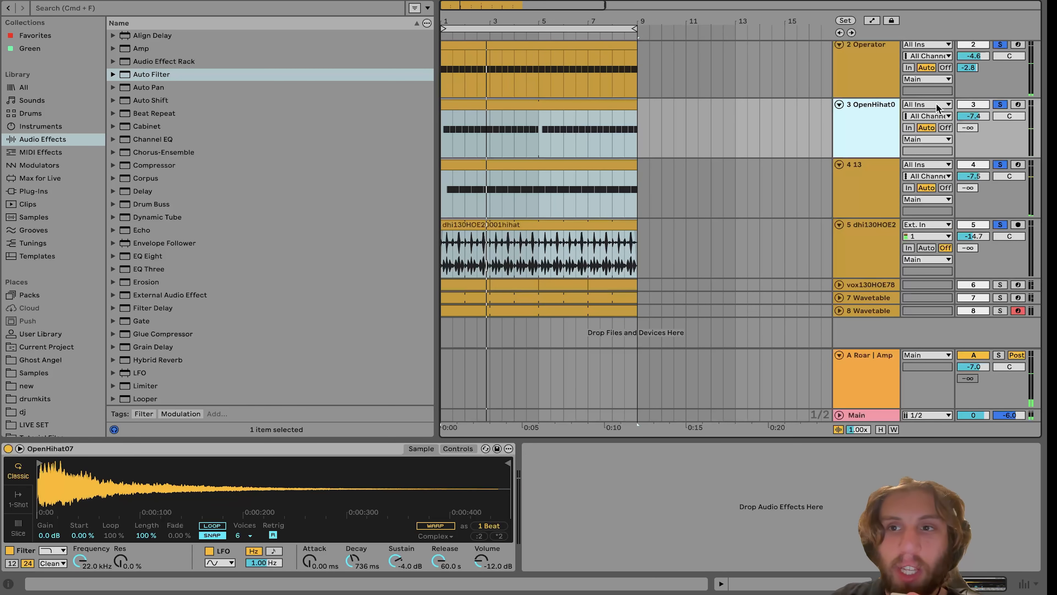
{"action": "left_click", "coordinate": [999, 105]}
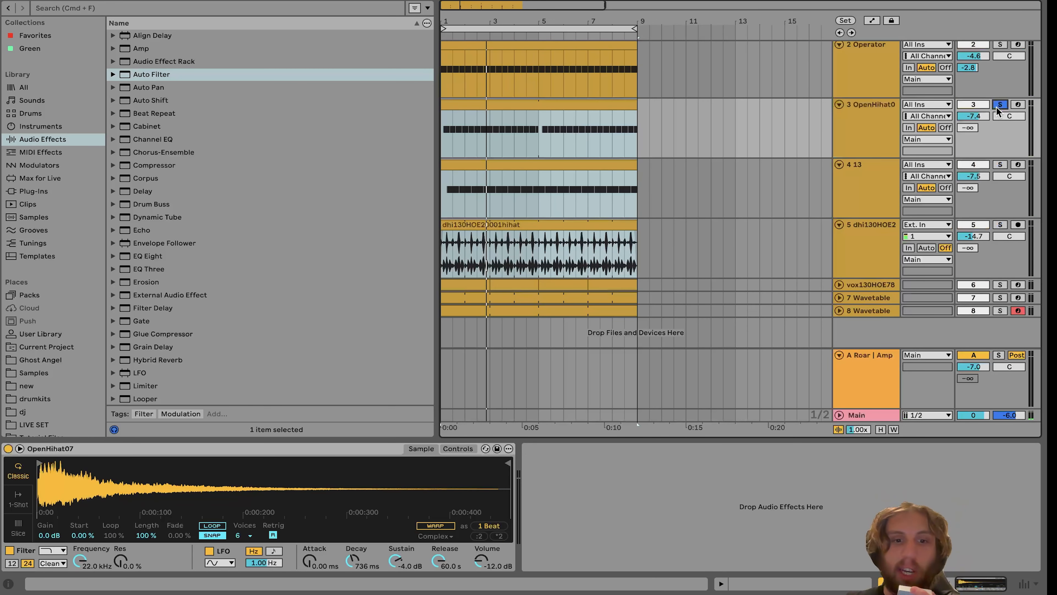
{"action": "left_click", "coordinate": [860, 129]}
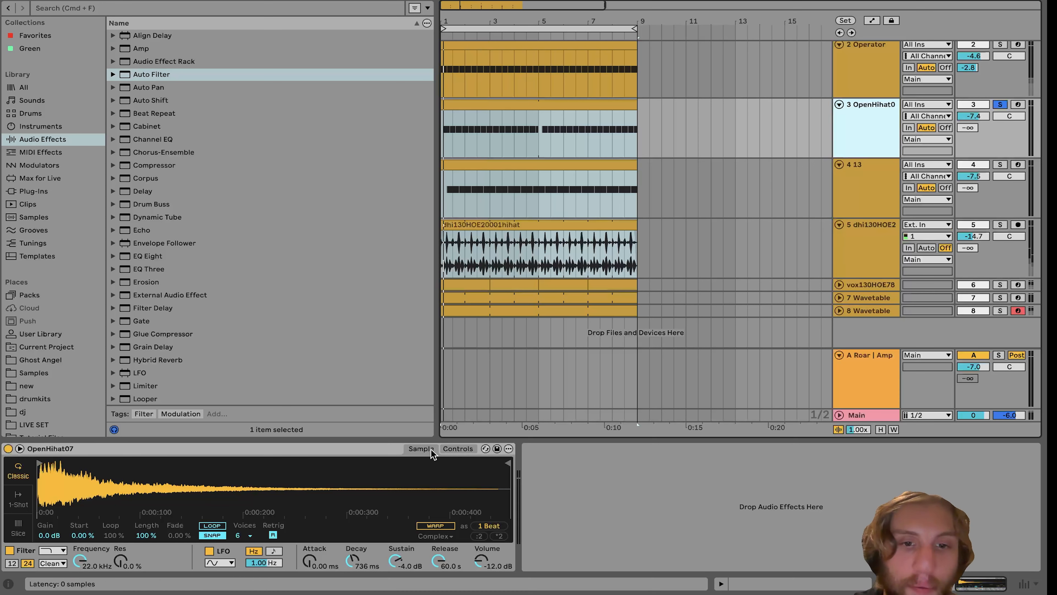
{"action": "left_click", "coordinate": [469, 449]}
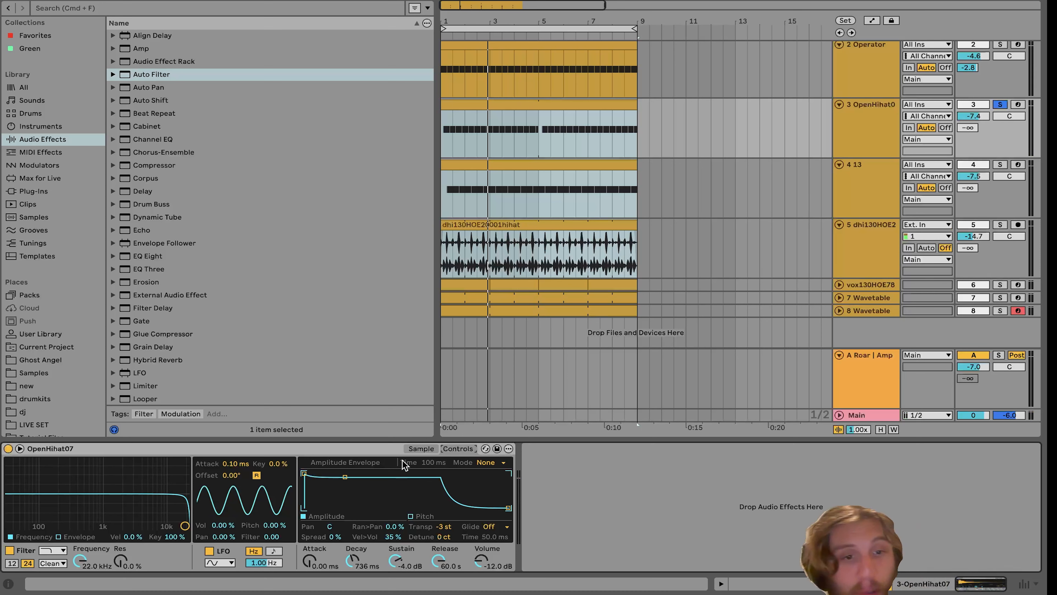
Return to the hi-hat's waveform, reveal its OpenHihat07.wav file in the browser, and play the track.
{"action": "left_click", "coordinate": [421, 449]}
{"action": "right_click", "coordinate": [371, 467]}
{"action": "left_click", "coordinate": [446, 347]}
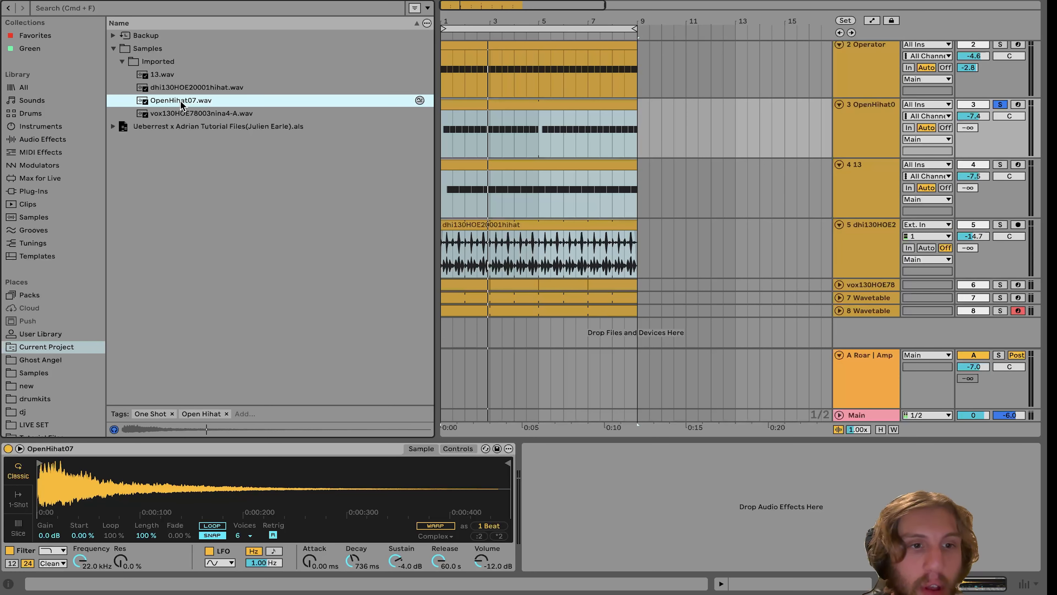
{"action": "key", "text": "space"}
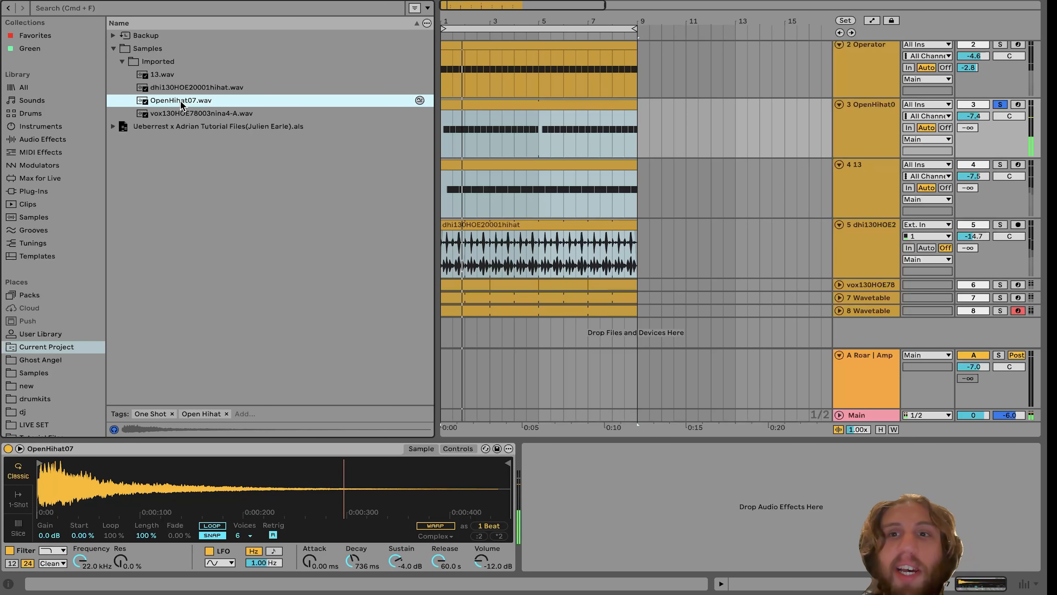
Show the open hi-hat's amplitude envelope controls, point out the Sustain setting, and play the track.
{"action": "left_click", "coordinate": [464, 448]}
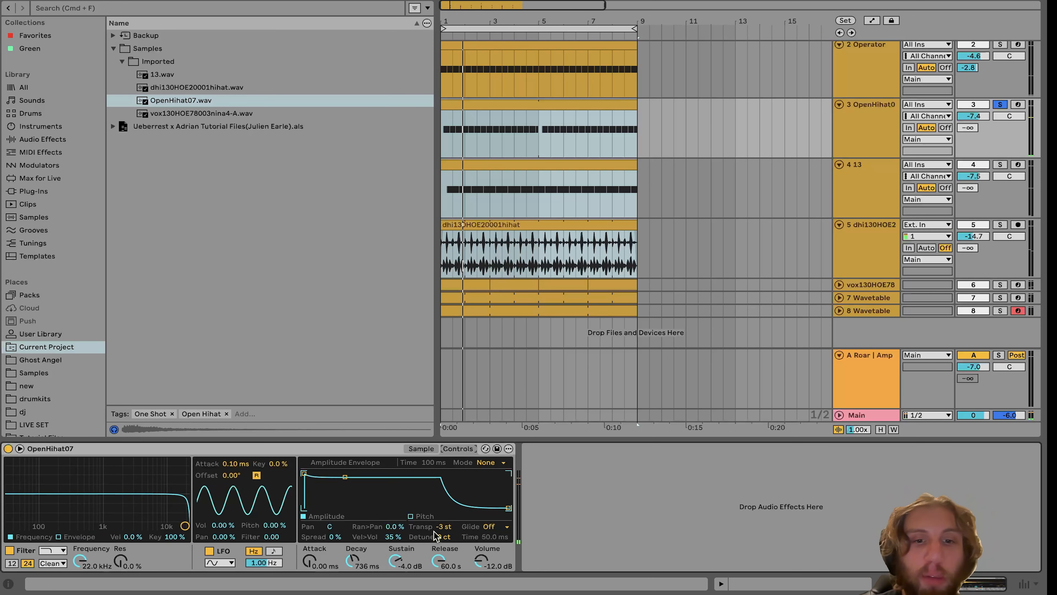
{"action": "mouse_move", "coordinate": [395, 560]}
{"action": "left_mouse_down"}
{"action": "mouse_move", "coordinate": [395, 585]}
{"action": "mouse_move", "coordinate": [396, 552]}
{"action": "mouse_move", "coordinate": [395, 591]}
{"action": "mouse_move", "coordinate": [397, 554]}
{"action": "left_mouse_up"}
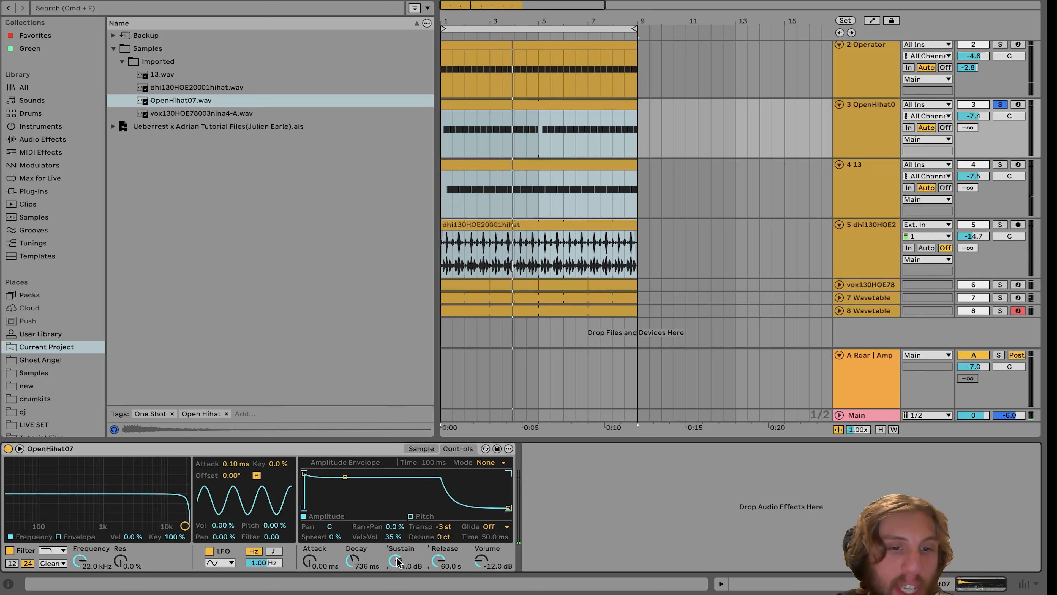
{"action": "key", "text": "space"}
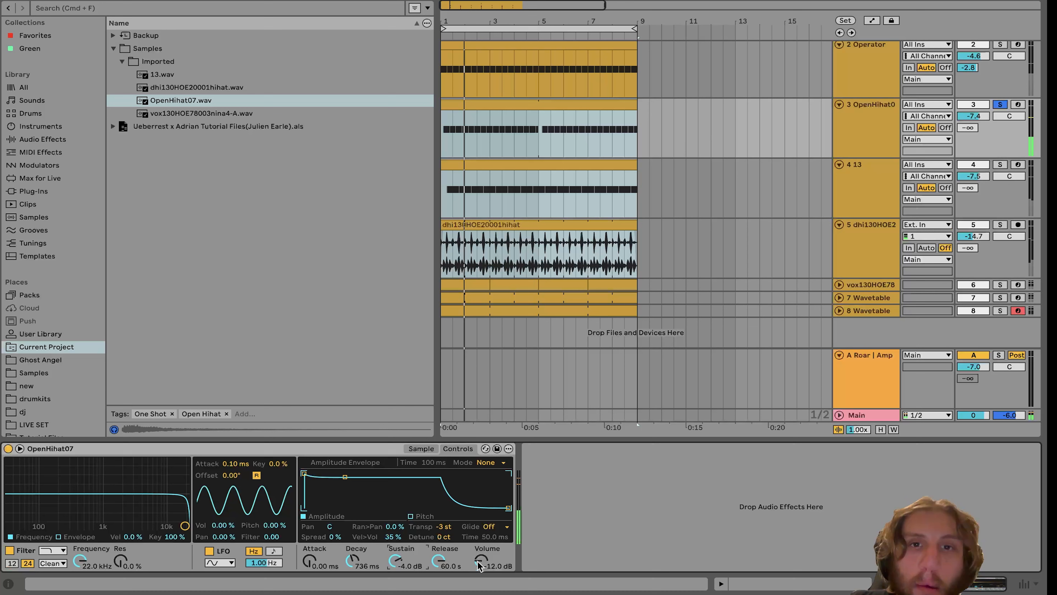
Compare the open hi-hat's playback with Release at its default and back at 60.0 s, and select the track's MIDI clip.
{"action": "double_click", "coordinate": [453, 560]}
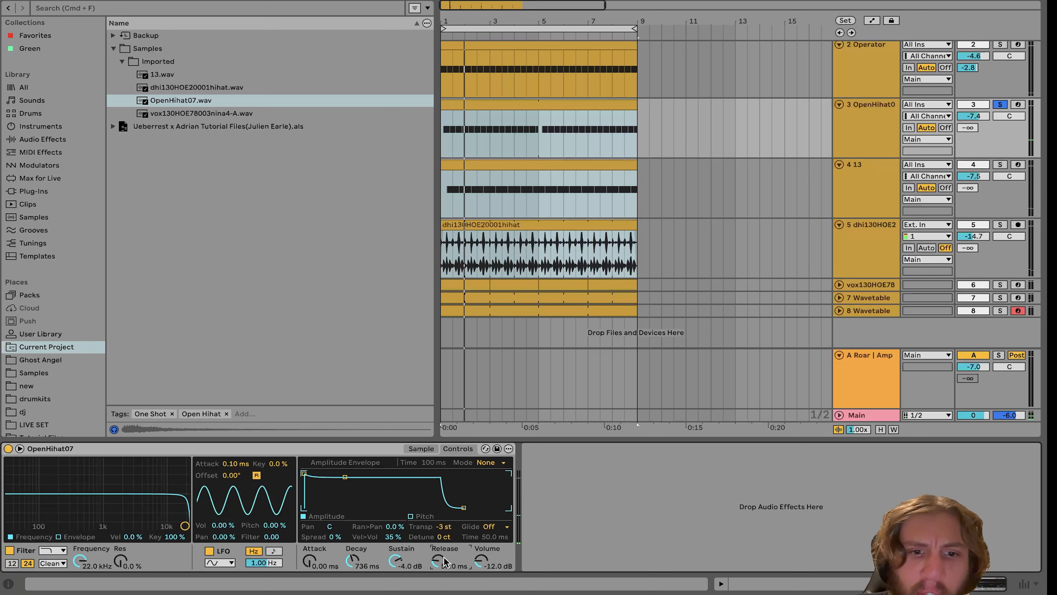
{"action": "left_click", "coordinate": [525, 140]}
{"action": "left_click", "coordinate": [517, 141]}
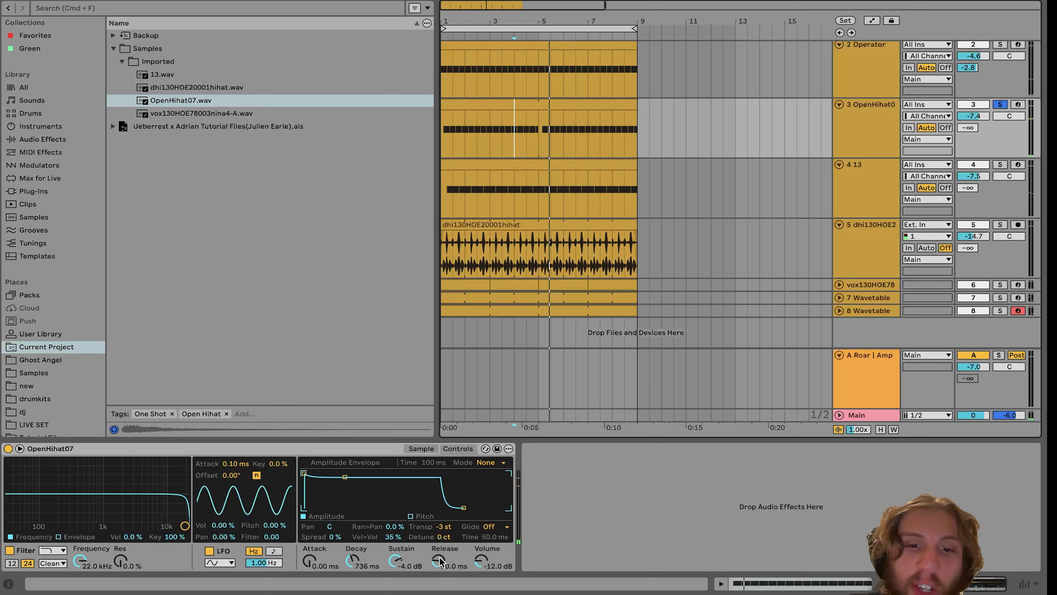
{"action": "left_click_drag", "start_coordinate": [439, 561], "coordinate": [440, 500]}
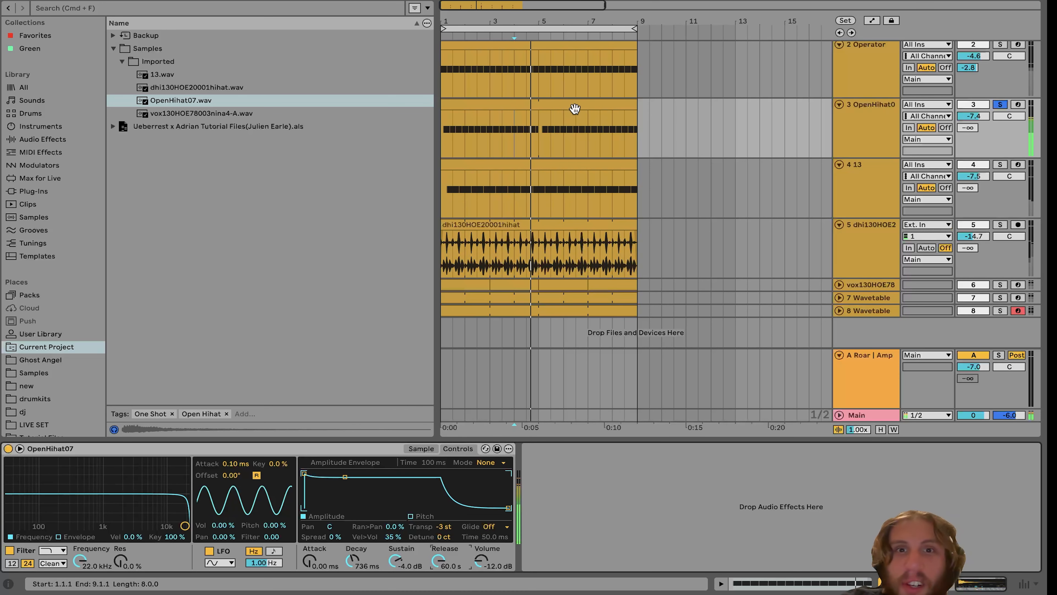
{"action": "left_click", "coordinate": [518, 109]}
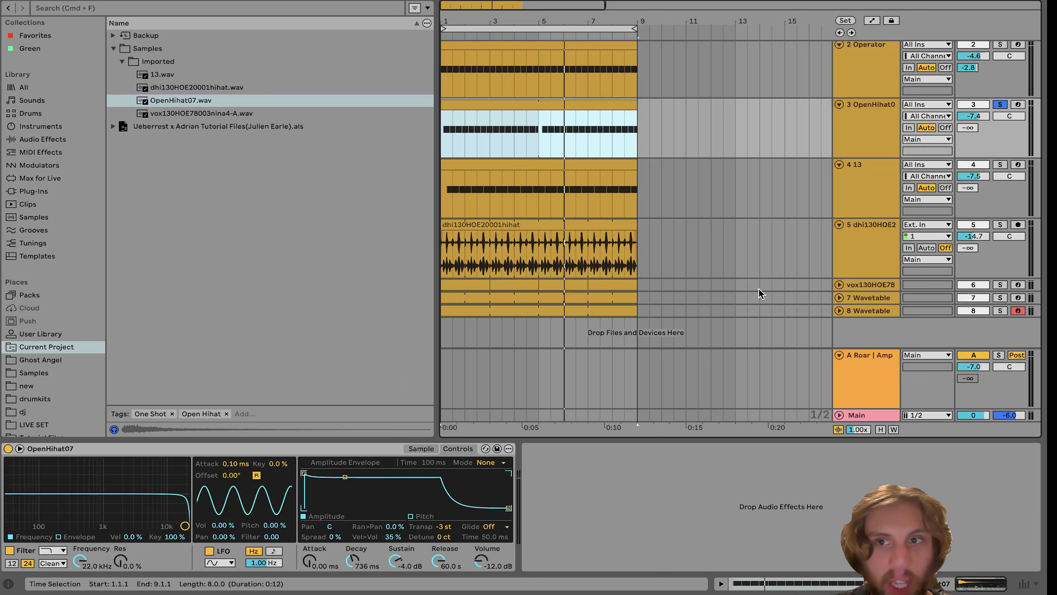
{"action": "mouse_move", "coordinate": [332, 583]}
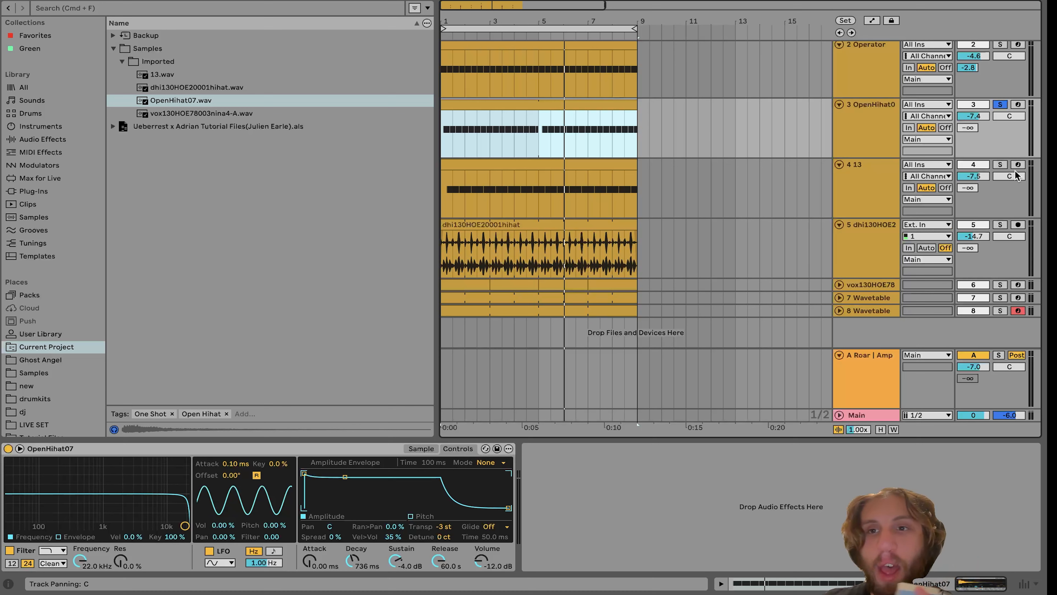
Solo only the 13 track, show its sampler's waveform, and play the track briefly.
{"action": "left_click", "coordinate": [1000, 165]}
{"action": "key", "text": "space"}
{"action": "left_click", "coordinate": [871, 181]}
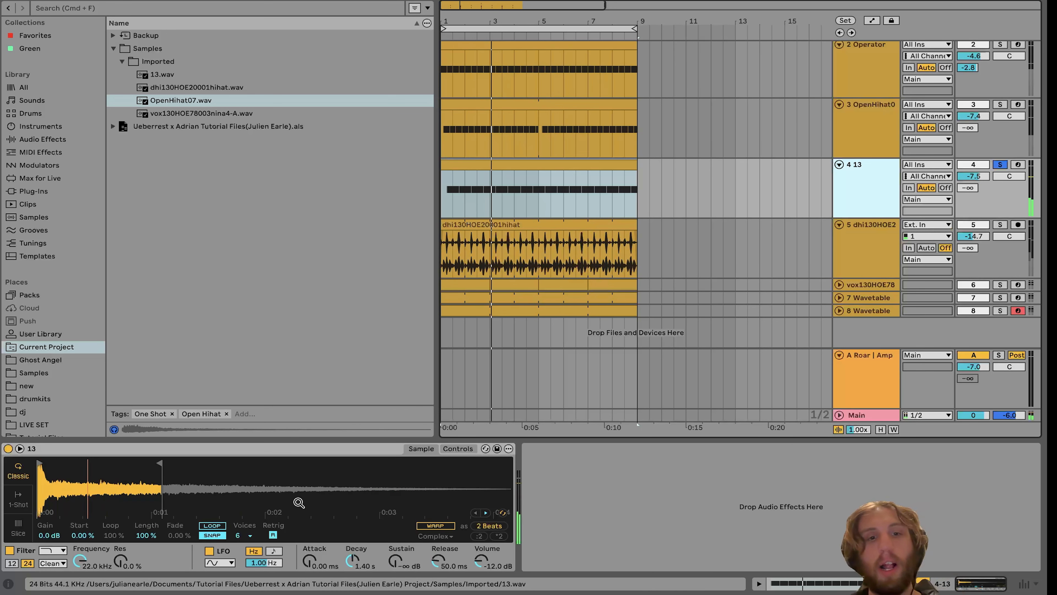
{"action": "key", "text": "space"}
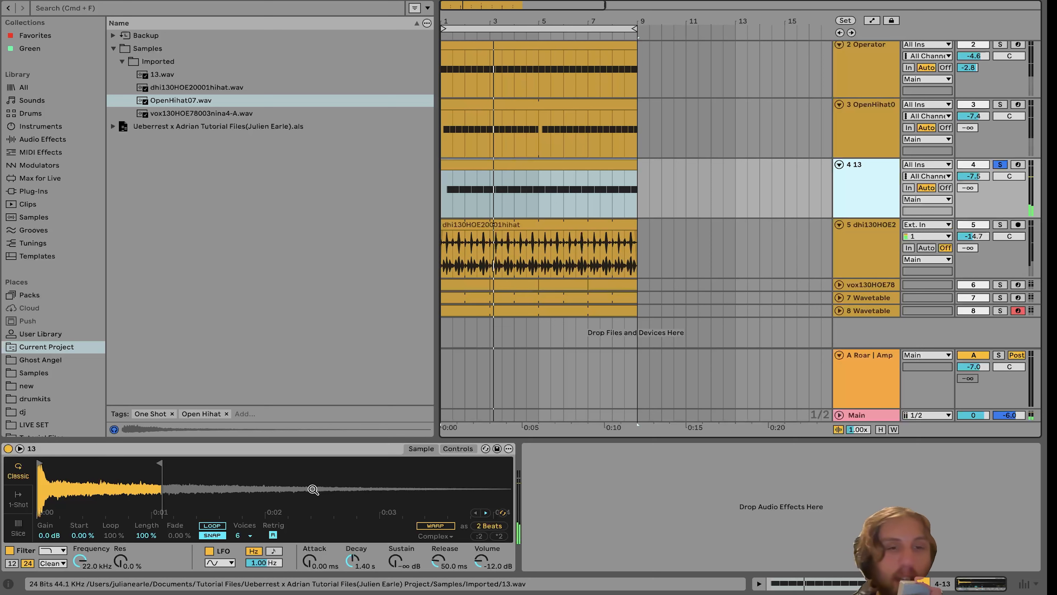
Reveal 13.wav among the imported samples, show the sampler's filter, LFO and envelope controls, and play the track.
{"action": "left_click", "coordinate": [160, 75]}
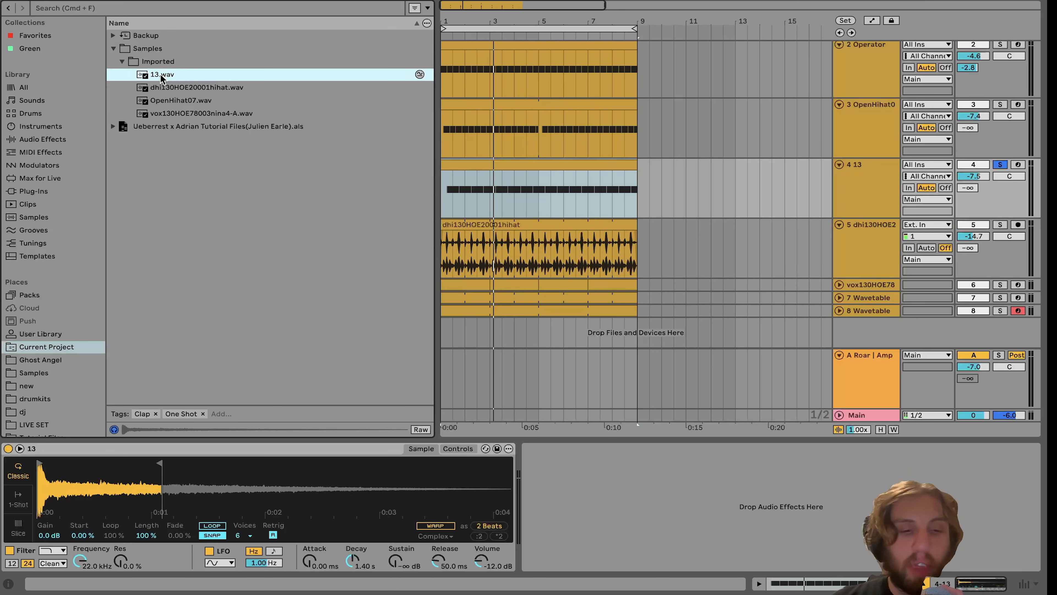
{"action": "left_click", "coordinate": [458, 449]}
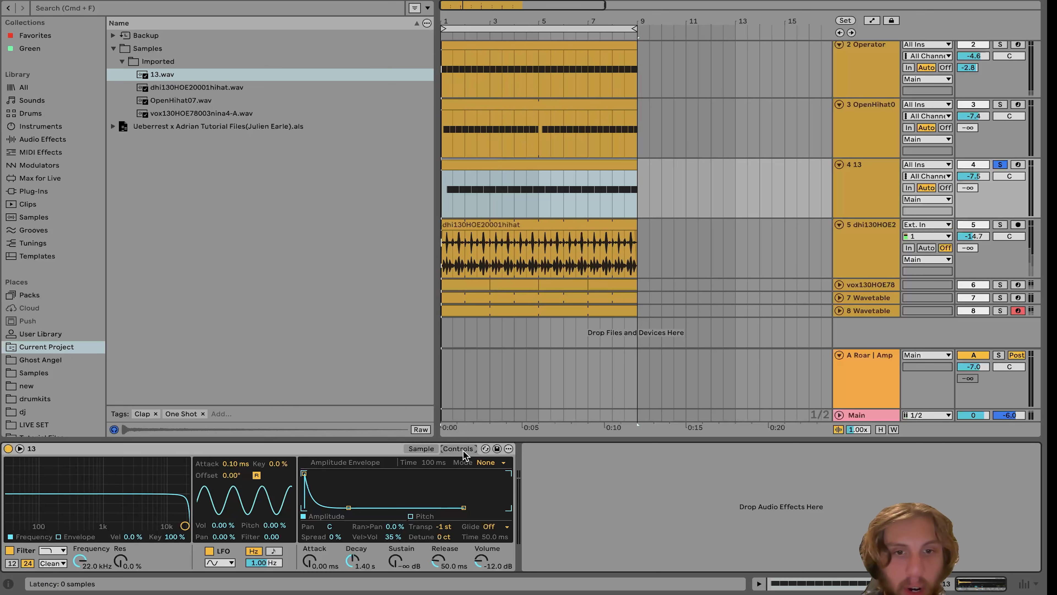
{"action": "key", "text": "space"}
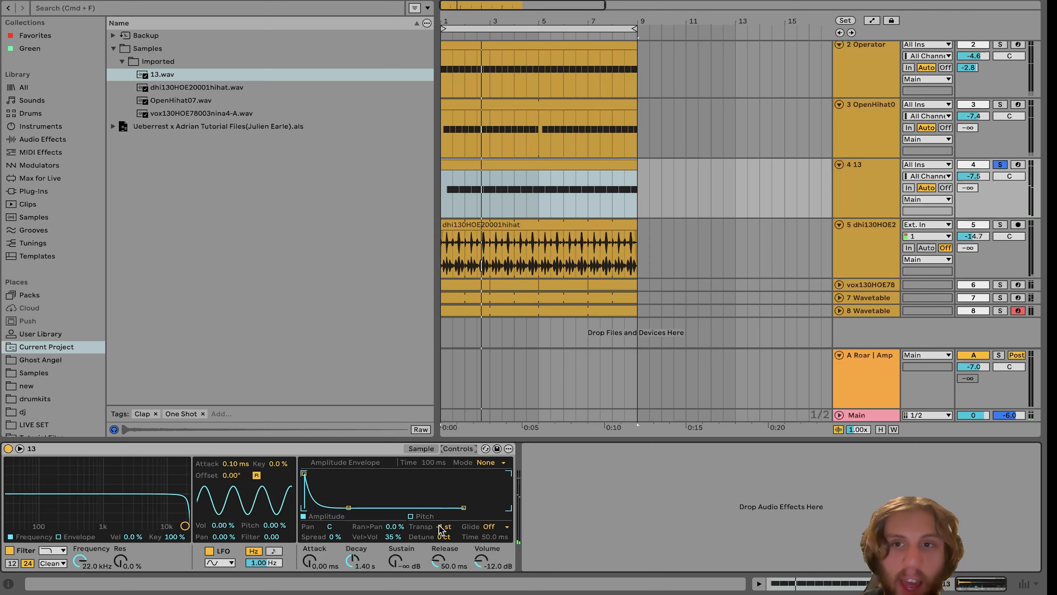
Move the 13 and dhi130HOE20001hihat tracks together above the OpenHihat track.
{"action": "scroll", "coordinate": [850, 288], "scroll_direction": "up", "scroll_amount": 2}
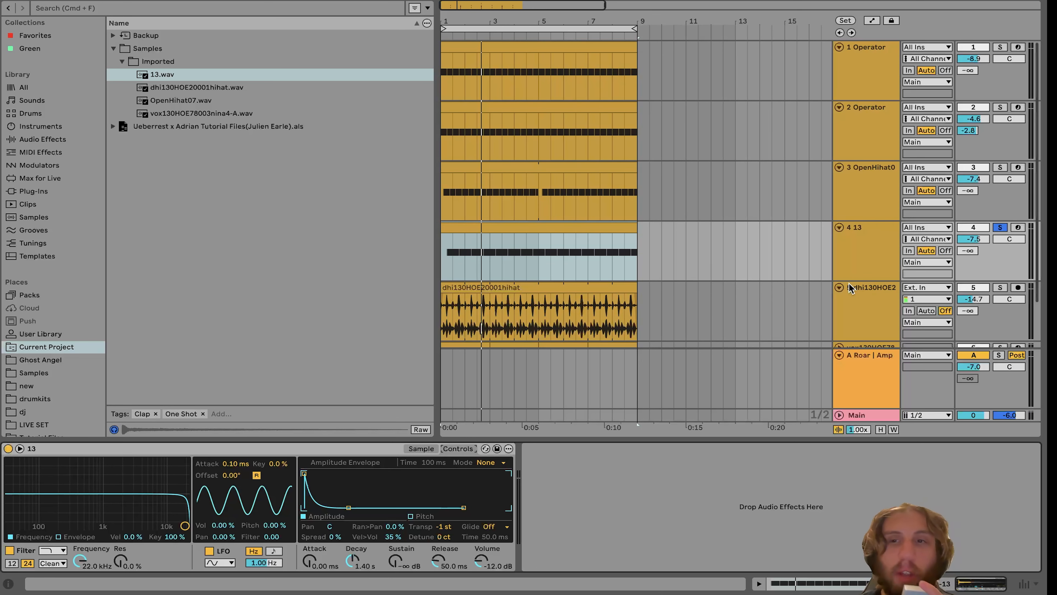
{"action": "left_click", "coordinate": [849, 288], "text": "shift"}
{"action": "left_click_drag", "start_coordinate": [850, 288], "coordinate": [987, 172]}
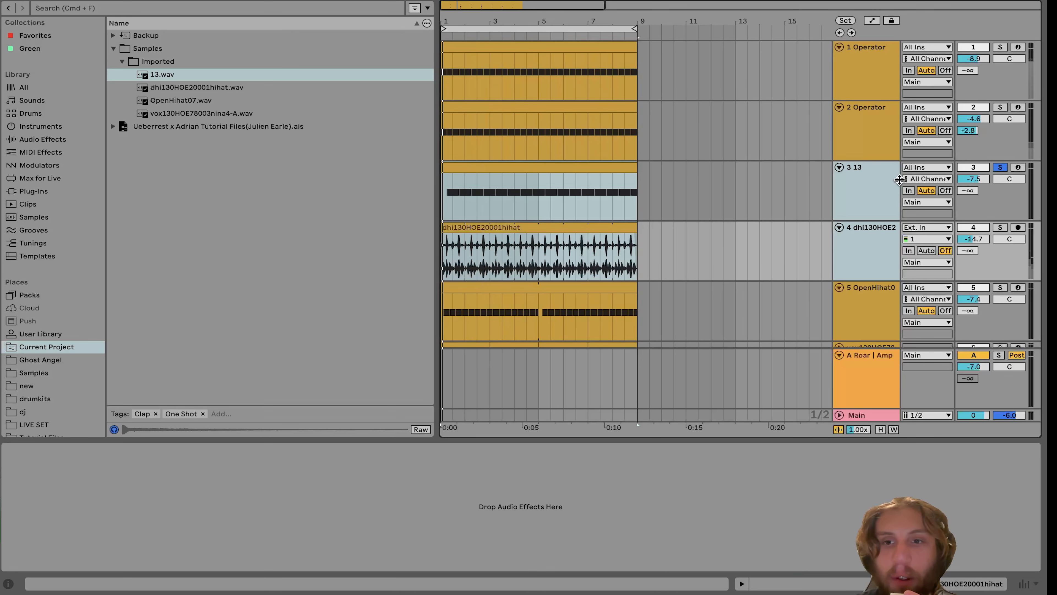
Select the dhi130HOE20001hihat audio track alone and solo it to hear the hi-hat loop.
{"action": "left_click", "coordinate": [860, 243]}
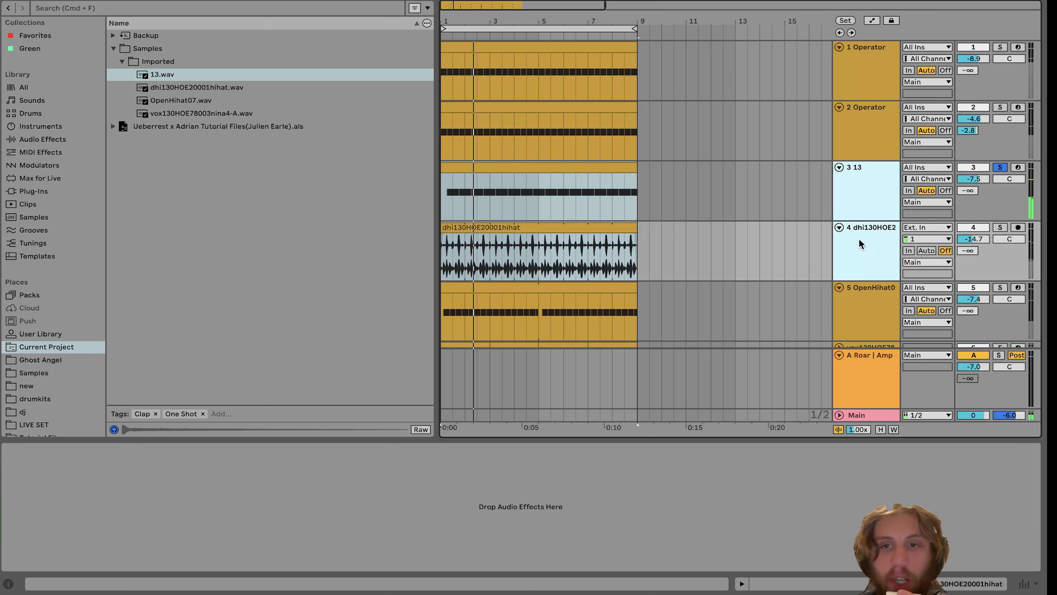
{"action": "left_click", "coordinate": [860, 244]}
{"action": "left_click", "coordinate": [1000, 227]}
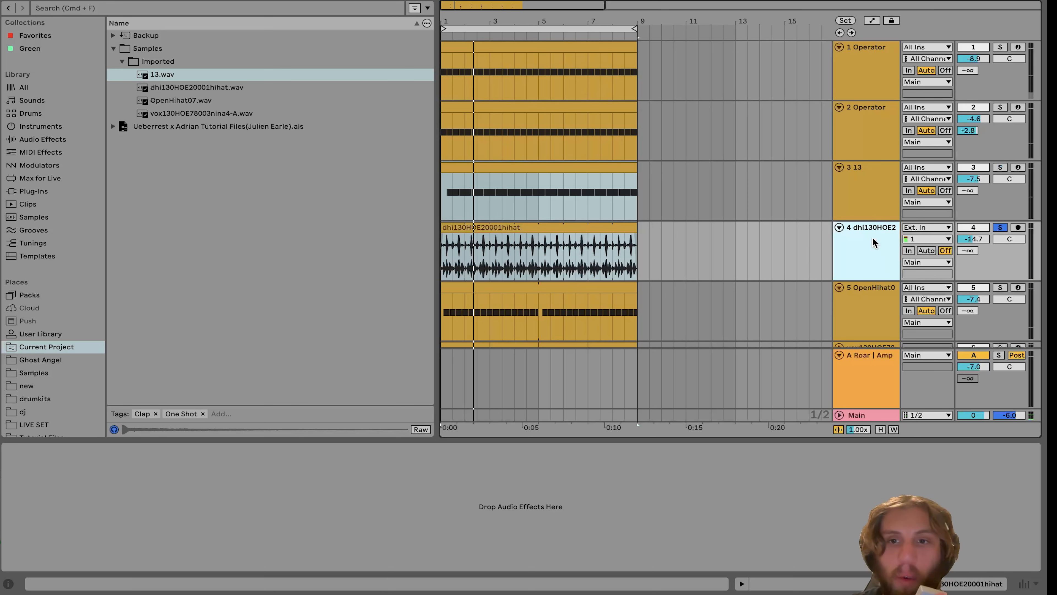
{"action": "scroll", "coordinate": [874, 242], "scroll_direction": "down", "scroll_amount": 3}
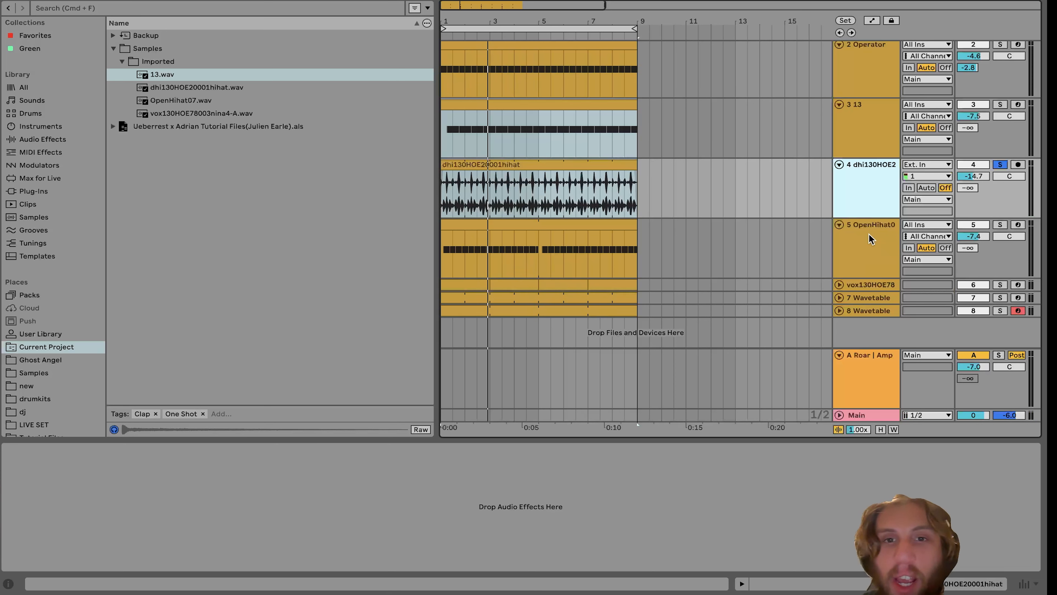
Play the full mix unsoloed, then solo the five tracks from 1 Operator through 5 OpenHihat together.
{"action": "left_click", "coordinate": [873, 233]}
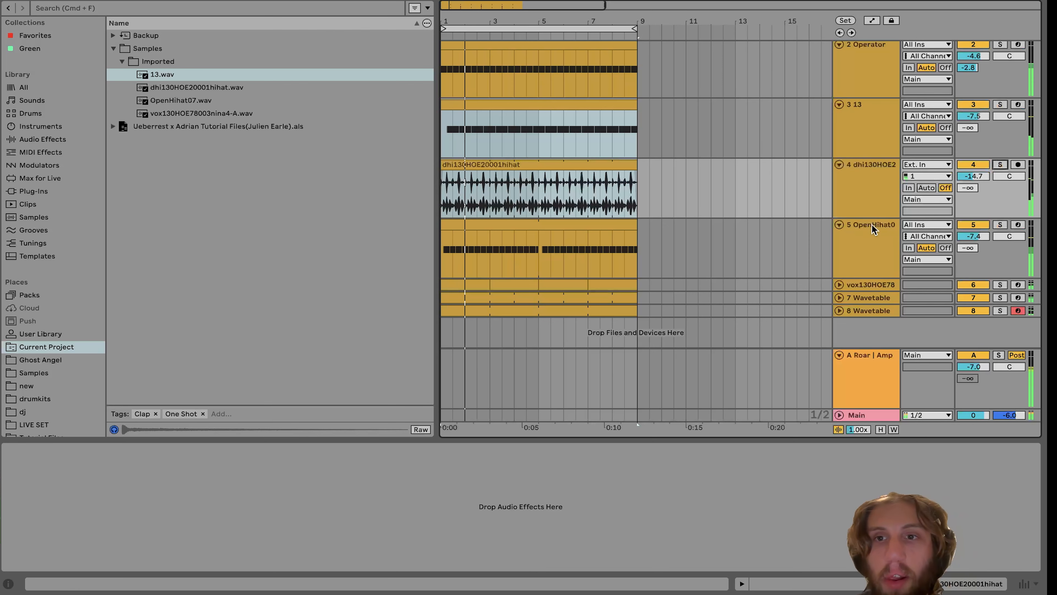
{"action": "scroll", "coordinate": [873, 232], "scroll_direction": "up", "scroll_amount": 3}
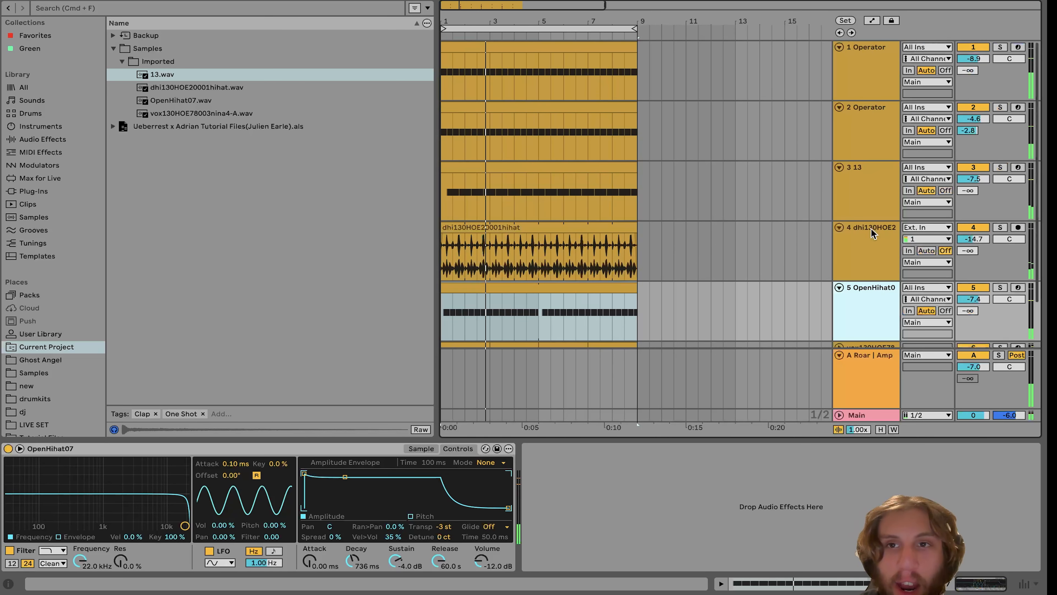
{"action": "left_click", "coordinate": [861, 93], "text": "shift"}
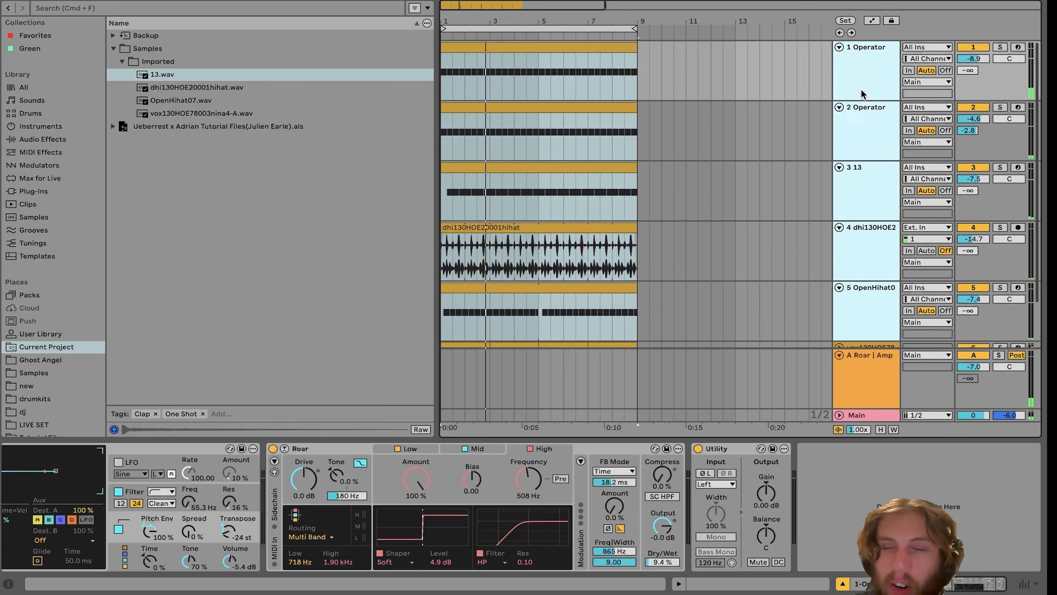
{"action": "left_click", "coordinate": [999, 47]}
{"action": "left_click", "coordinate": [857, 300]}
{"action": "scroll", "coordinate": [855, 236], "scroll_direction": "down", "scroll_amount": 3}
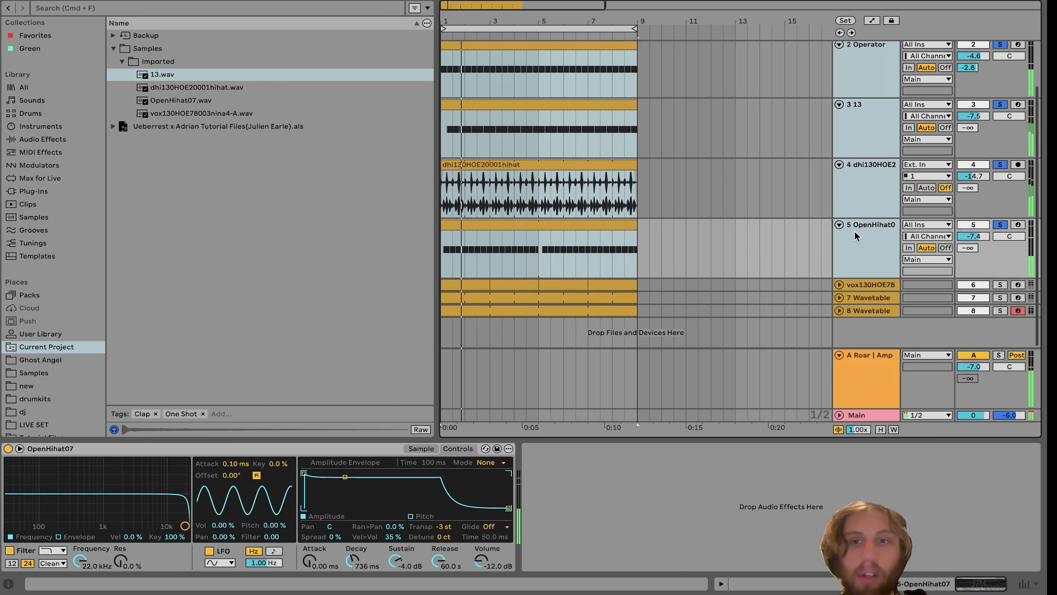
{"action": "left_click", "coordinate": [857, 242]}
Unfold the vox130HOE78 track, show its drum rack, and play the track soloed on its own.
{"action": "left_click", "coordinate": [839, 285]}
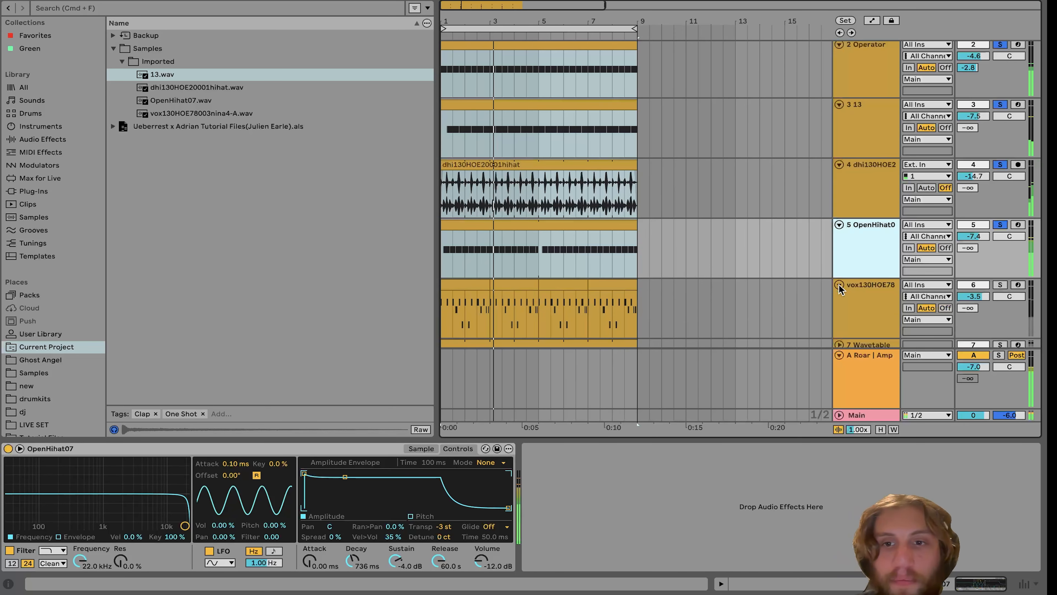
{"action": "left_click", "coordinate": [887, 325]}
{"action": "scroll", "coordinate": [886, 278], "scroll_direction": "down", "scroll_amount": 2}
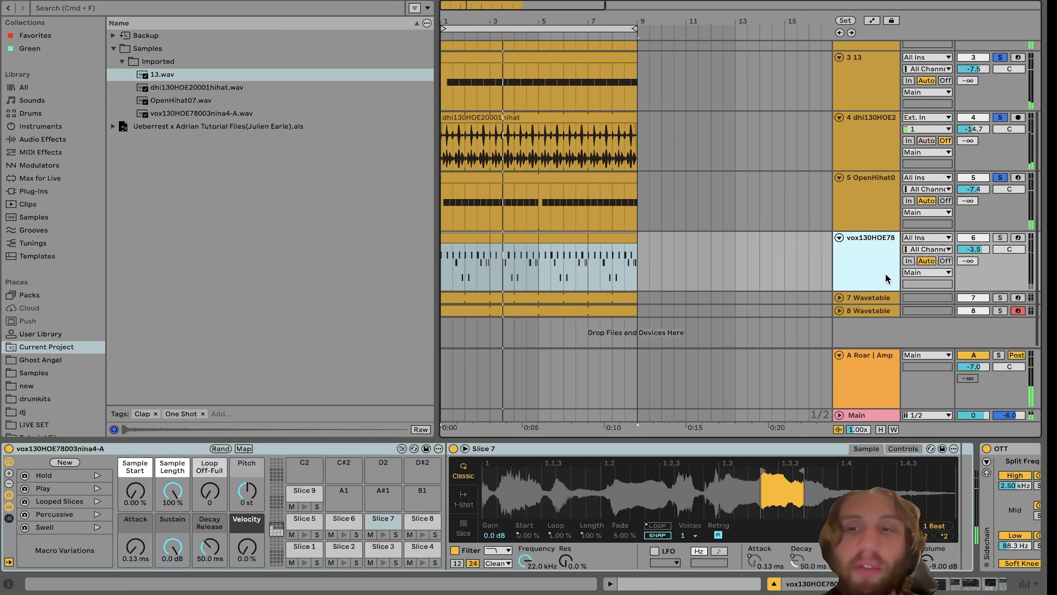
{"action": "left_click", "coordinate": [1003, 239]}
{"action": "key", "text": "space"}
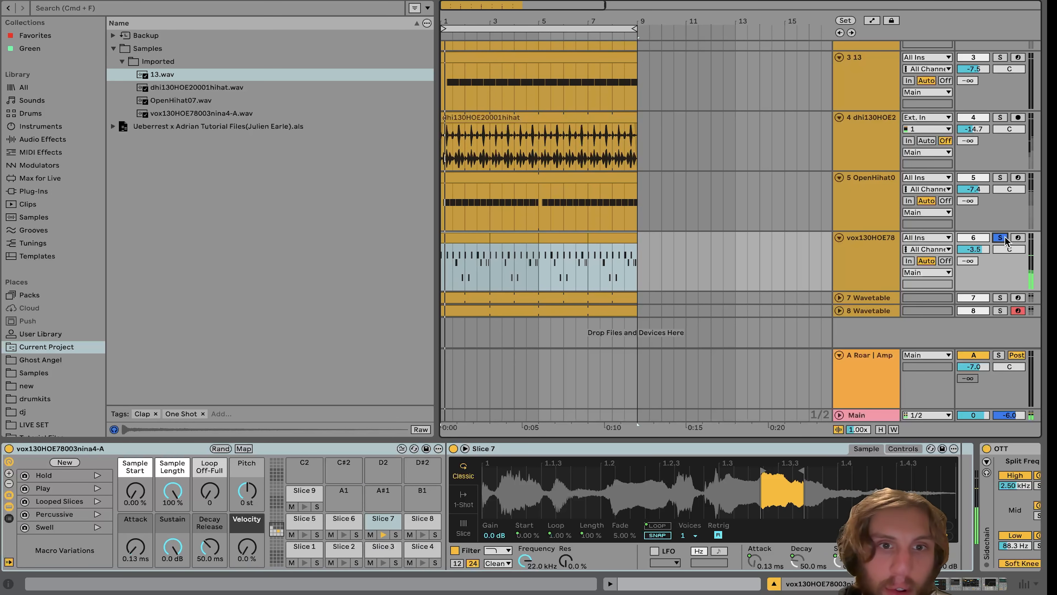
Open the vox track's first MIDI clip to show its slice notes, and preview vox130HOE78003nina4-A.wav among the imported samples.
{"action": "left_click", "coordinate": [471, 238]}
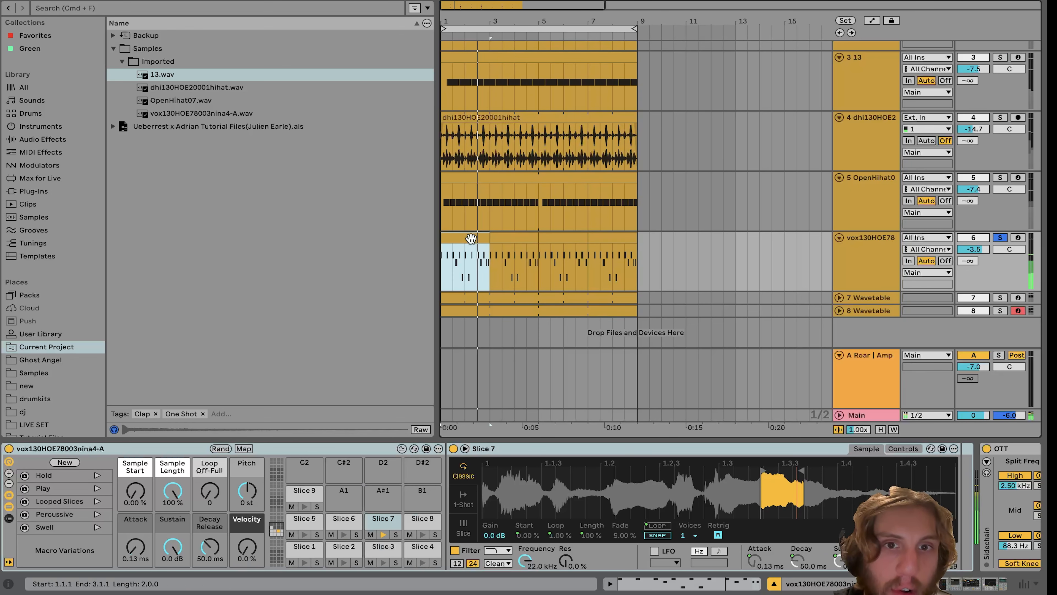
{"action": "double_click", "coordinate": [470, 238]}
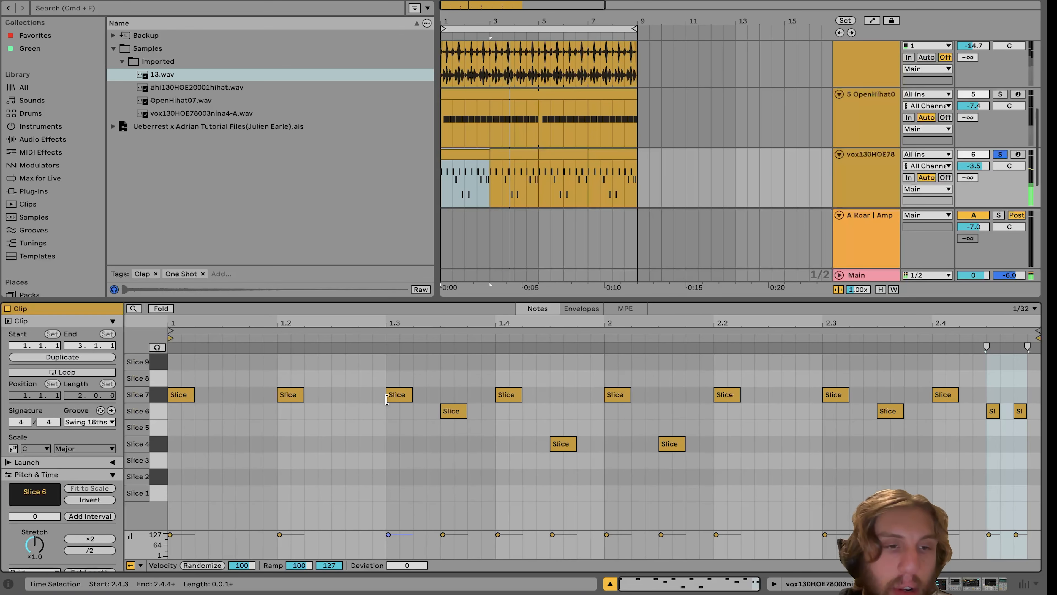
{"action": "left_click", "coordinate": [220, 114]}
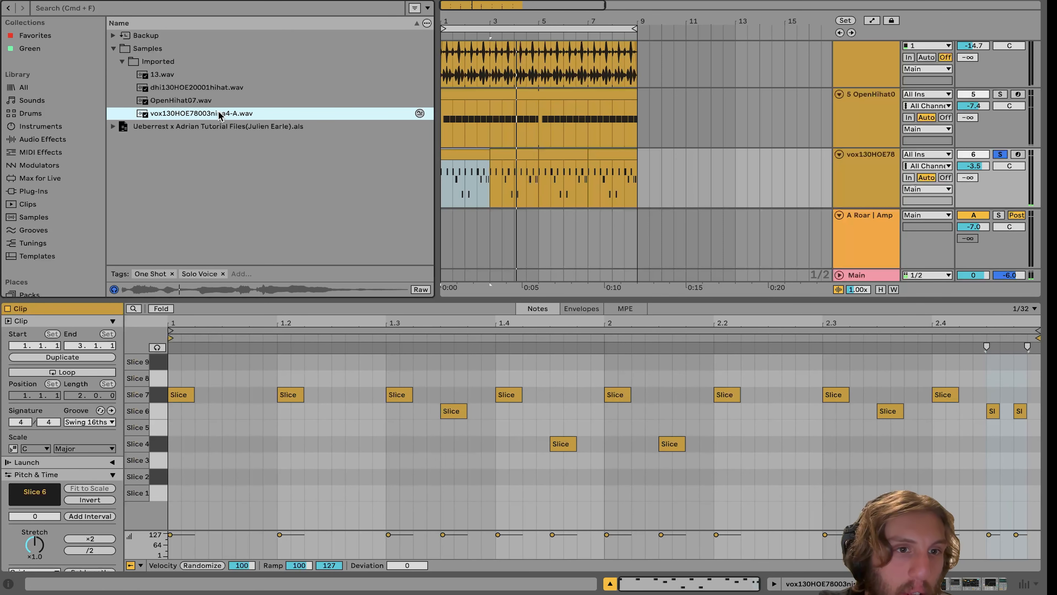
Check the vox rack's sliced sample, then select all Slice 7 notes in the first vox clip and play the track.
{"action": "left_click", "coordinate": [864, 179]}
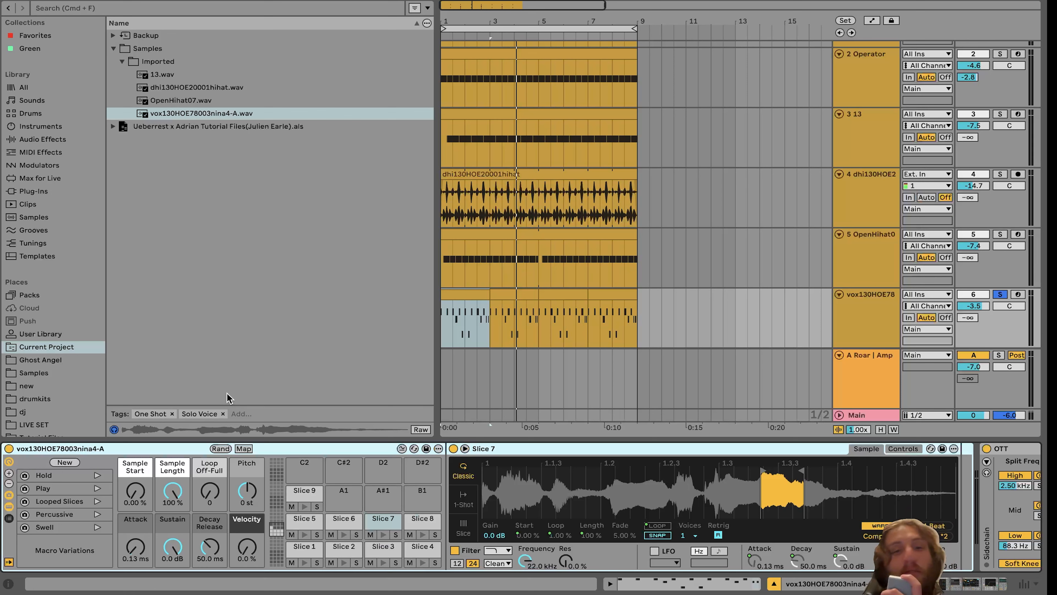
{"action": "left_click", "coordinate": [458, 294]}
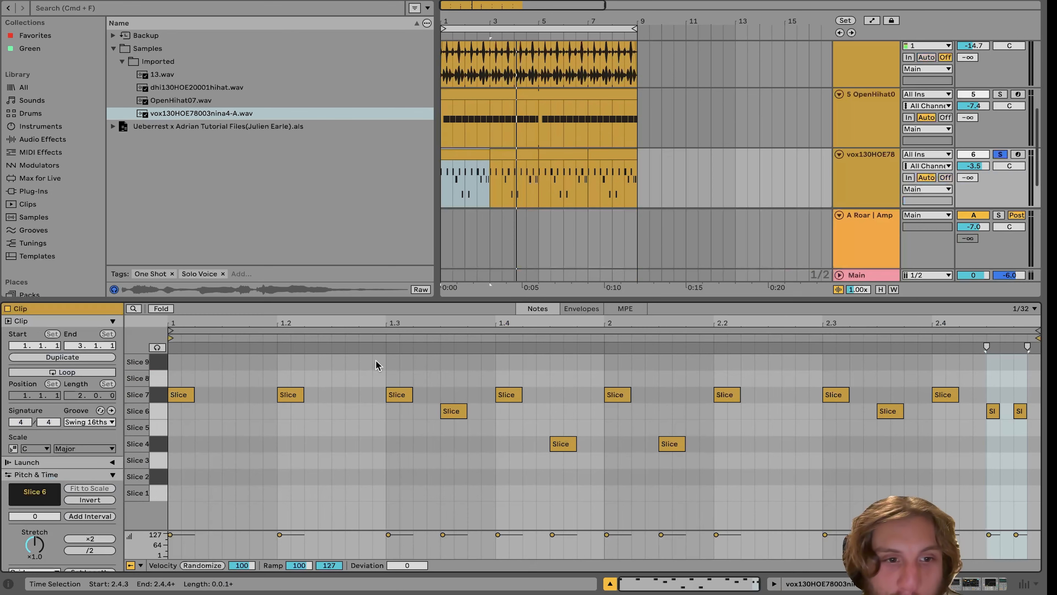
{"action": "left_click", "coordinate": [158, 395]}
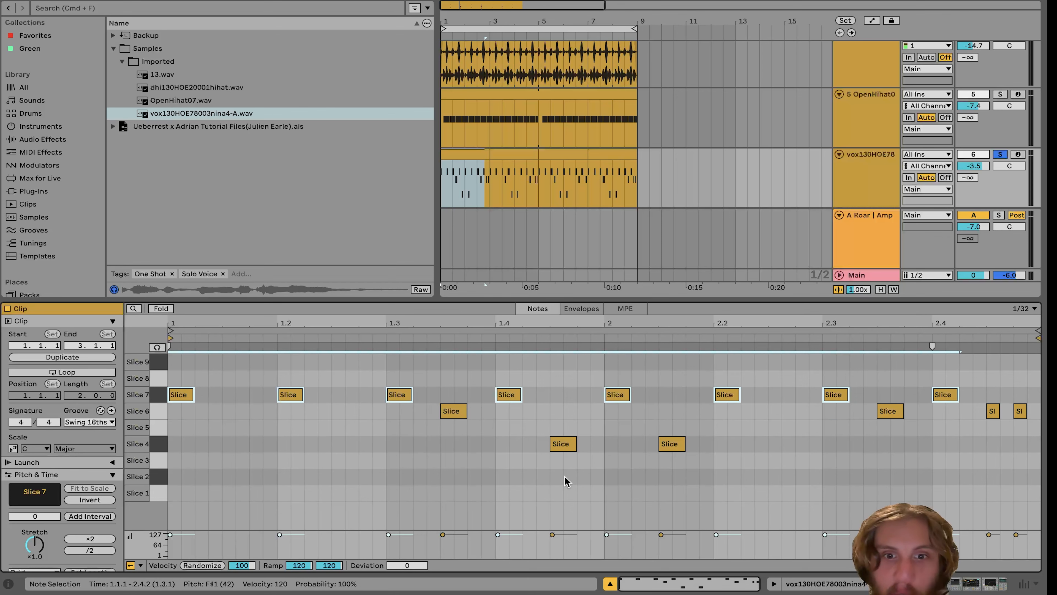
{"action": "key", "text": "space"}
Return to the vox drum rack, view Slice 4's waveform region, and show the slice sampler's envelope controls.
{"action": "double_click", "coordinate": [885, 190]}
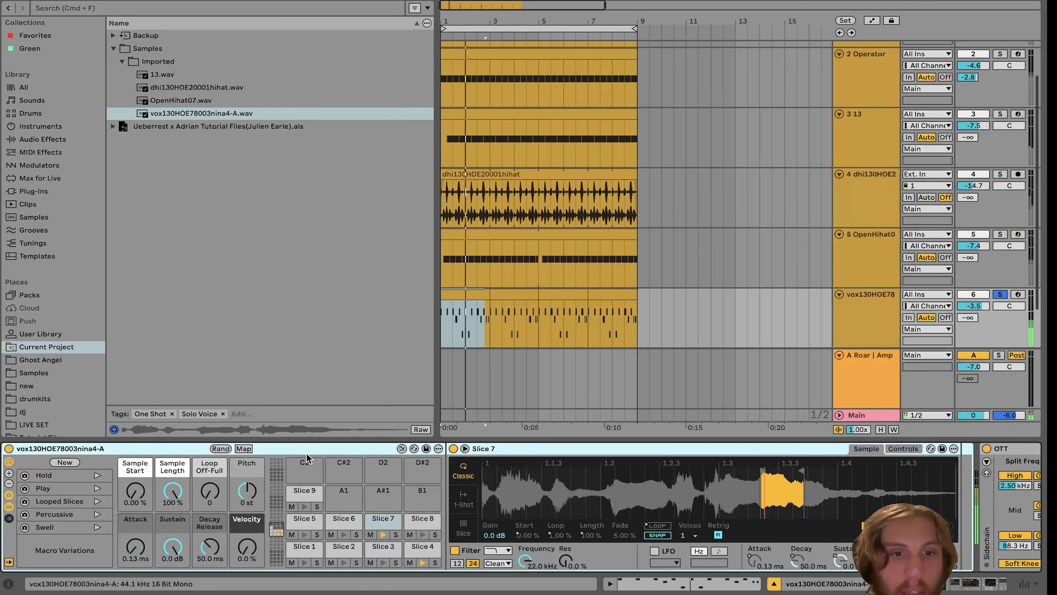
{"action": "left_click", "coordinate": [421, 549]}
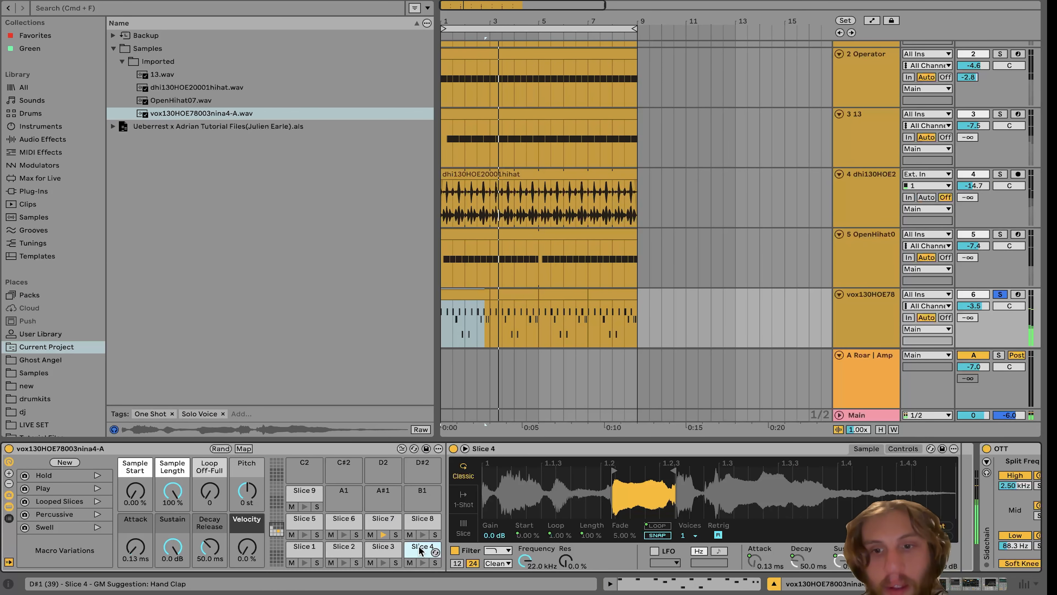
{"action": "left_click", "coordinate": [902, 448]}
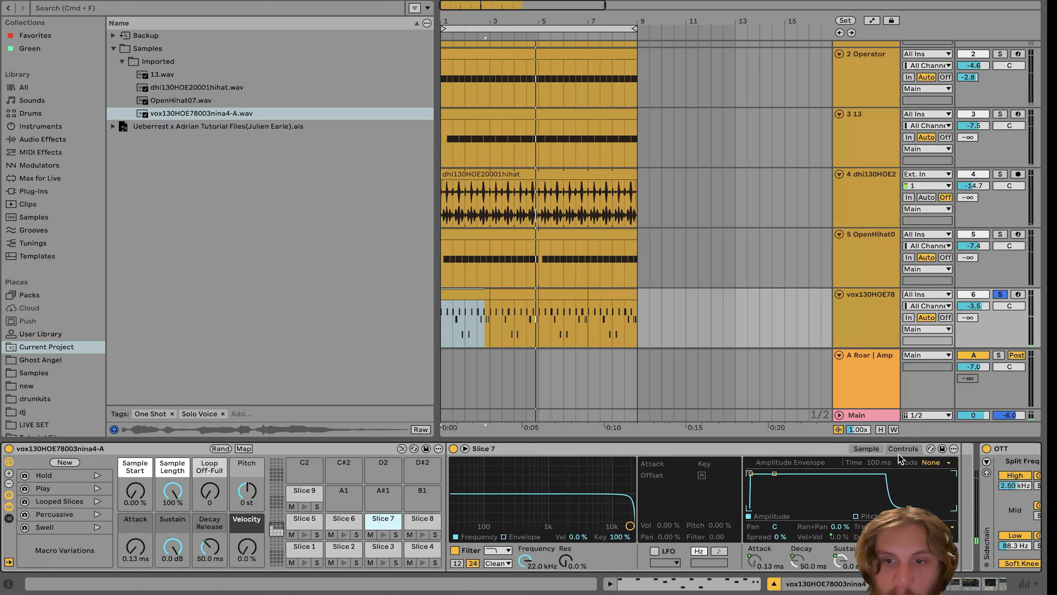
Toggle the vox track's playback and audition Slice 6 and Slice 4 individually in the drum rack.
{"action": "key", "text": "space"}
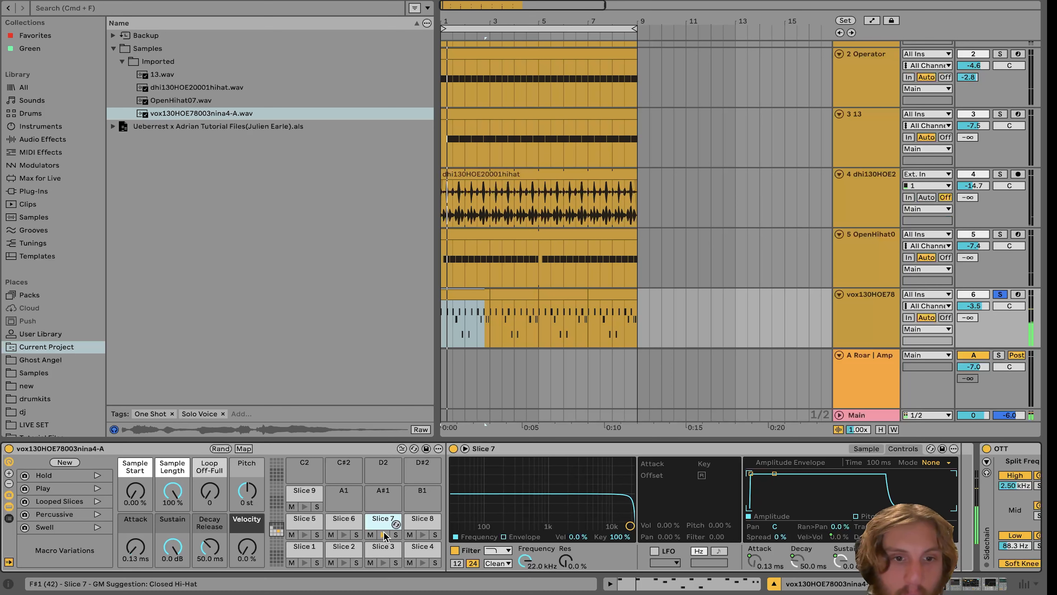
{"action": "left_click", "coordinate": [342, 534]}
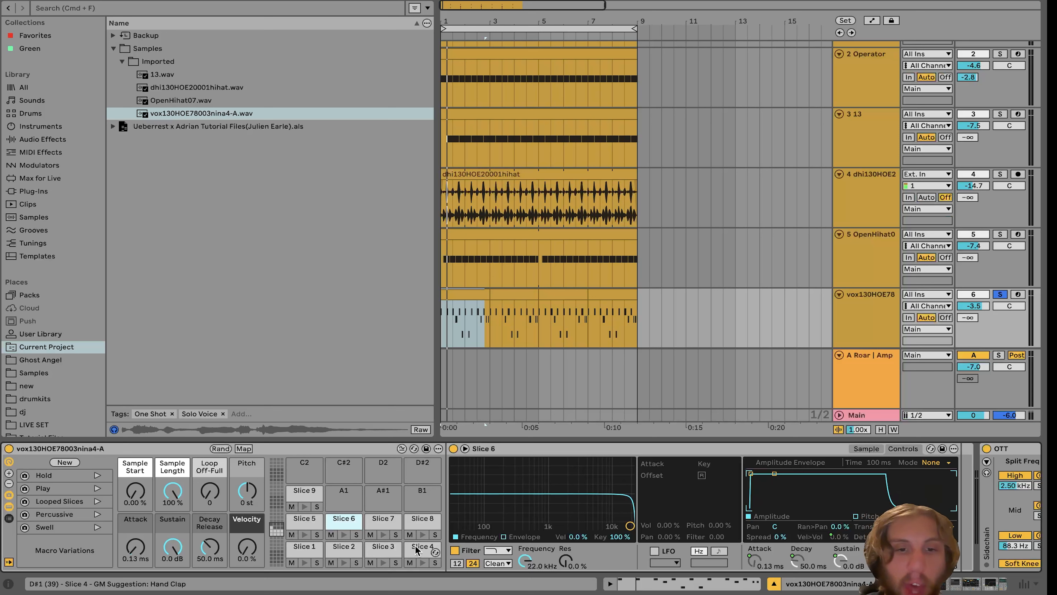
{"action": "left_click", "coordinate": [418, 556]}
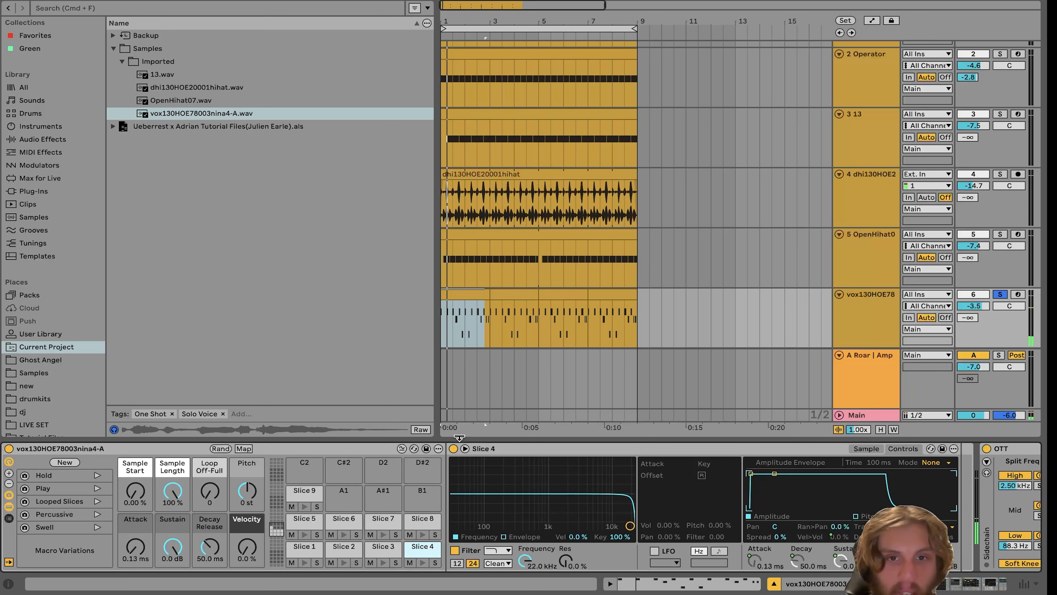
Solo the 2 Operator track alongside the vox track to hear them together.
{"action": "scroll", "coordinate": [887, 303], "scroll_direction": "up", "scroll_amount": 3}
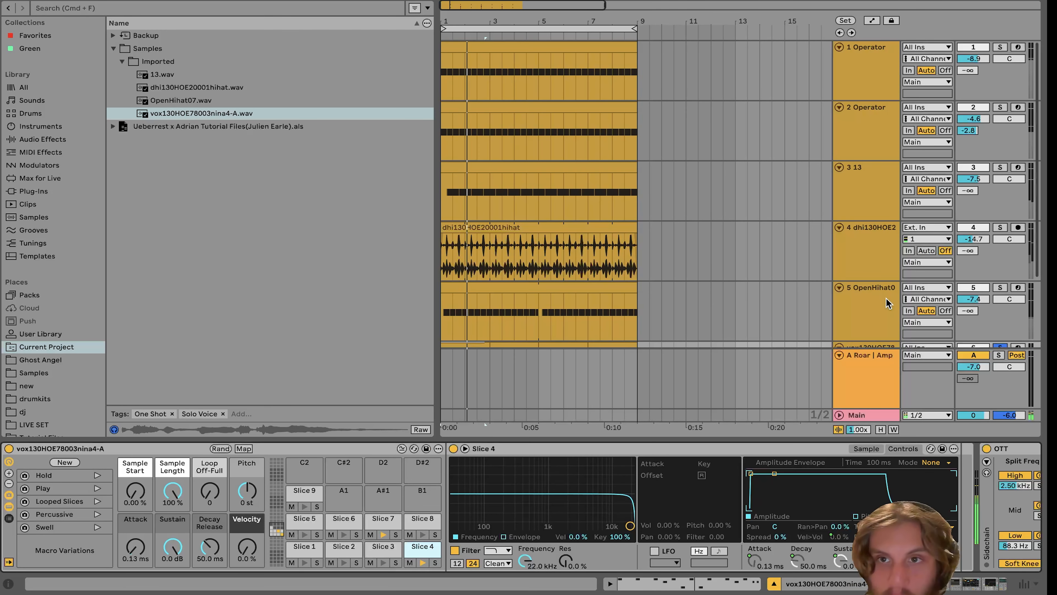
{"action": "left_click", "coordinate": [1000, 107]}
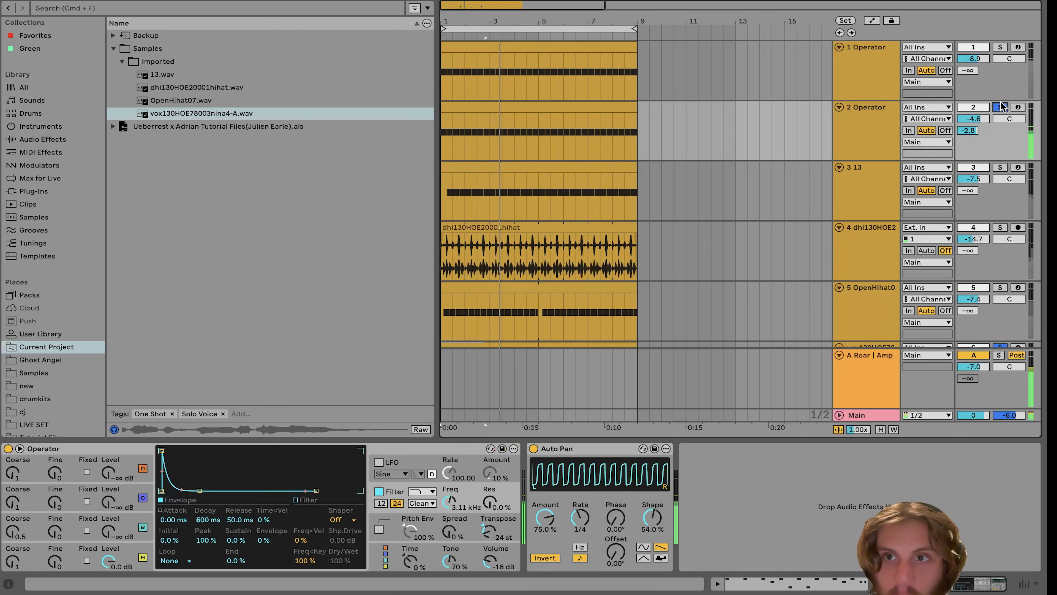
{"action": "scroll", "coordinate": [849, 250], "scroll_direction": "down", "scroll_amount": 3}
Reselect the vox track and open its first MIDI clip to examine the slice note pattern.
{"action": "left_click", "coordinate": [848, 256]}
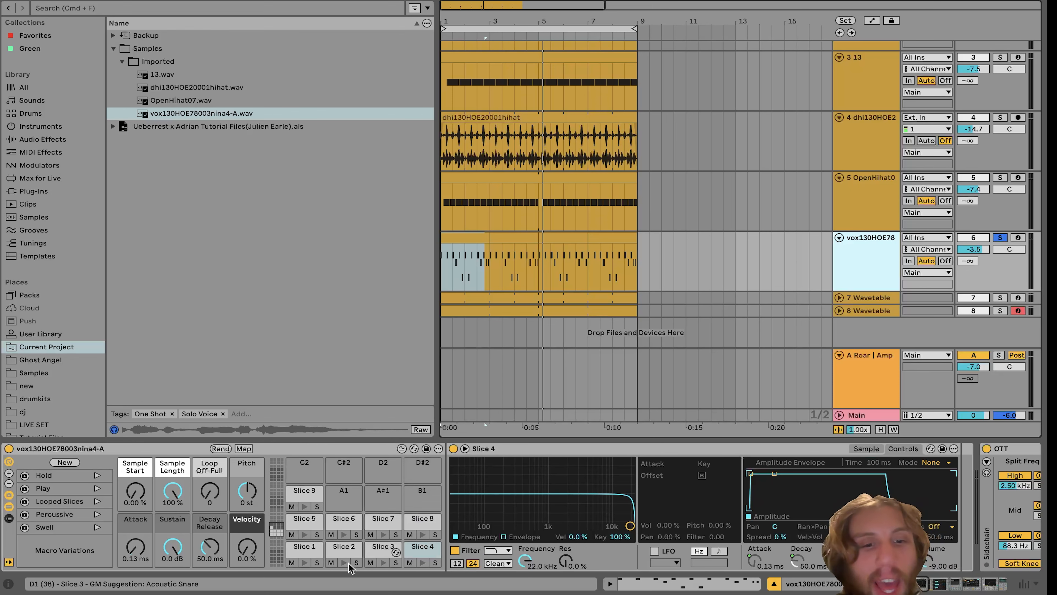
{"action": "left_click", "coordinate": [462, 237]}
{"action": "double_click", "coordinate": [462, 238]}
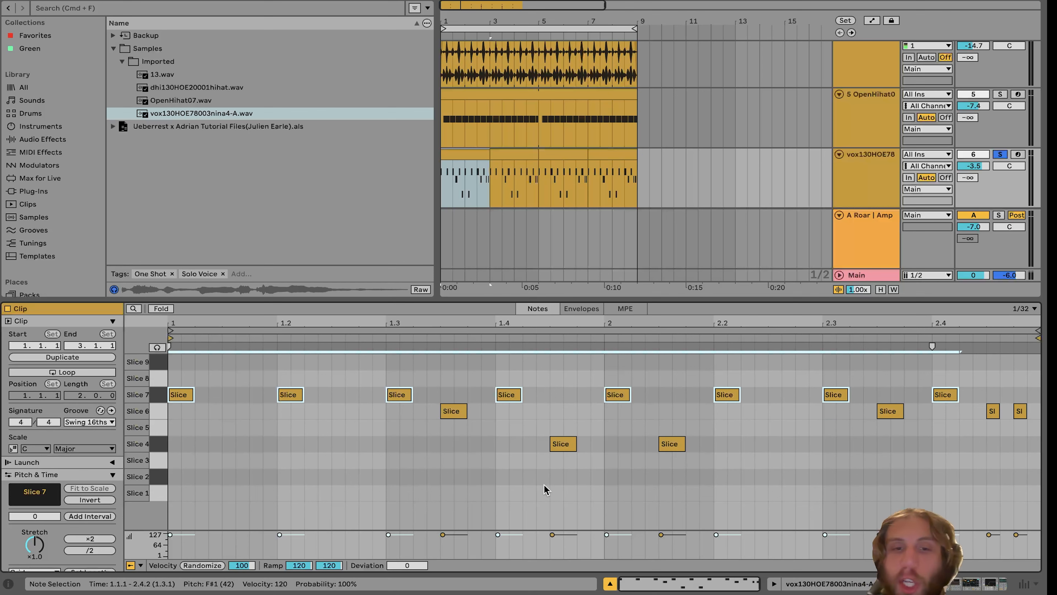
Return to the vox track's devices and show the OTT, Amp and Reverb effects after the drum rack.
{"action": "left_click", "coordinate": [881, 196]}
{"action": "scroll", "coordinate": [802, 278], "scroll_direction": "down", "scroll_amount": 3}
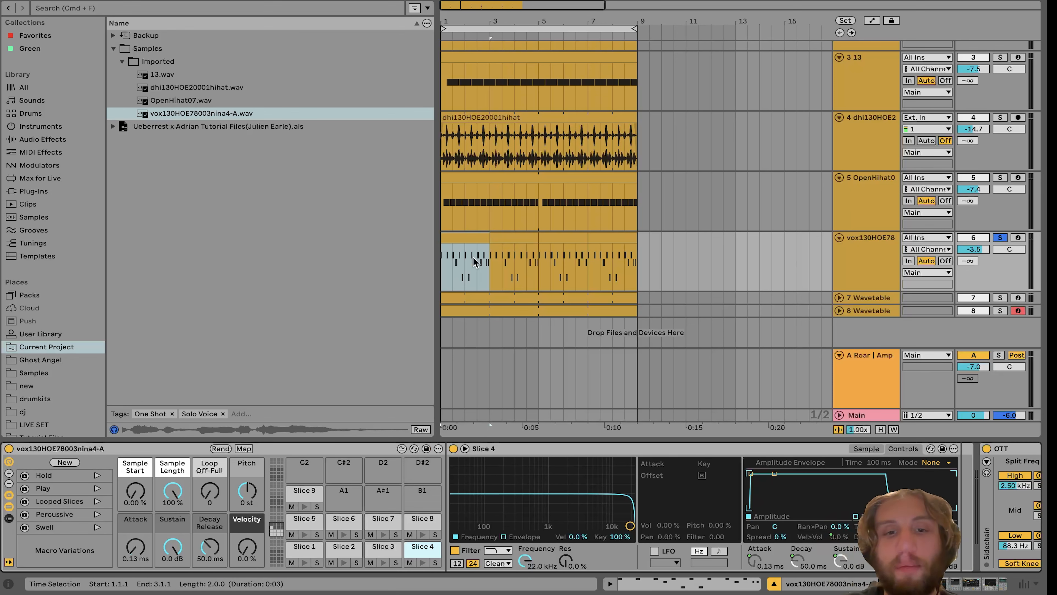
{"action": "scroll", "coordinate": [499, 526], "scroll_direction": "right", "scroll_amount": 10}
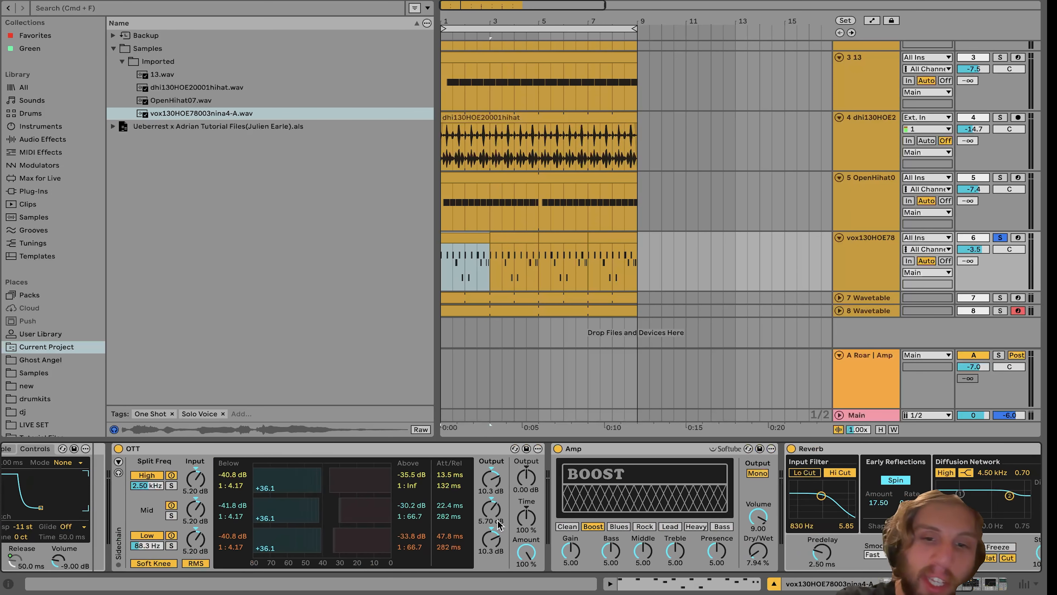
Play the vox track and bypass its OTT, Amp, Reverb, Auto Filter and Auto Pan to hear the dry slices.
{"action": "scroll", "coordinate": [500, 526], "scroll_direction": "right", "scroll_amount": 8}
{"action": "scroll", "coordinate": [845, 491], "scroll_direction": "left", "scroll_amount": 15}
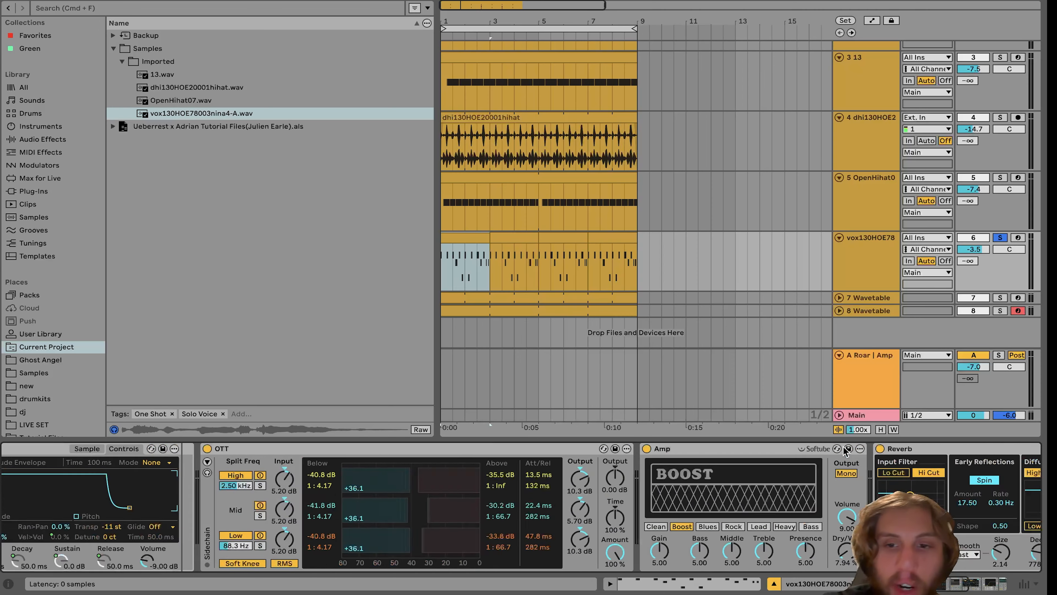
{"action": "left_click", "coordinate": [845, 450]}
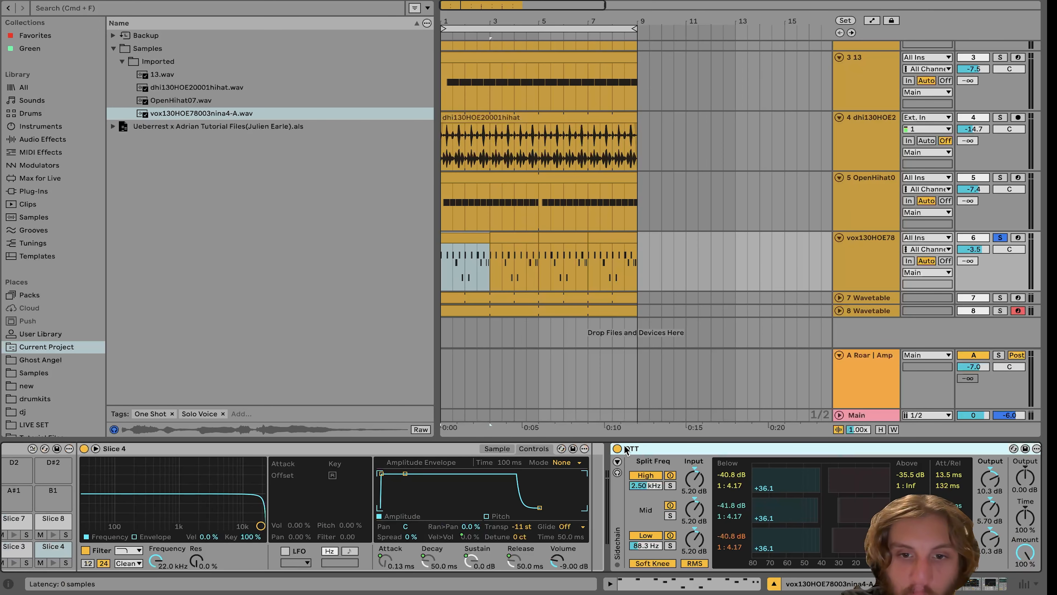
{"action": "left_click", "coordinate": [618, 448]}
{"action": "key", "text": "space"}
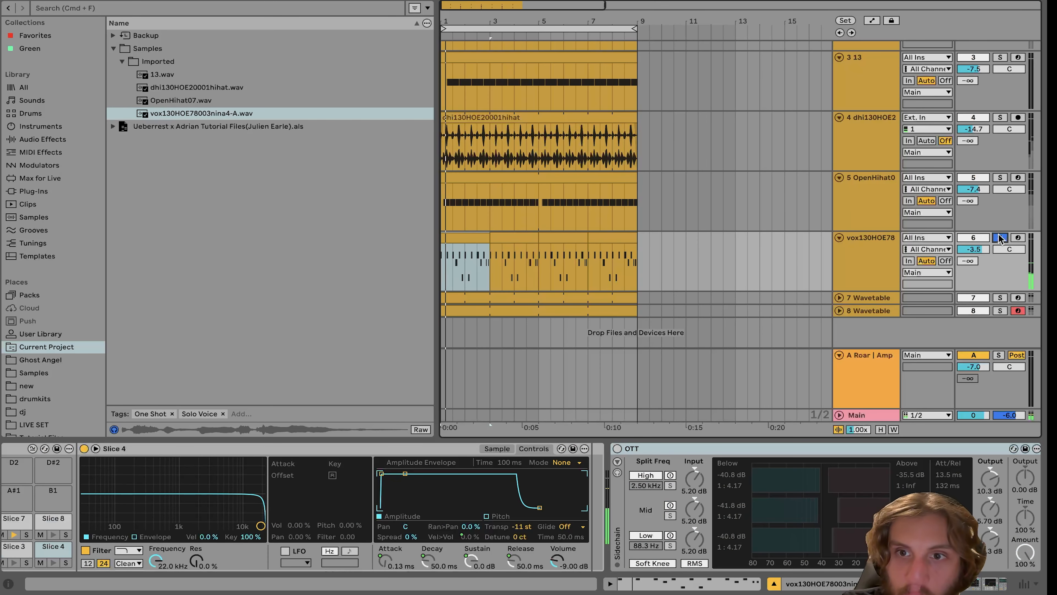
{"action": "left_click", "coordinate": [1000, 237]}
{"action": "scroll", "coordinate": [521, 455], "scroll_direction": "right", "scroll_amount": 8}
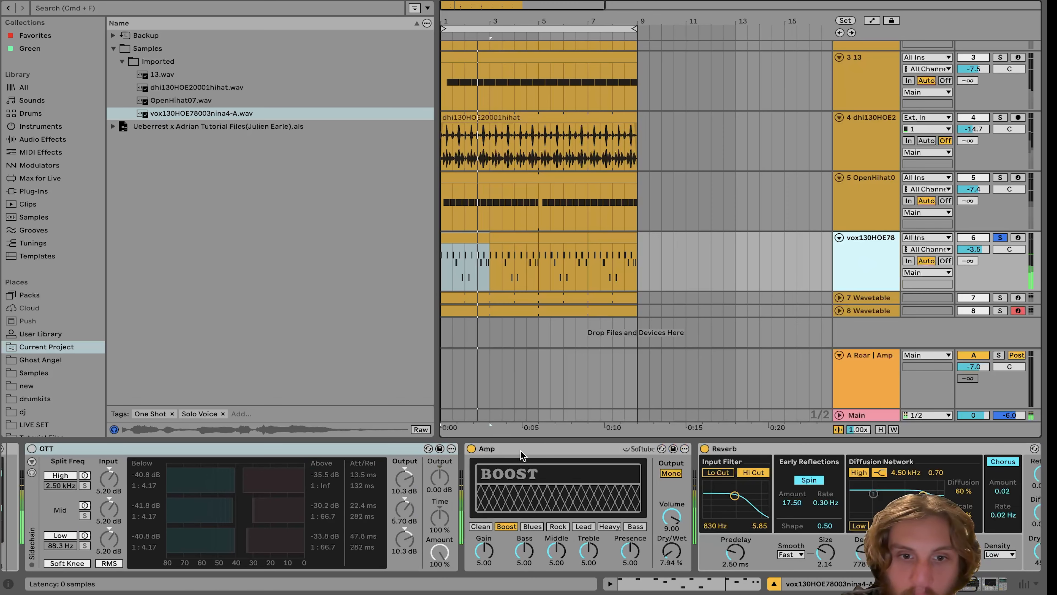
{"action": "scroll", "coordinate": [584, 453], "scroll_direction": "right", "scroll_amount": 10}
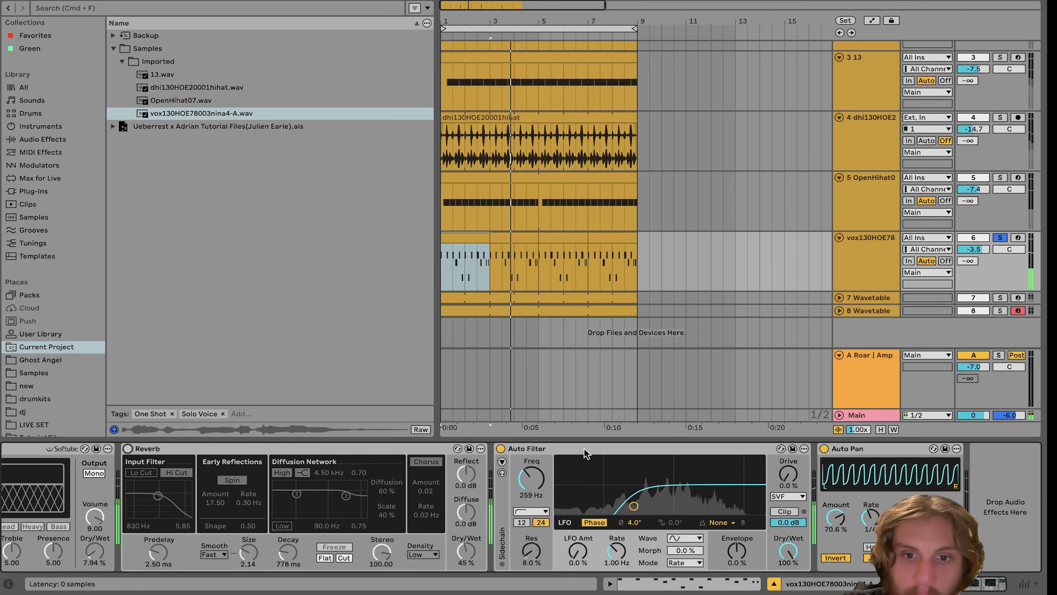
{"action": "scroll", "coordinate": [825, 452], "scroll_direction": "left", "scroll_amount": 8}
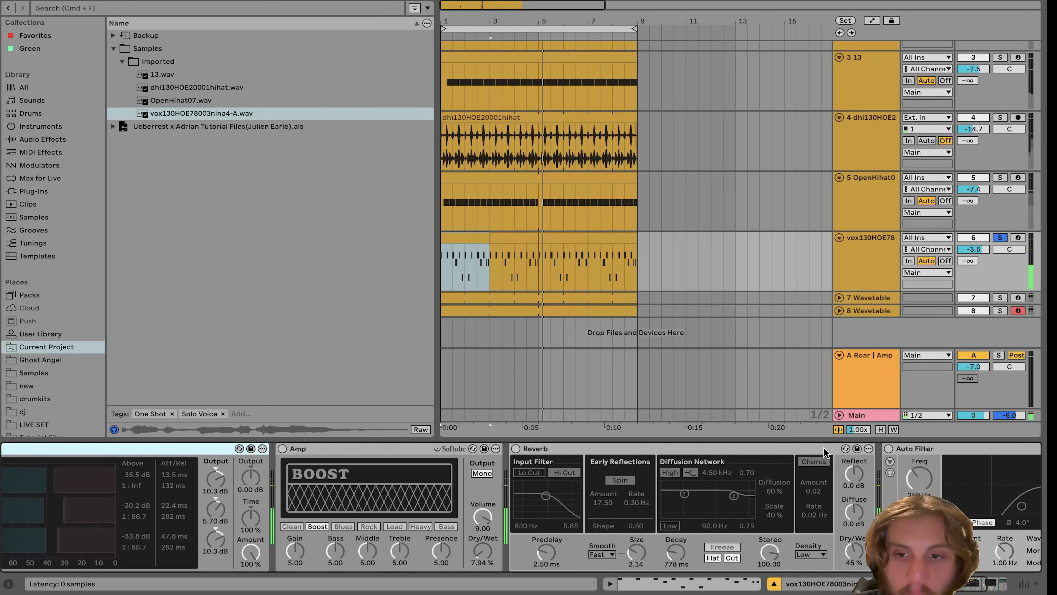
{"action": "scroll", "coordinate": [615, 449], "scroll_direction": "left", "scroll_amount": 8}
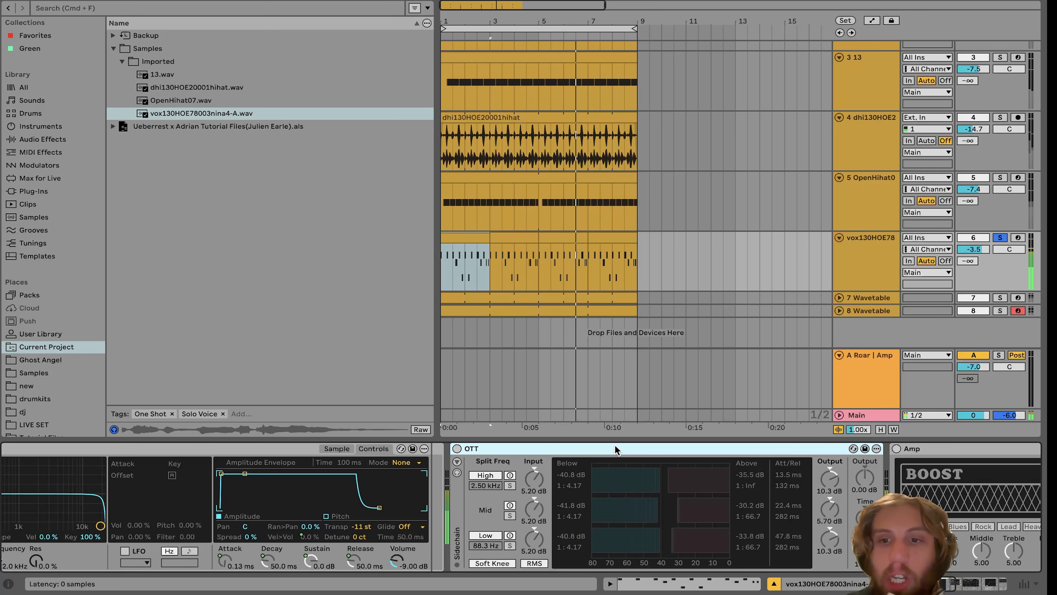
Turn the vox track's OTT back on and find Multiband Dynamics in the library of audio effects.
{"action": "left_click", "coordinate": [457, 449]}
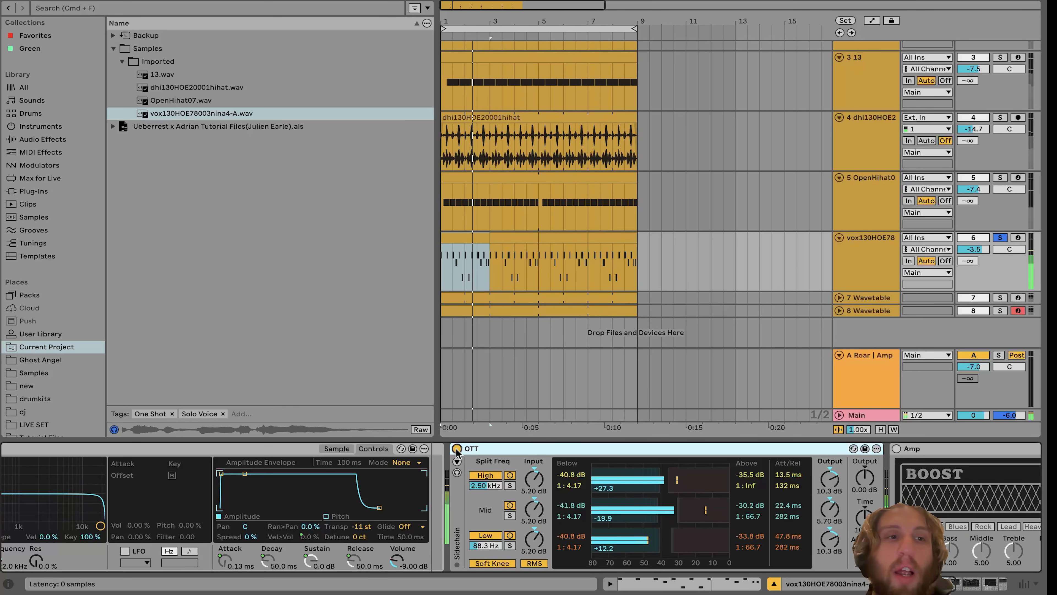
{"action": "left_click", "coordinate": [48, 140]}
{"action": "scroll", "coordinate": [187, 291], "scroll_direction": "down", "scroll_amount": 8}
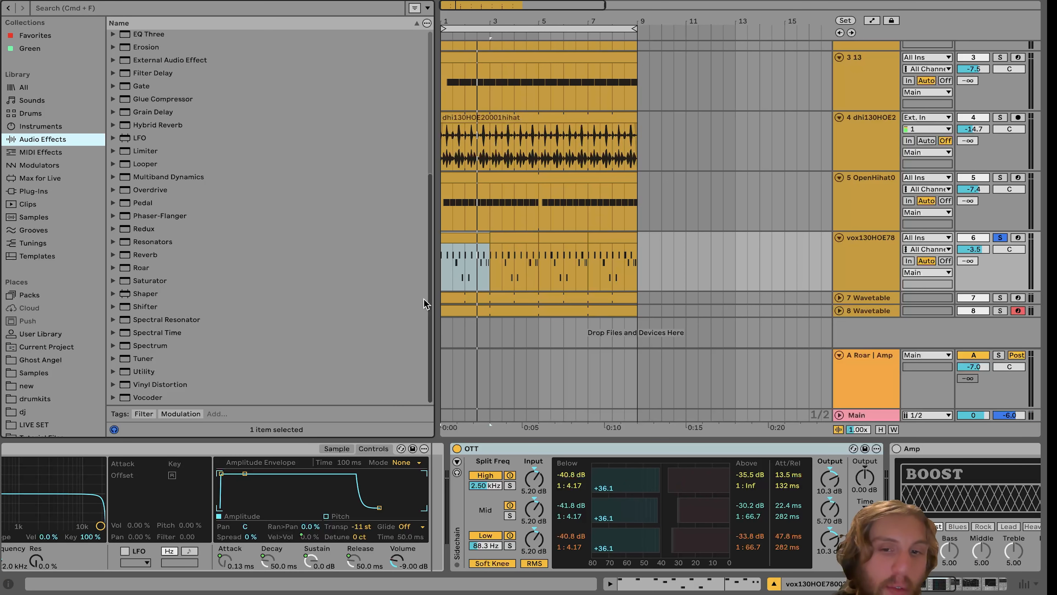
Turn the vox track's Amp back on and point out its Boost type and Dry/Wet amount.
{"action": "scroll", "coordinate": [674, 499], "scroll_direction": "right", "scroll_amount": 5}
{"action": "scroll", "coordinate": [699, 500], "scroll_direction": "right", "scroll_amount": 3}
{"action": "scroll", "coordinate": [715, 456], "scroll_direction": "right", "scroll_amount": 3}
{"action": "left_click", "coordinate": [711, 457]}
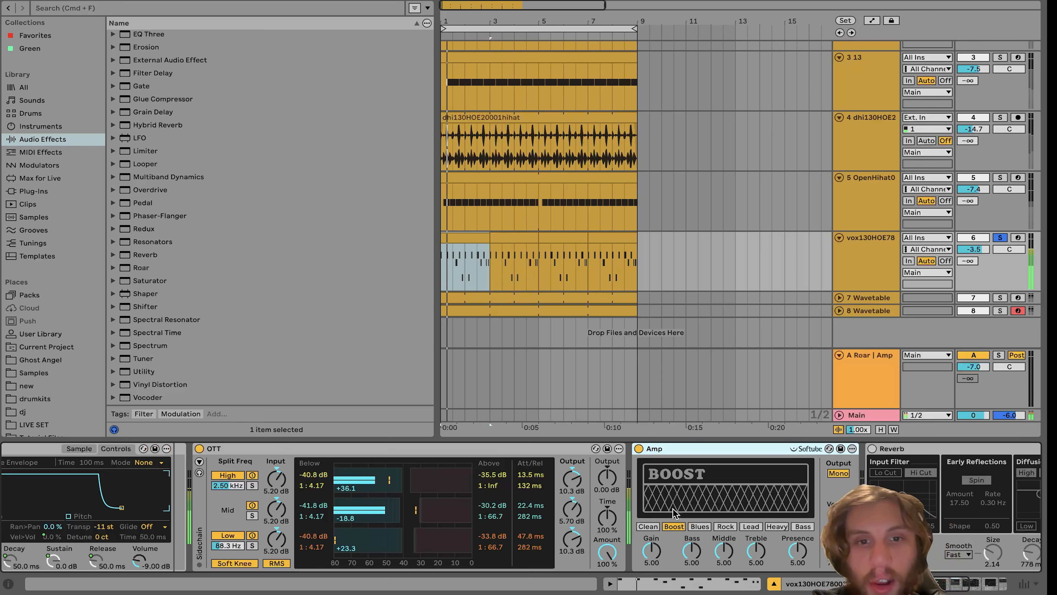
{"action": "scroll", "coordinate": [638, 449], "scroll_direction": "right", "scroll_amount": 3}
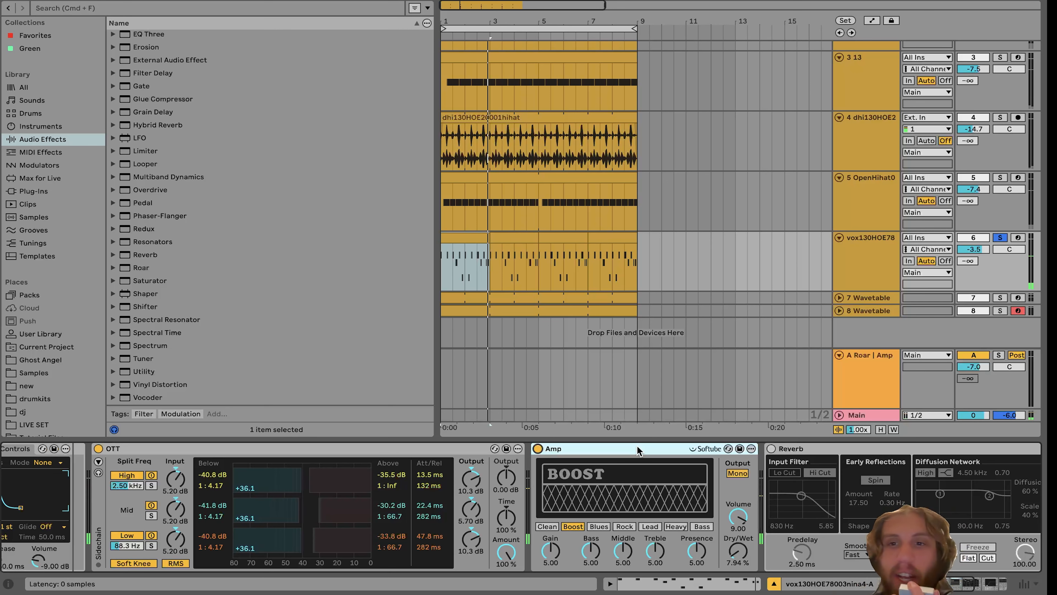
{"action": "scroll", "coordinate": [638, 451], "scroll_direction": "right", "scroll_amount": 5}
{"action": "left_click_drag", "start_coordinate": [489, 560], "coordinate": [509, 563]}
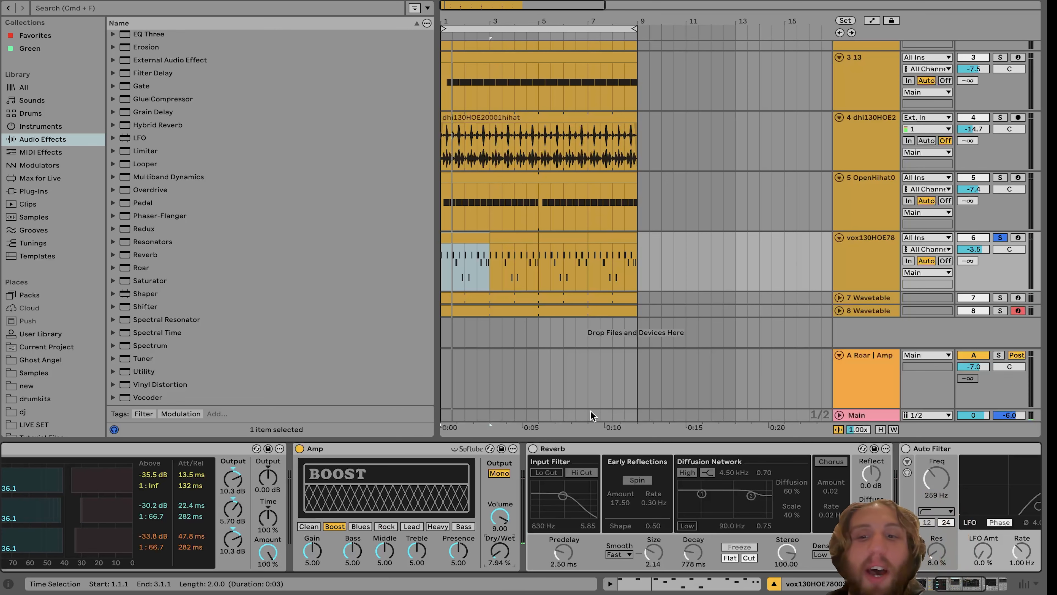
Turn the vox track's Reverb back on, undo the trial changes to its settings and audition the result.
{"action": "left_click", "coordinate": [533, 448]}
{"action": "scroll", "coordinate": [532, 454], "scroll_direction": "right", "scroll_amount": 10}
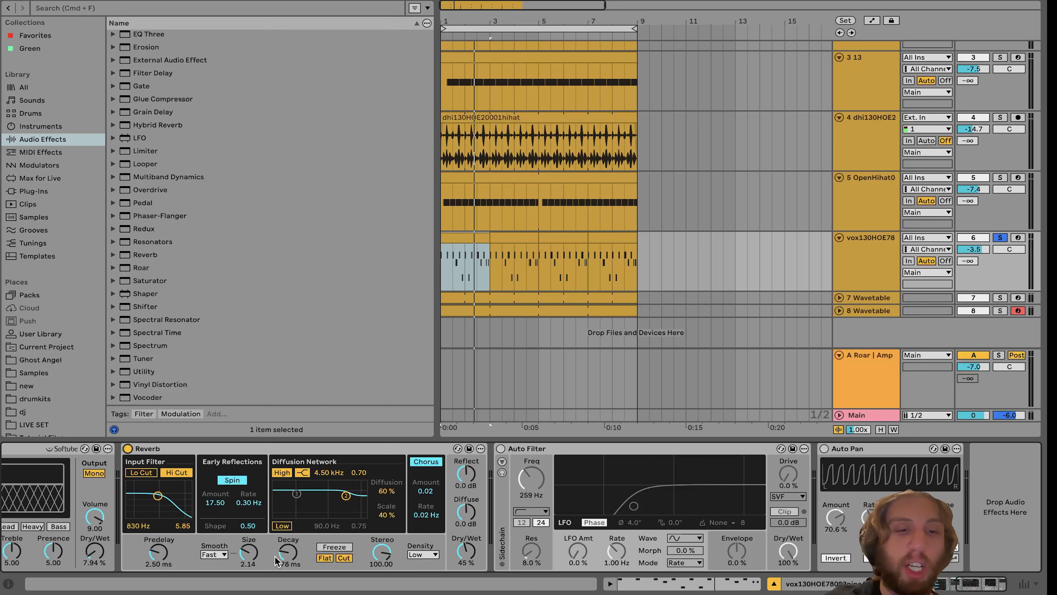
{"action": "key", "text": "super+z"}
{"action": "key", "text": "super+z"}
{"action": "key", "text": "space"}
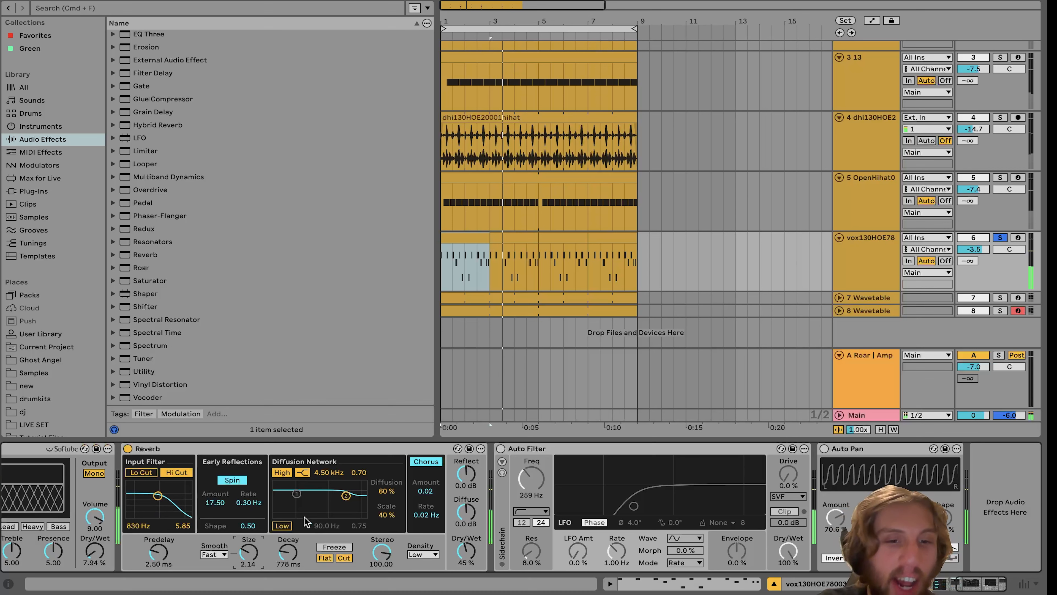
Turn the vox track's Auto Filter and Auto Pan back on while it plays.
{"action": "left_click", "coordinate": [522, 452]}
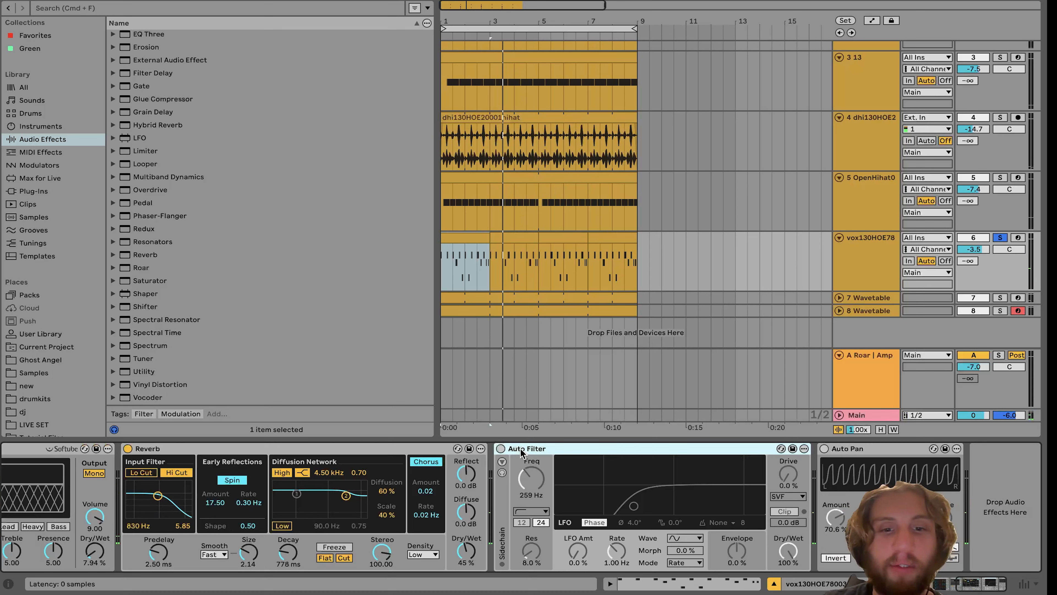
{"action": "left_click", "coordinate": [500, 448]}
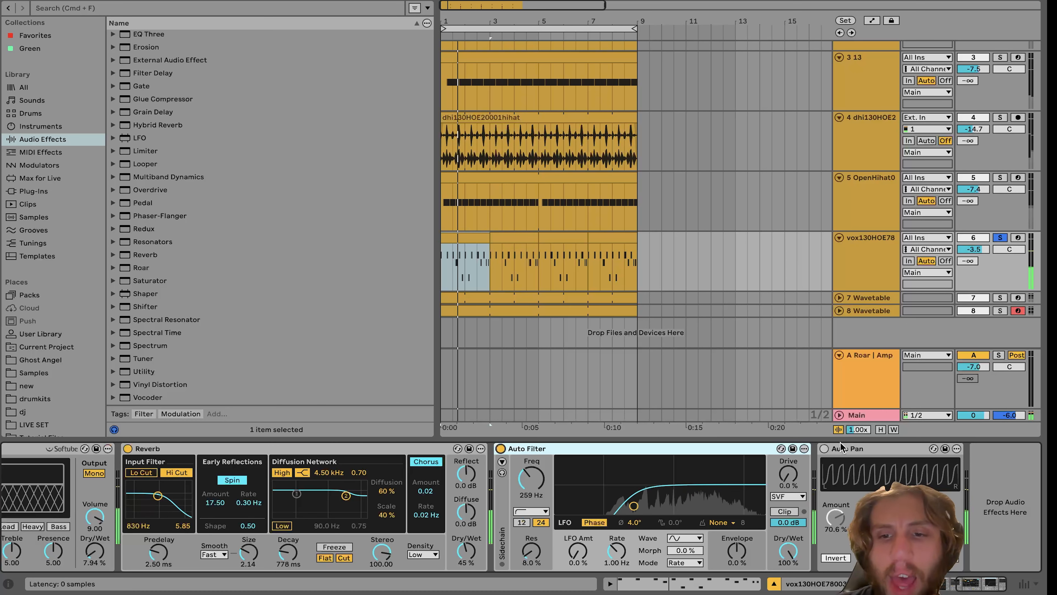
{"action": "scroll", "coordinate": [827, 453], "scroll_direction": "left", "scroll_amount": 1}
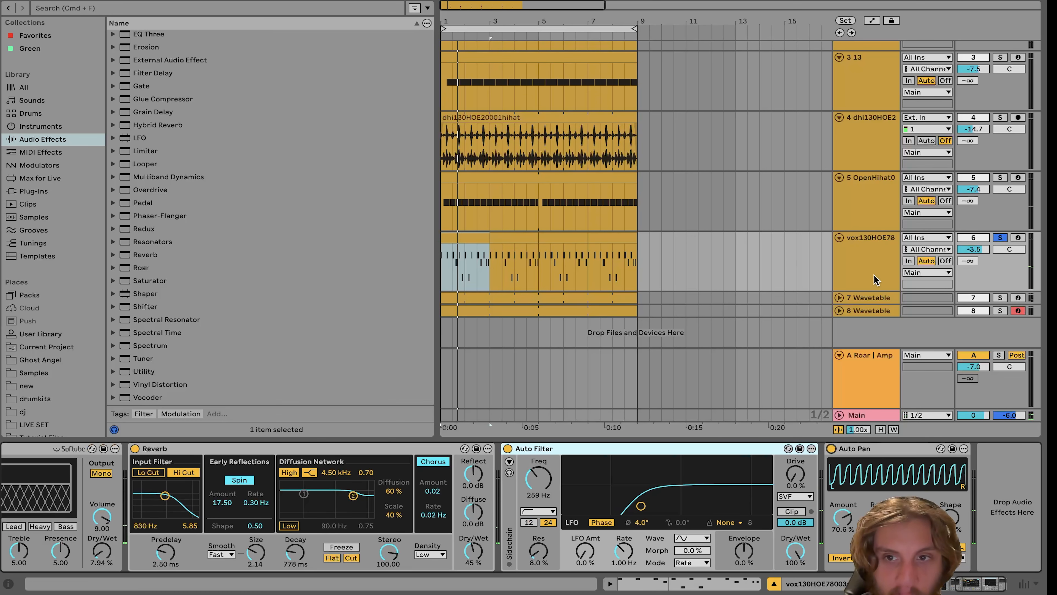
Unfold and solo the 7 Wavetable track, and select and play its clips from bar 1 to bar 9.
{"action": "left_click", "coordinate": [835, 299]}
{"action": "left_click", "coordinate": [839, 298]}
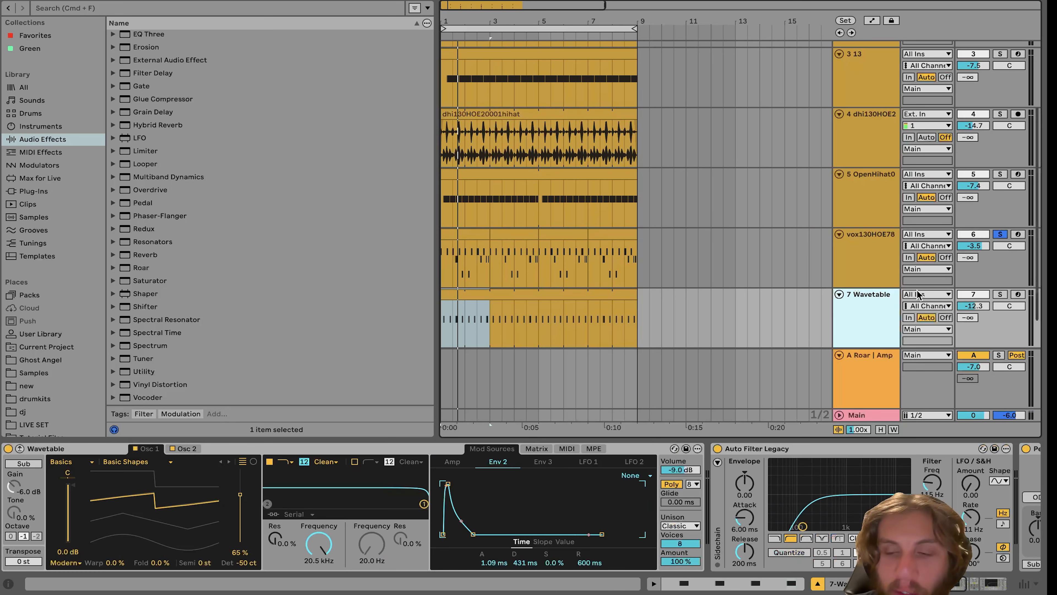
{"action": "left_click", "coordinate": [1000, 294]}
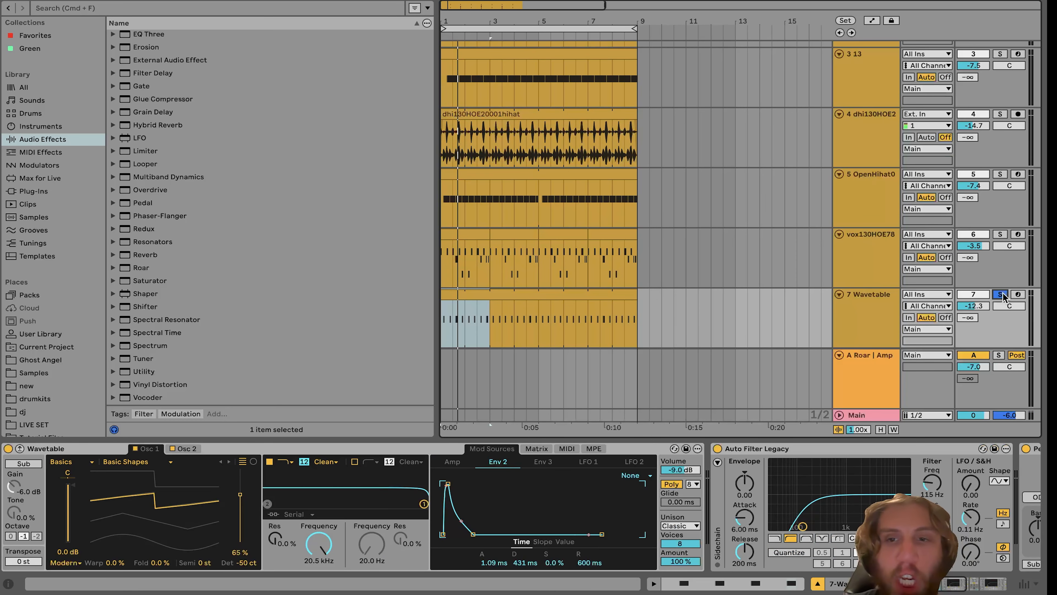
{"action": "double_click", "coordinate": [625, 304]}
{"action": "scroll", "coordinate": [380, 479], "scroll_direction": "down", "scroll_amount": 3}
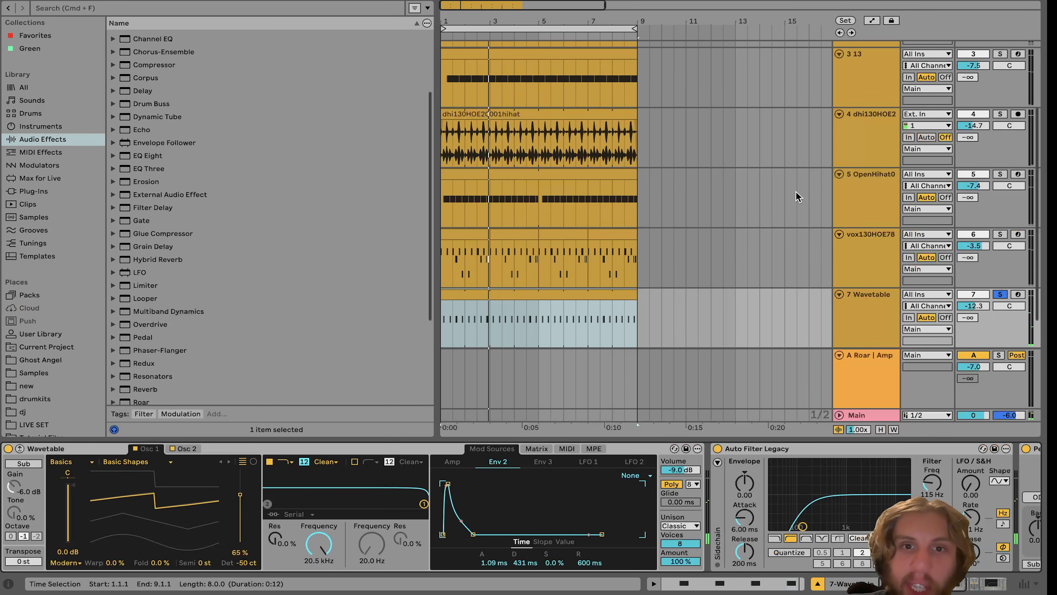
{"action": "scroll", "coordinate": [796, 191], "scroll_direction": "down", "scroll_amount": 5}
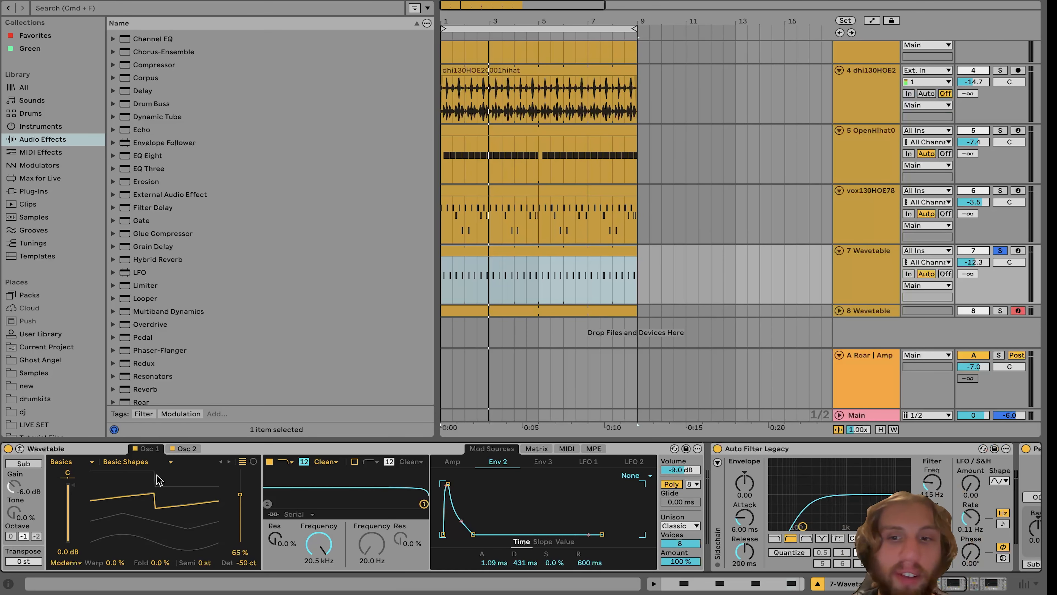
Bypass the Pedal and both Auto Filter Legacy devices on the 7 Wavetable track to hear the dry synth.
{"action": "scroll", "coordinate": [160, 478], "scroll_direction": "right", "scroll_amount": 10}
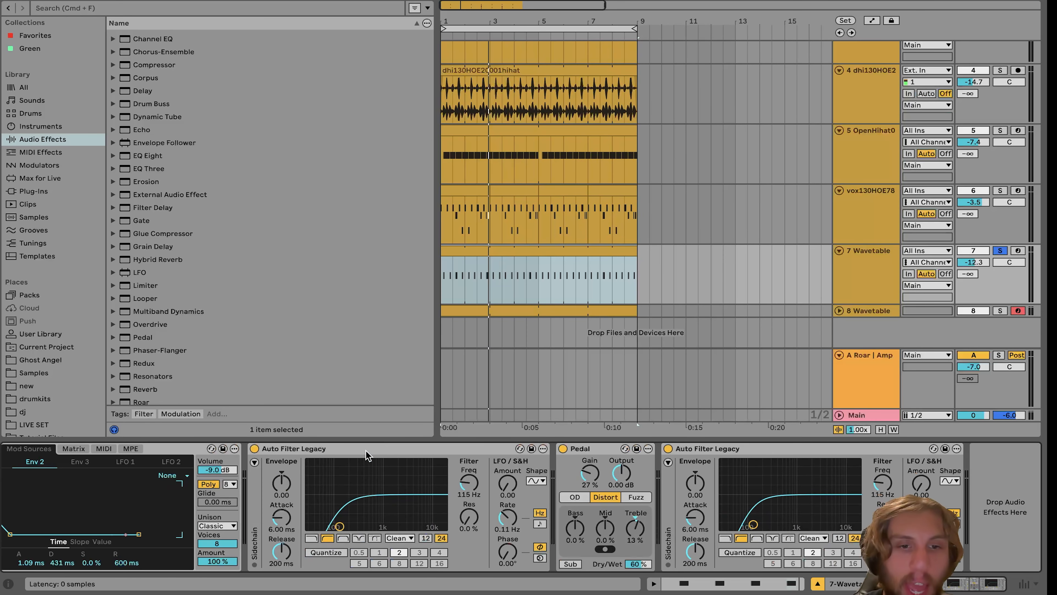
{"action": "scroll", "coordinate": [365, 454], "scroll_direction": "left", "scroll_amount": 10}
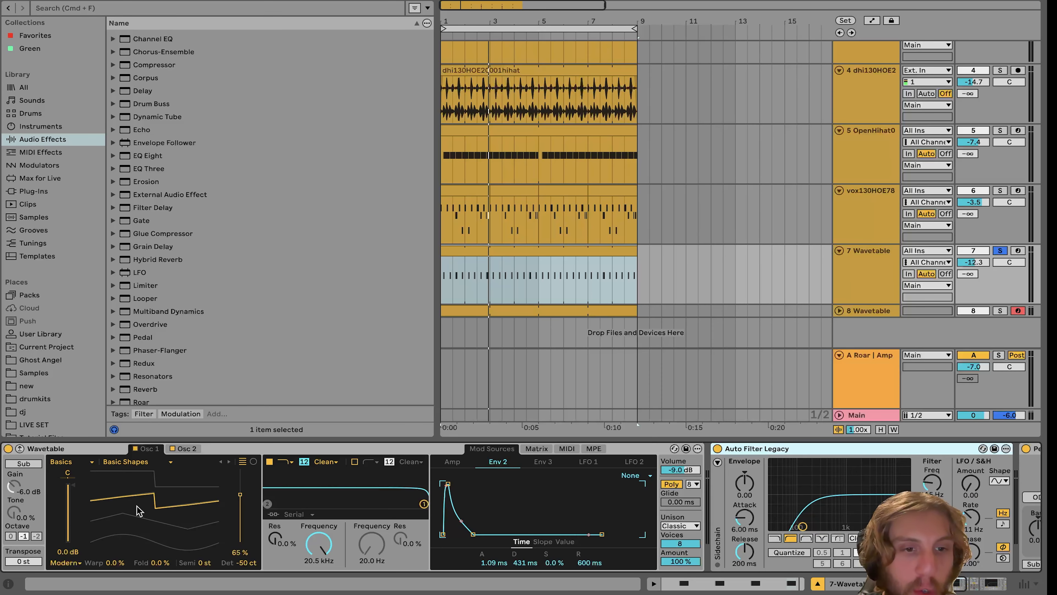
{"action": "scroll", "coordinate": [397, 507], "scroll_direction": "right", "scroll_amount": 3}
{"action": "scroll", "coordinate": [395, 507], "scroll_direction": "right", "scroll_amount": 10}
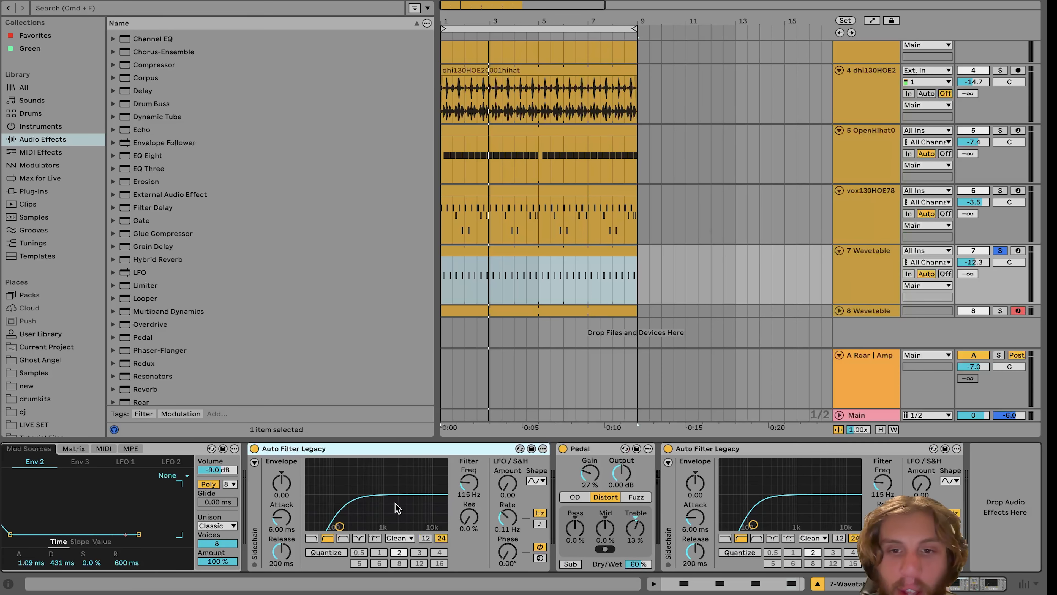
{"action": "left_click", "coordinate": [685, 448], "text": "shift"}
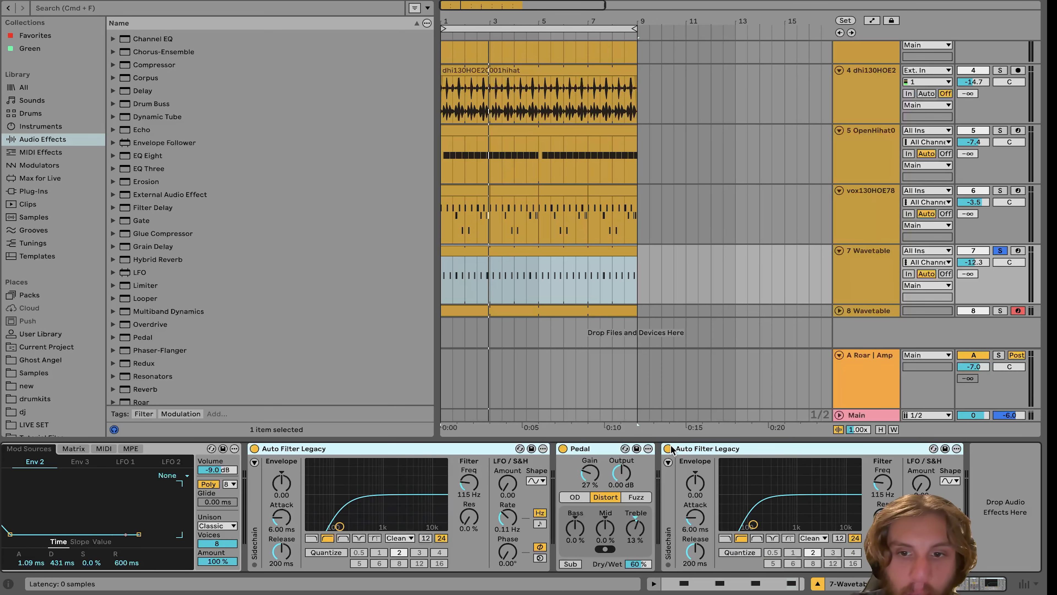
{"action": "scroll", "coordinate": [671, 448], "scroll_direction": "left", "scroll_amount": 10}
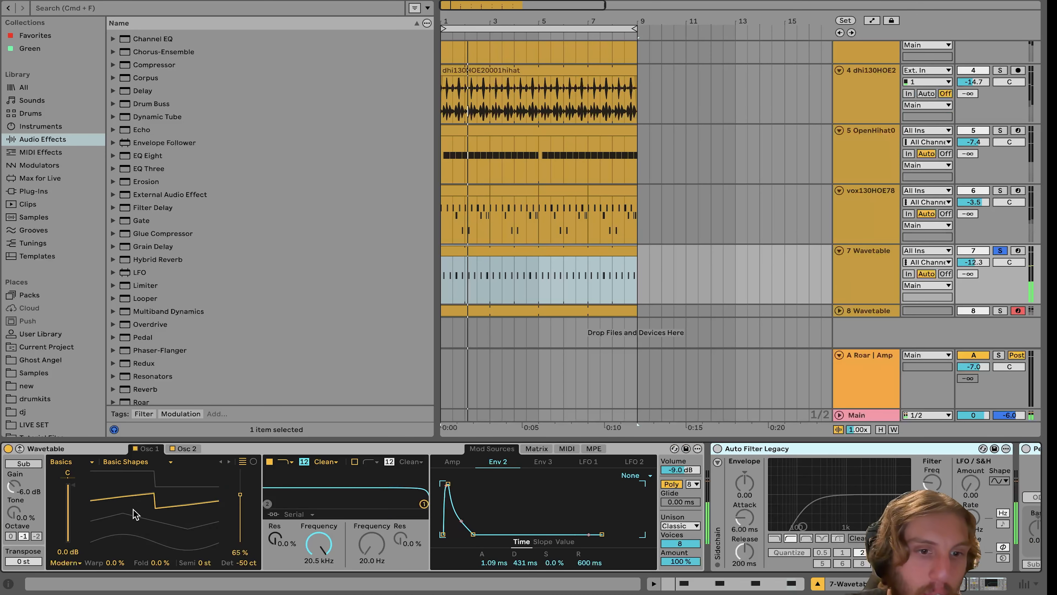
Compare the wavetable position and detune settings of Osc 2 and Osc 1 in the Wavetable synth.
{"action": "left_click", "coordinate": [186, 448]}
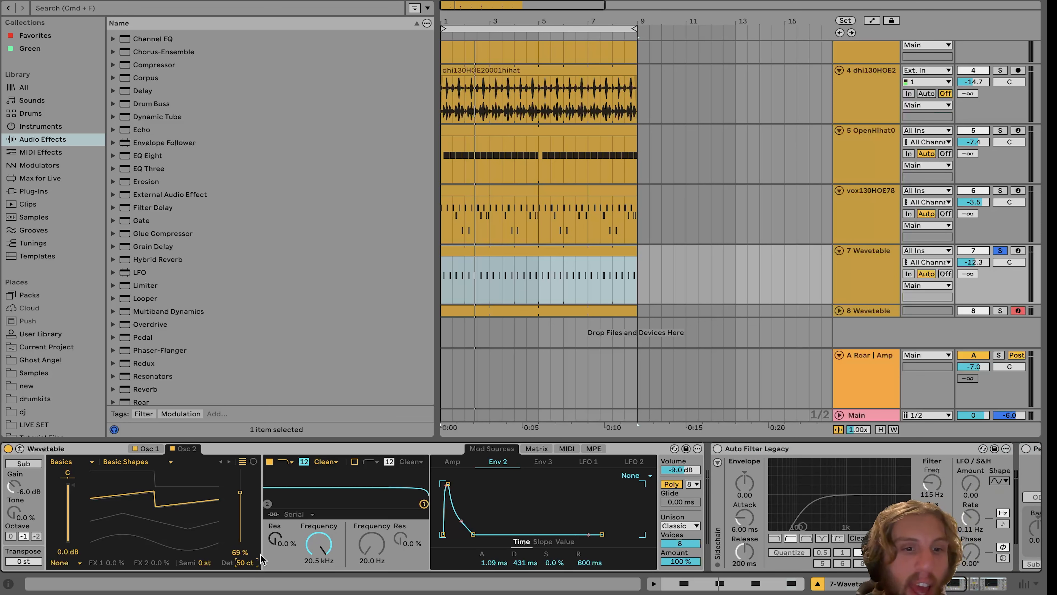
{"action": "left_click", "coordinate": [162, 470]}
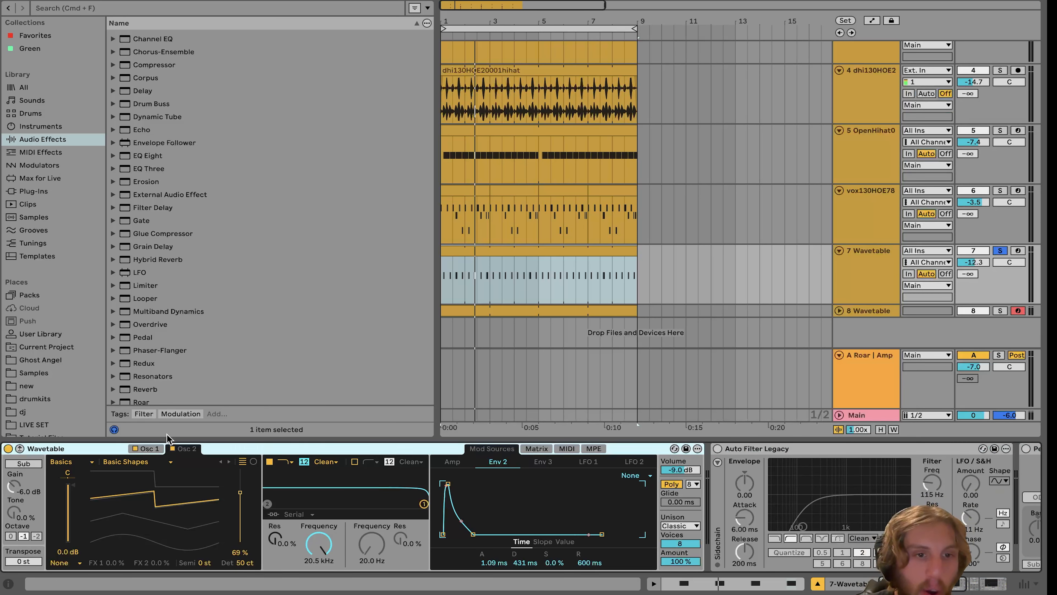
{"action": "left_click", "coordinate": [148, 448]}
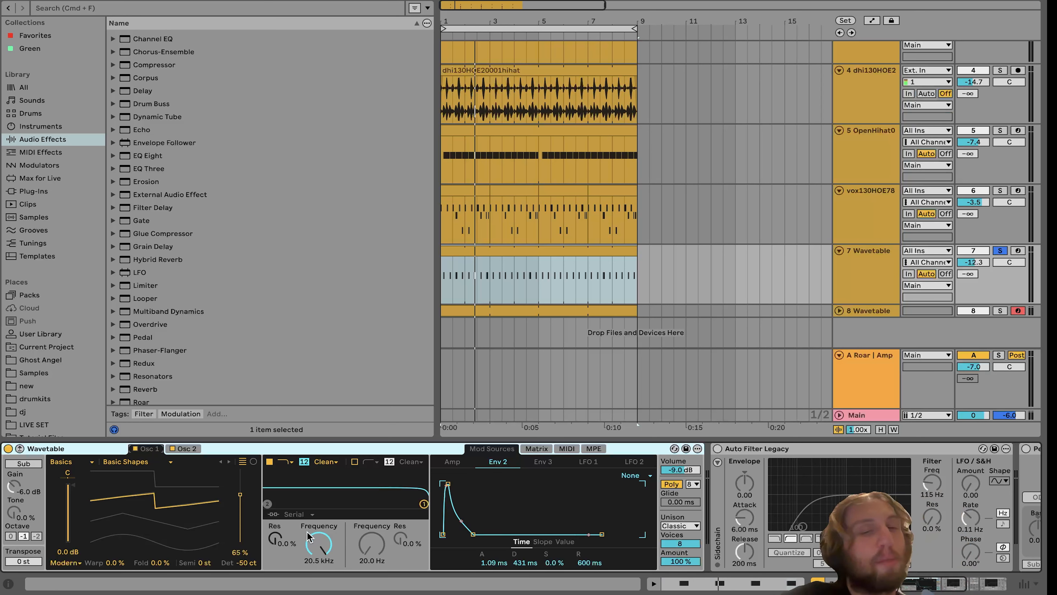
Reset the detune of Osc 1 and Osc 2 to 0 ct and play the Wavetable part.
{"action": "left_click", "coordinate": [243, 554]}
{"action": "left_click", "coordinate": [185, 448]}
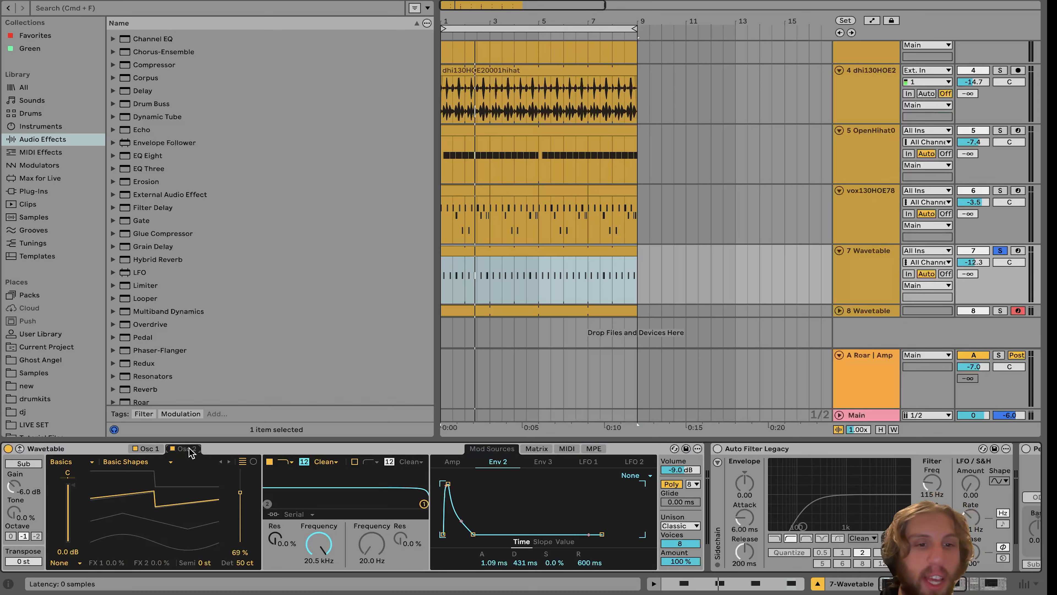
{"action": "double_click", "coordinate": [241, 562]}
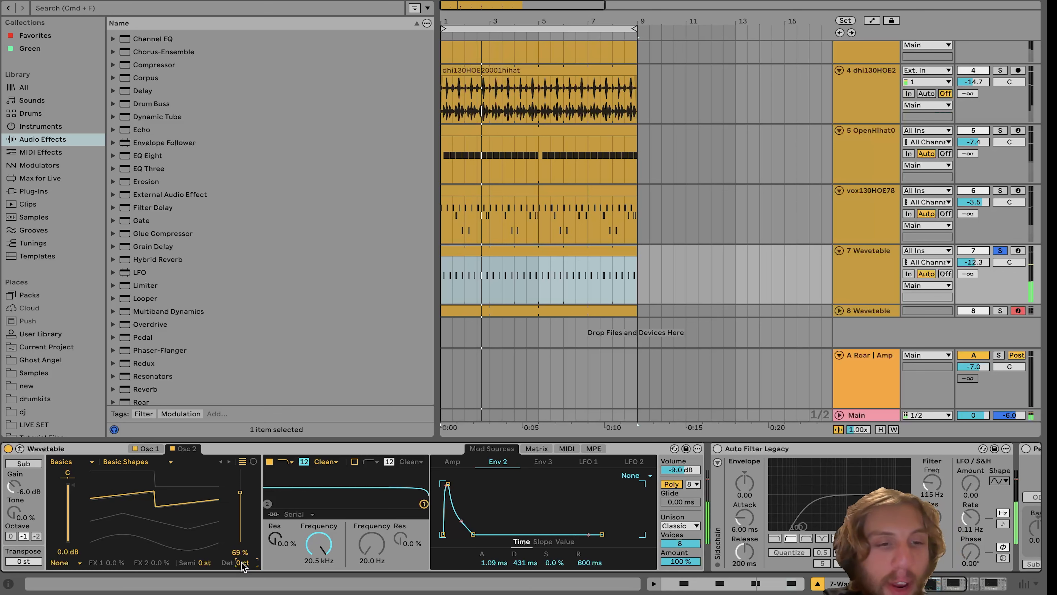
{"action": "left_click", "coordinate": [149, 449]}
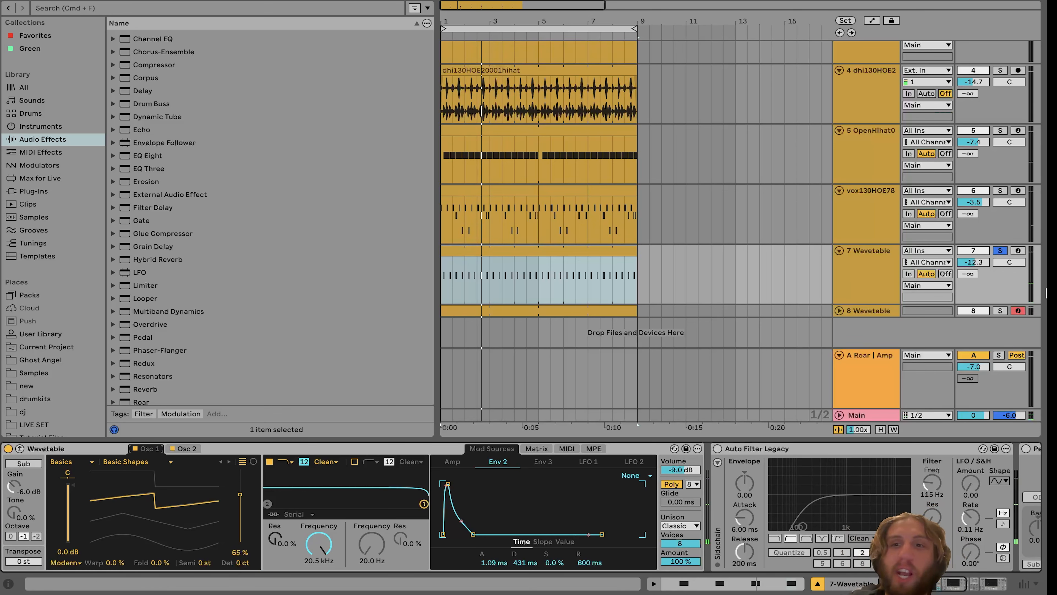
Arm the 7 Wavetable track, play test notes and set Osc 2's detune to 50 ct.
{"action": "left_click", "coordinate": [1017, 250]}
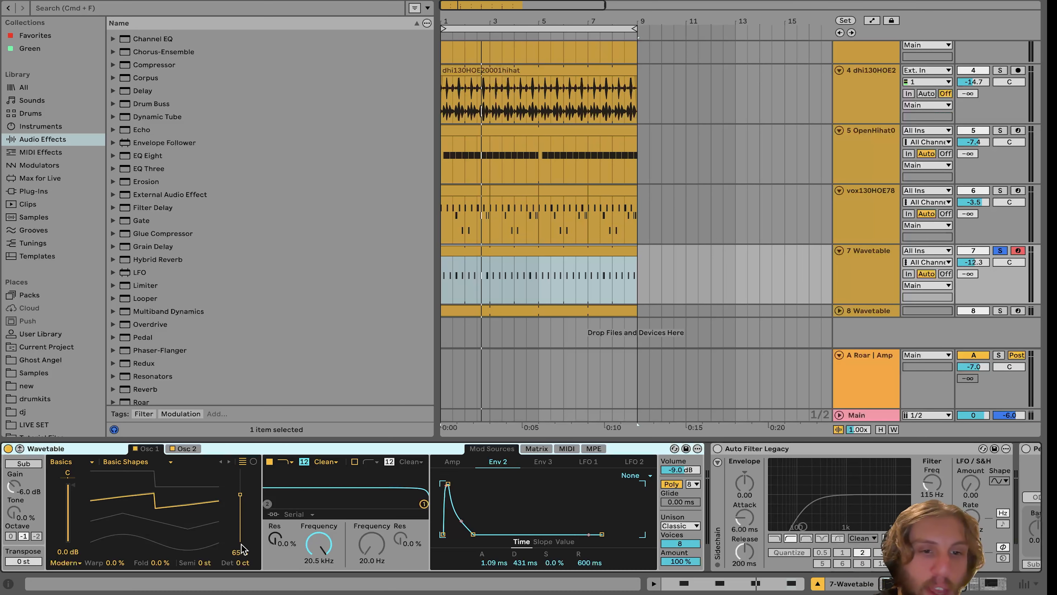
{"action": "left_click", "coordinate": [241, 562]}
{"action": "left_click", "coordinate": [189, 449]}
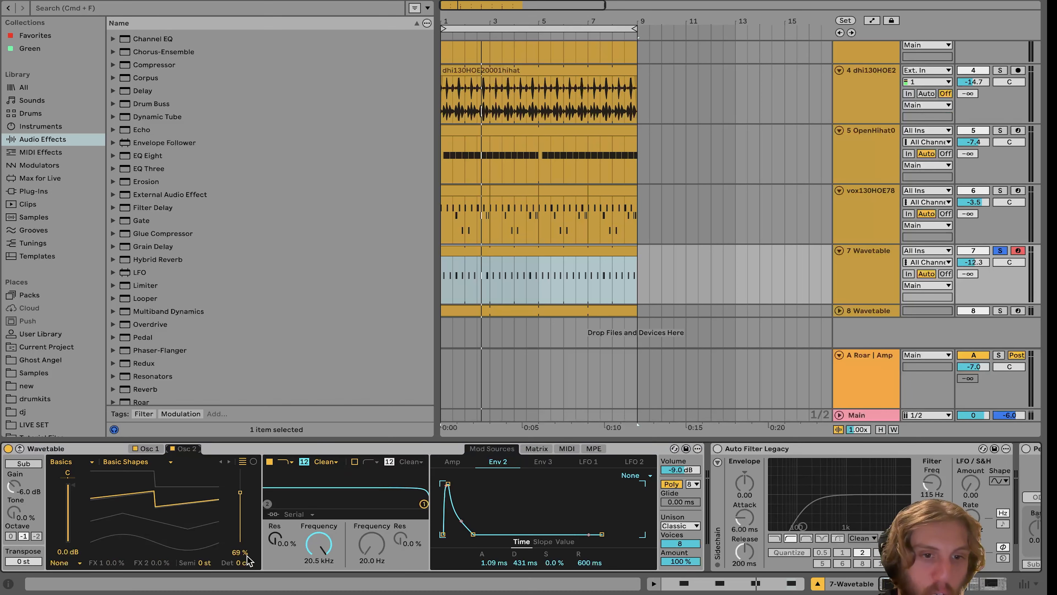
{"action": "key", "text": "a"}
{"action": "key", "text": "x"}
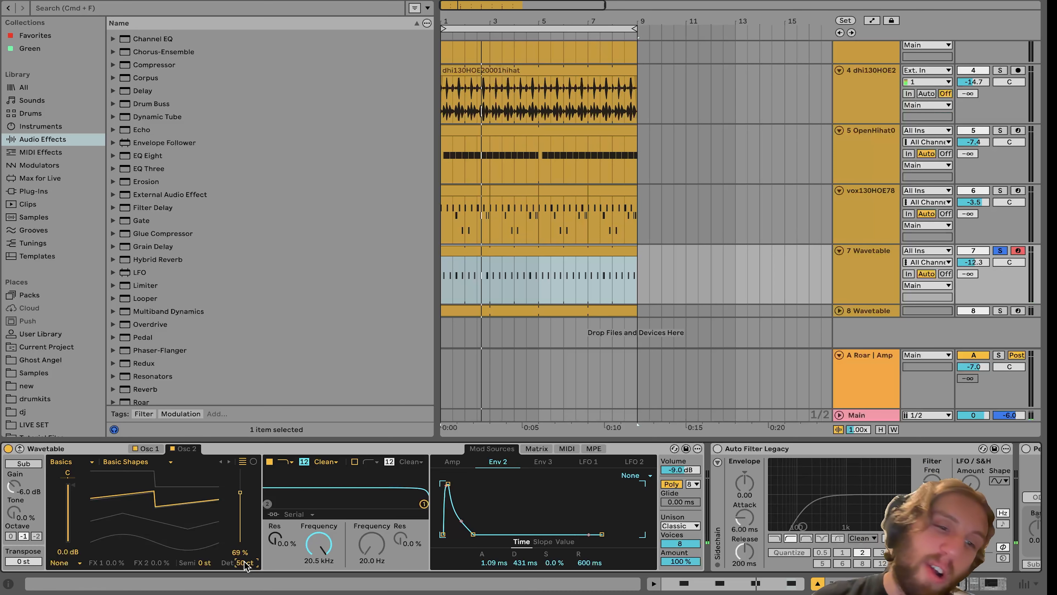
Play test notes and examine Env 2's shape and its Pitch modulation amount in the Wavetable's modulation matrix.
{"action": "key", "text": "a"}
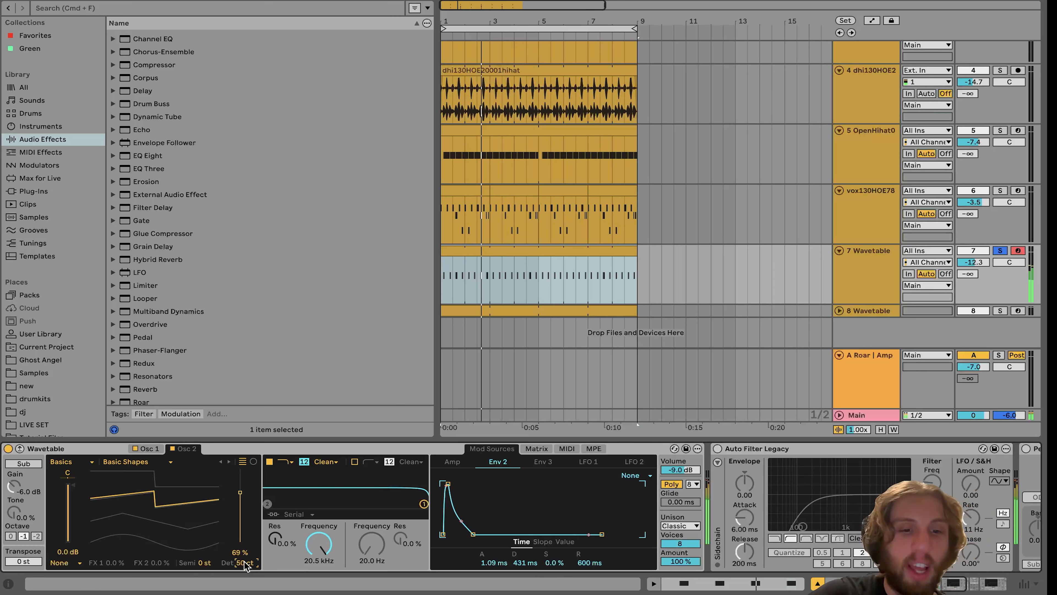
{"action": "key", "text": "a"}
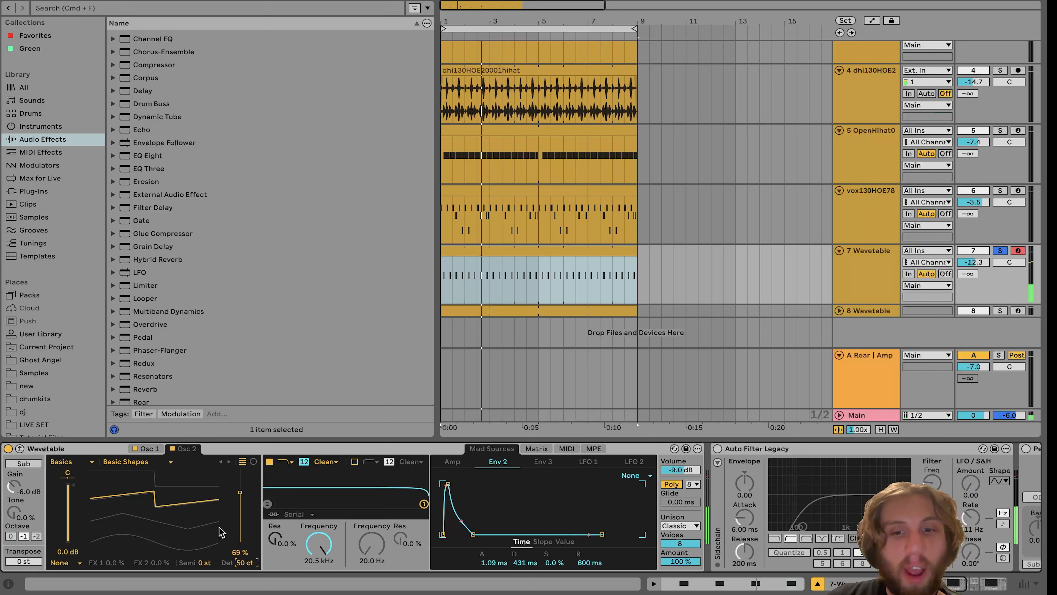
{"action": "left_click", "coordinate": [536, 448]}
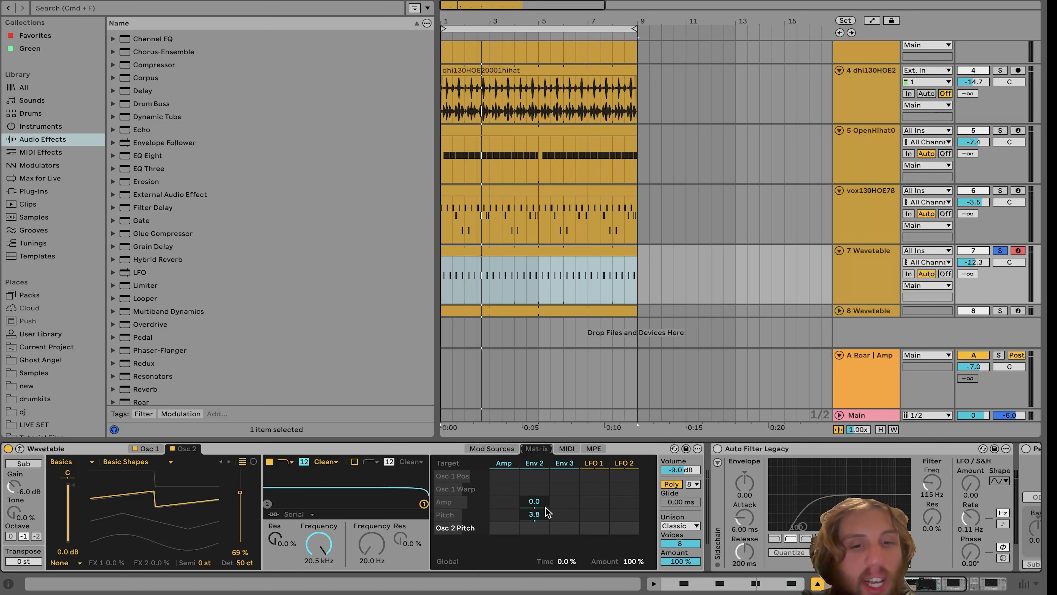
{"action": "left_click", "coordinate": [532, 463]}
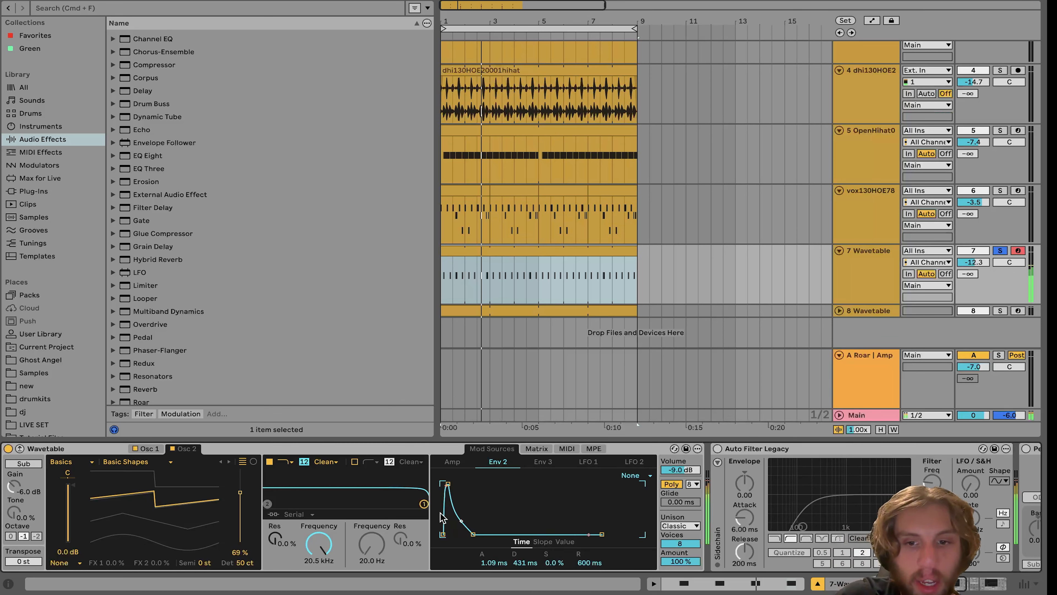
{"action": "left_click", "coordinate": [540, 449]}
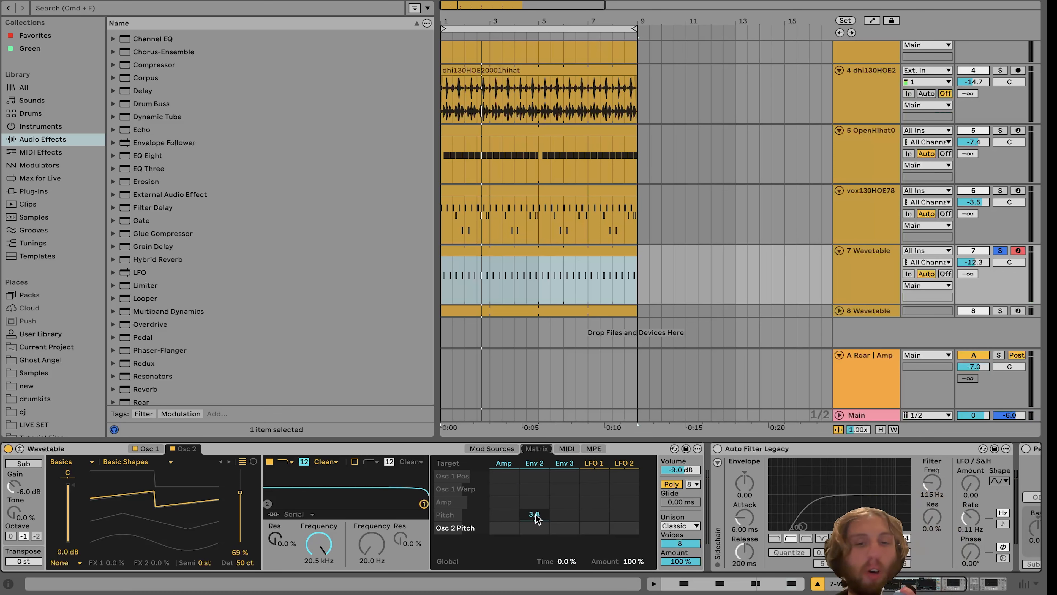
{"action": "mouse_move", "coordinate": [537, 518]}
{"action": "left_mouse_down"}
{"action": "mouse_move", "coordinate": [537, 483]}
{"action": "mouse_move", "coordinate": [537, 537]}
{"action": "mouse_move", "coordinate": [537, 523]}
{"action": "left_mouse_up"}
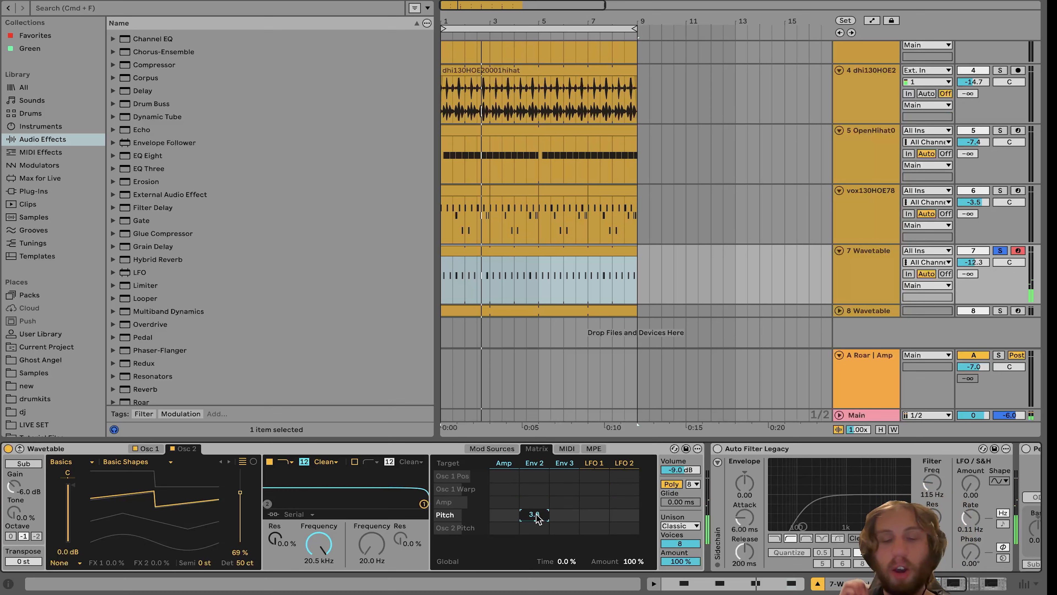
{"action": "left_click", "coordinate": [529, 462]}
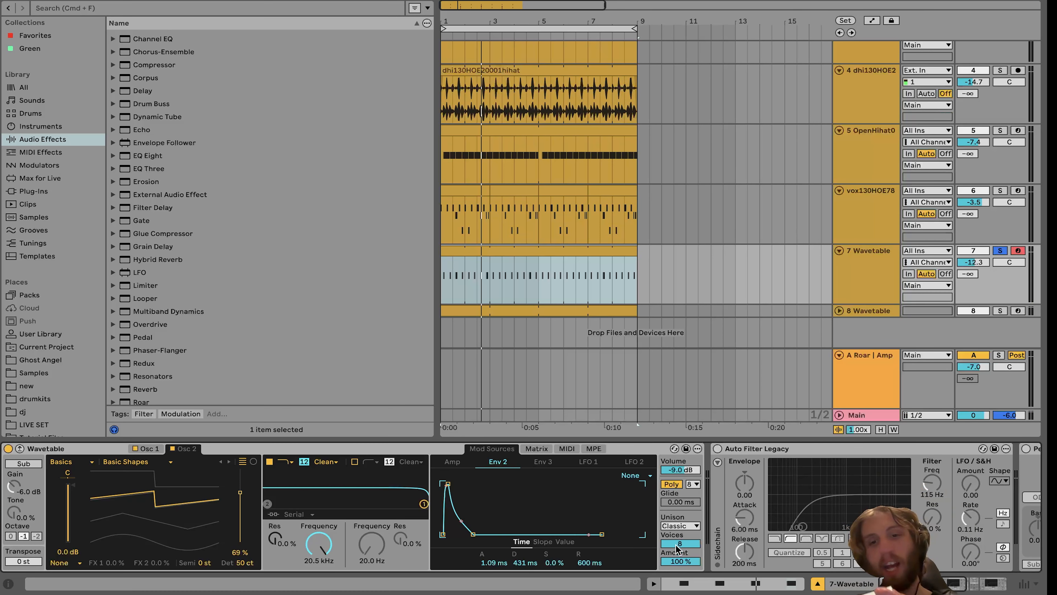
Try the Wavetable's Unison mode set to None, and undo the change.
{"action": "left_click", "coordinate": [680, 525]}
{"action": "left_click", "coordinate": [681, 453]}
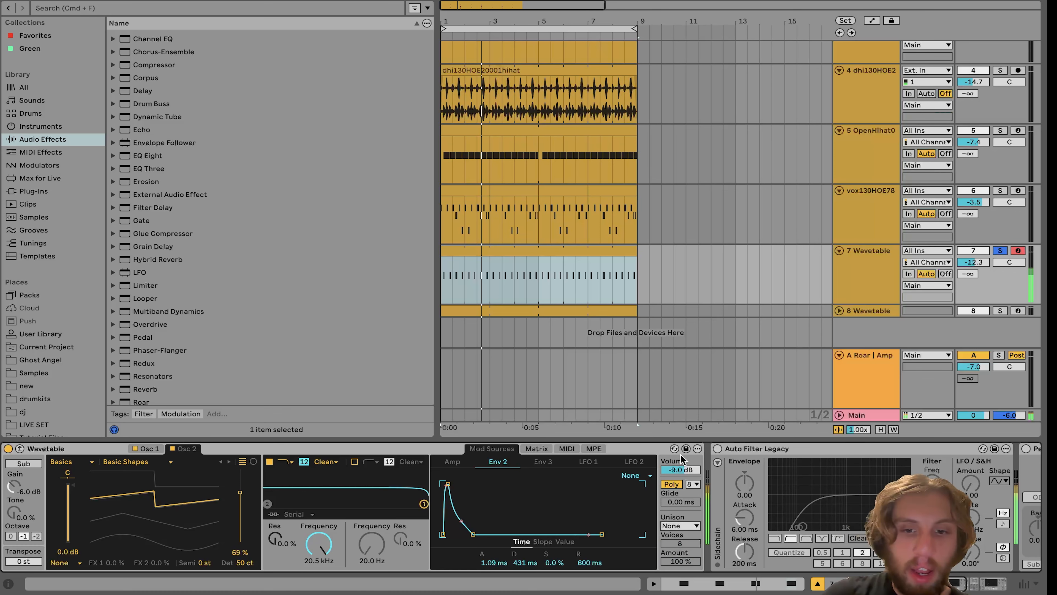
{"action": "key", "text": "super+z"}
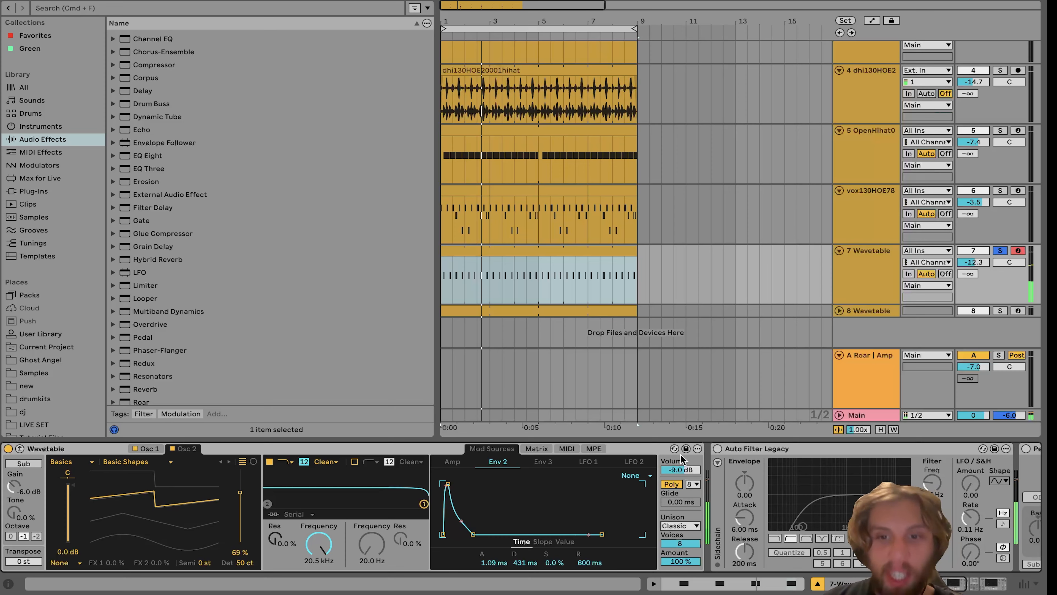
Turn the first Auto Filter Legacy and the Pedal back on in the 7 Wavetable track's effect chain.
{"action": "scroll", "coordinate": [680, 455], "scroll_direction": "right", "scroll_amount": 5}
{"action": "left_click", "coordinate": [644, 446]}
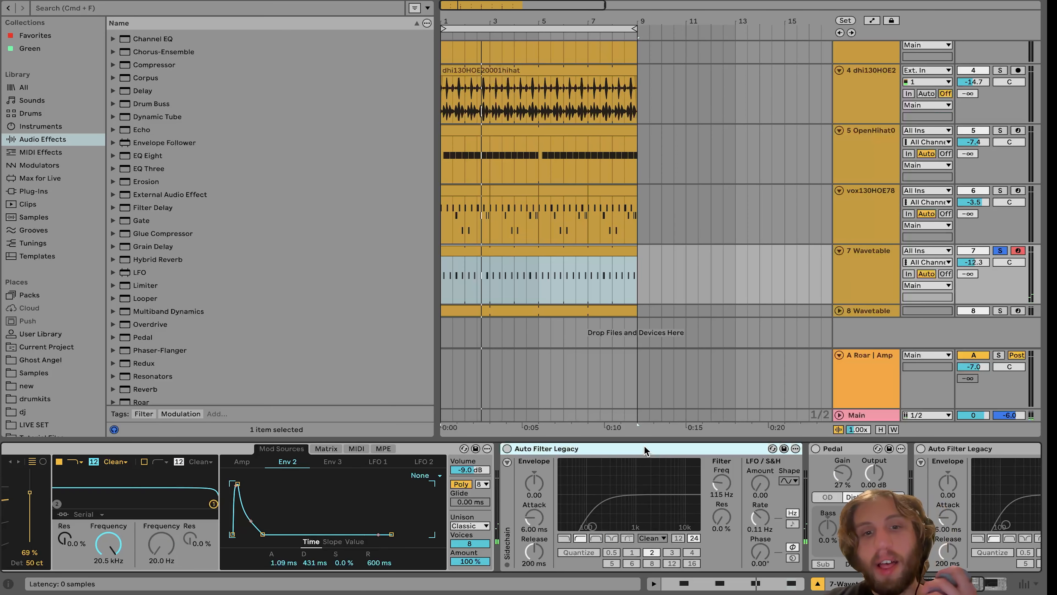
{"action": "scroll", "coordinate": [531, 471], "scroll_direction": "right", "scroll_amount": 6}
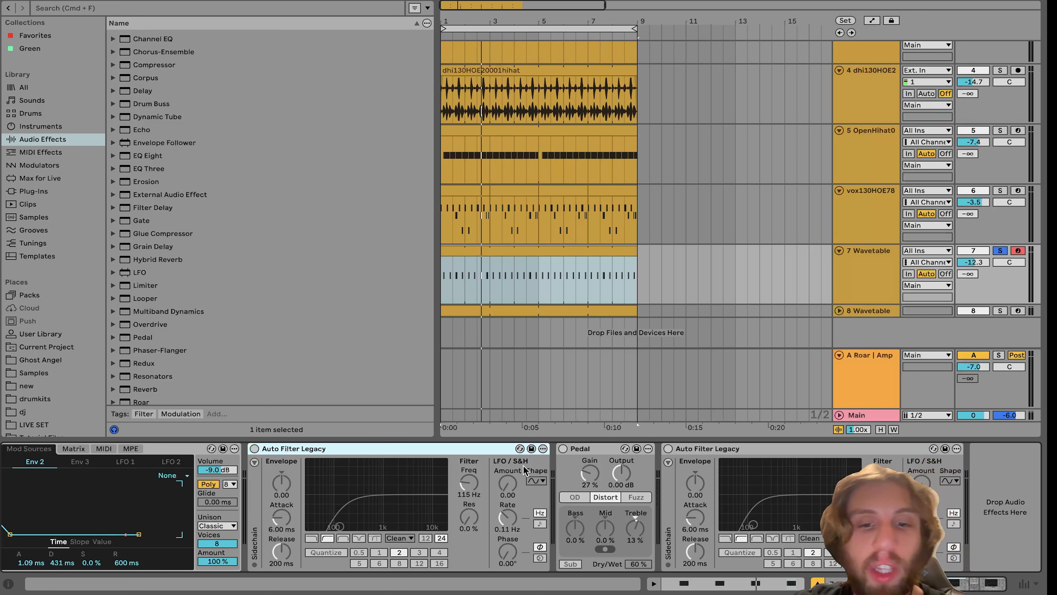
{"action": "left_click", "coordinate": [254, 448]}
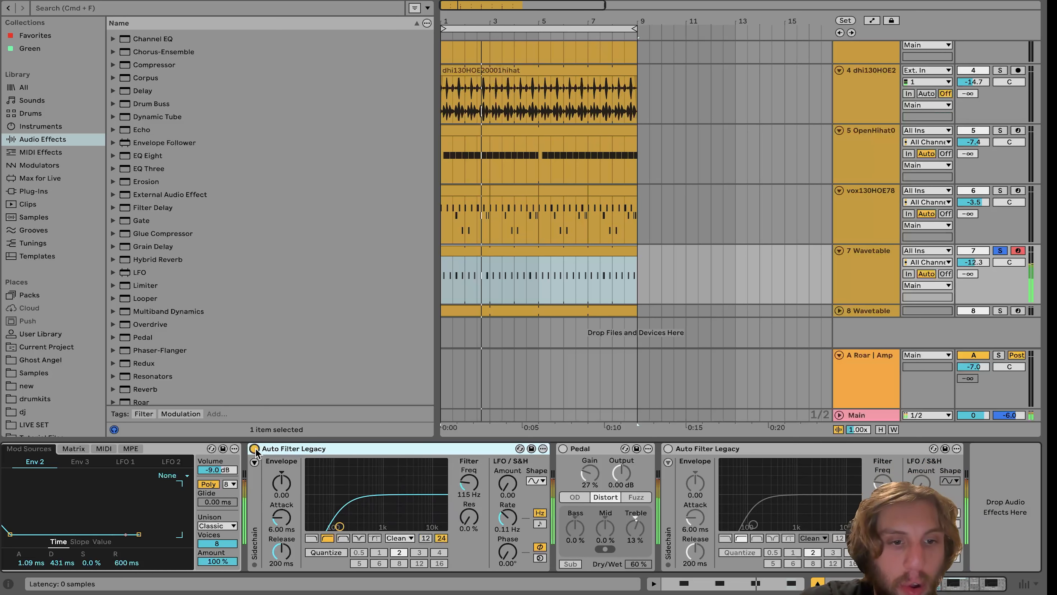
{"action": "left_click", "coordinate": [563, 449]}
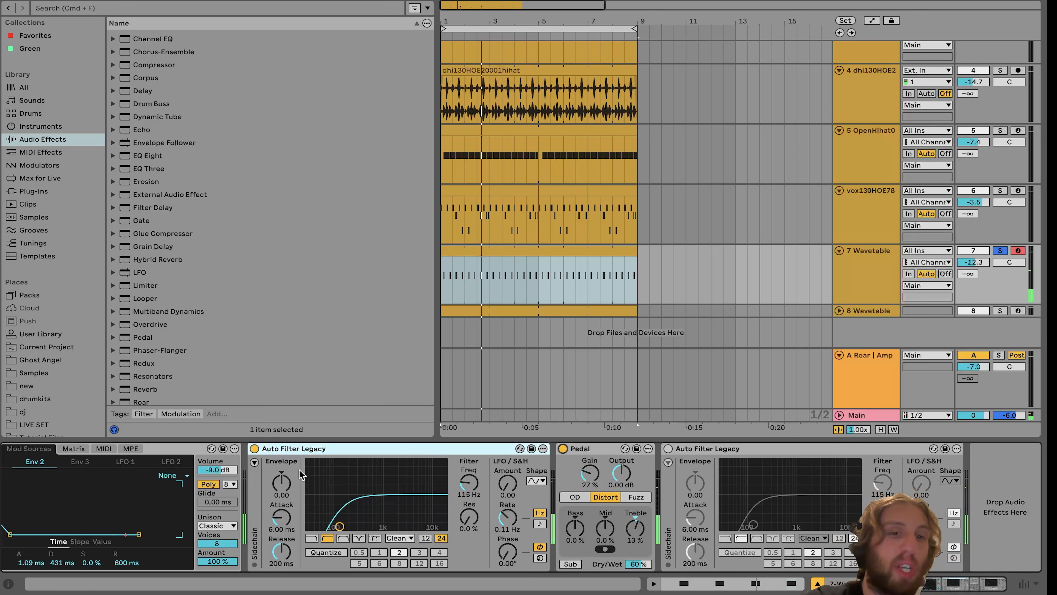
Compare the distorted sound with the first Auto Filter Legacy bypassed and active, leaving the filter on.
{"action": "left_click", "coordinate": [253, 449]}
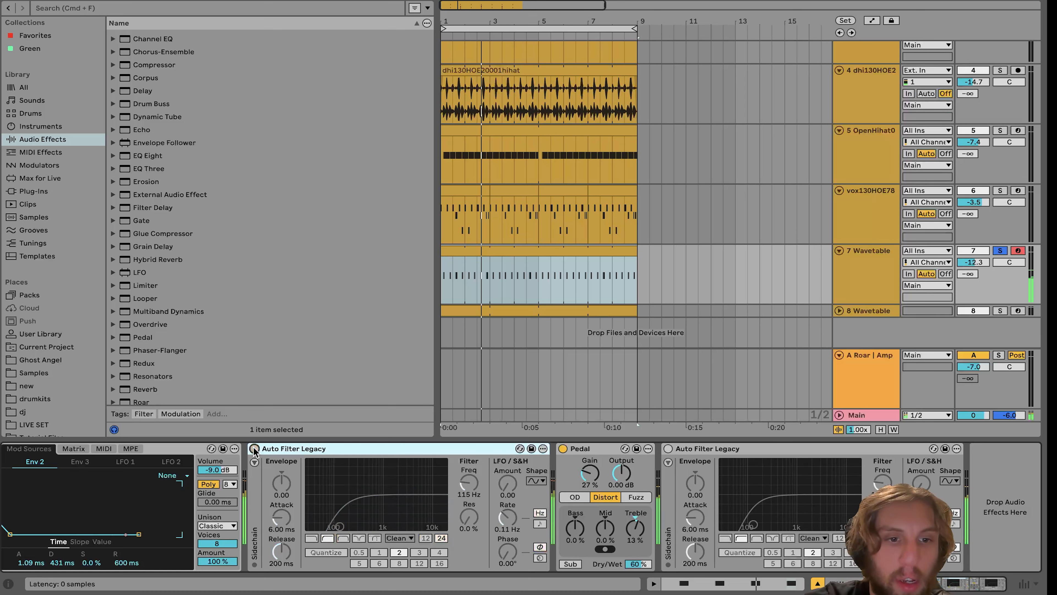
{"action": "left_click", "coordinate": [253, 449]}
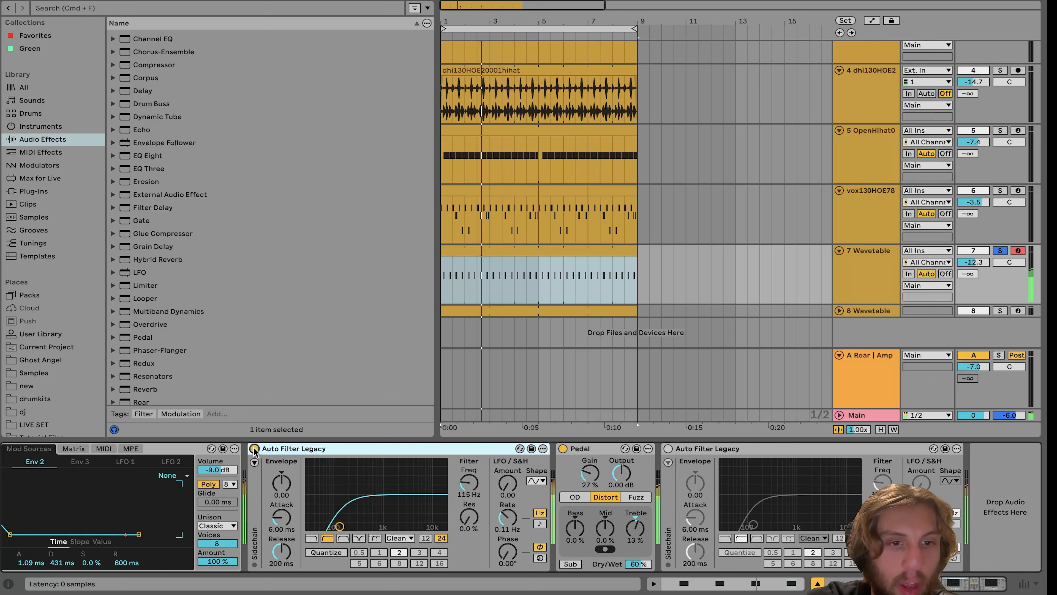
{"action": "left_click", "coordinate": [253, 449]}
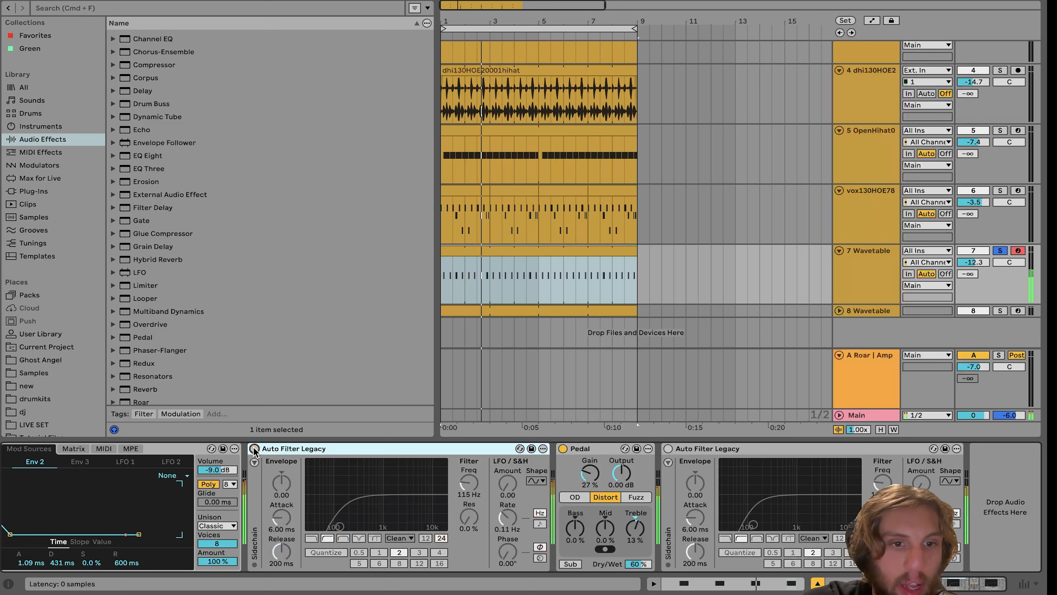
{"action": "left_click", "coordinate": [253, 449]}
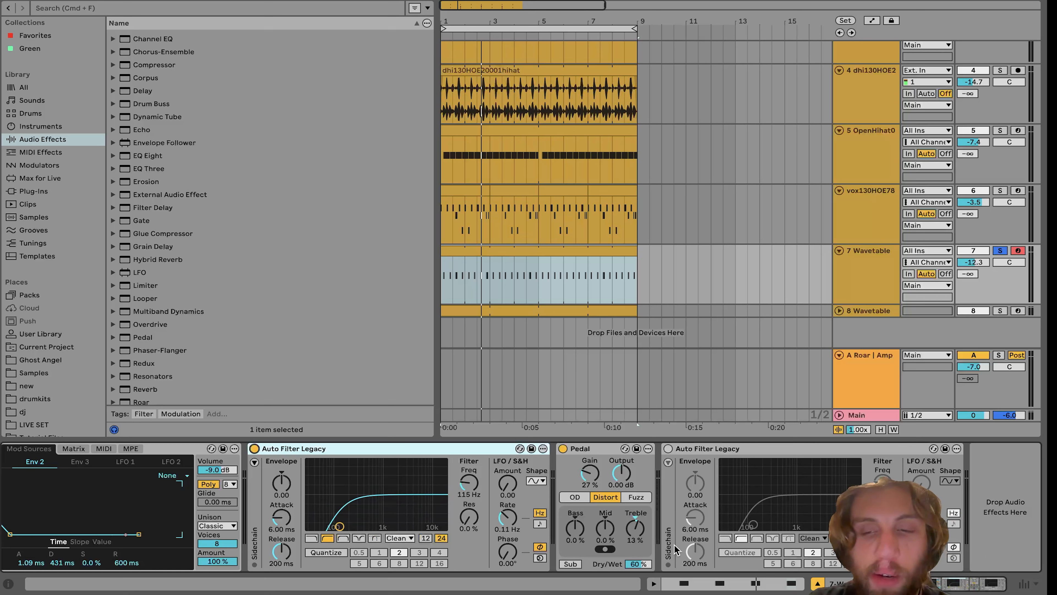
Look through the available audio effects, and turn on the Auto Filter Legacy that follows the Pedal.
{"action": "scroll", "coordinate": [248, 363], "scroll_direction": "down", "scroll_amount": 2}
{"action": "scroll", "coordinate": [249, 363], "scroll_direction": "up", "scroll_amount": 10}
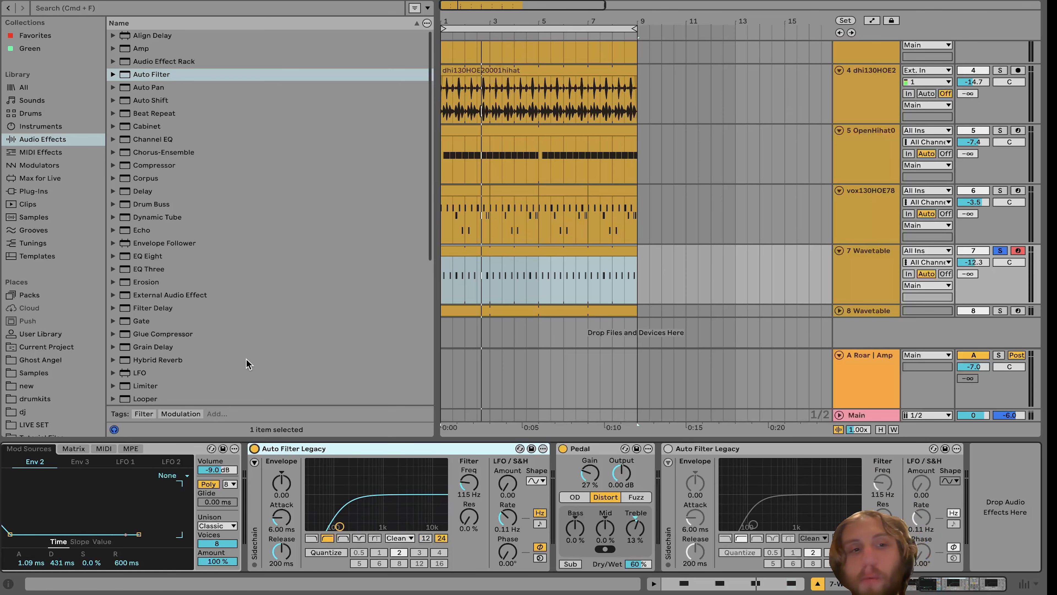
{"action": "scroll", "coordinate": [251, 229], "scroll_direction": "down", "scroll_amount": 6}
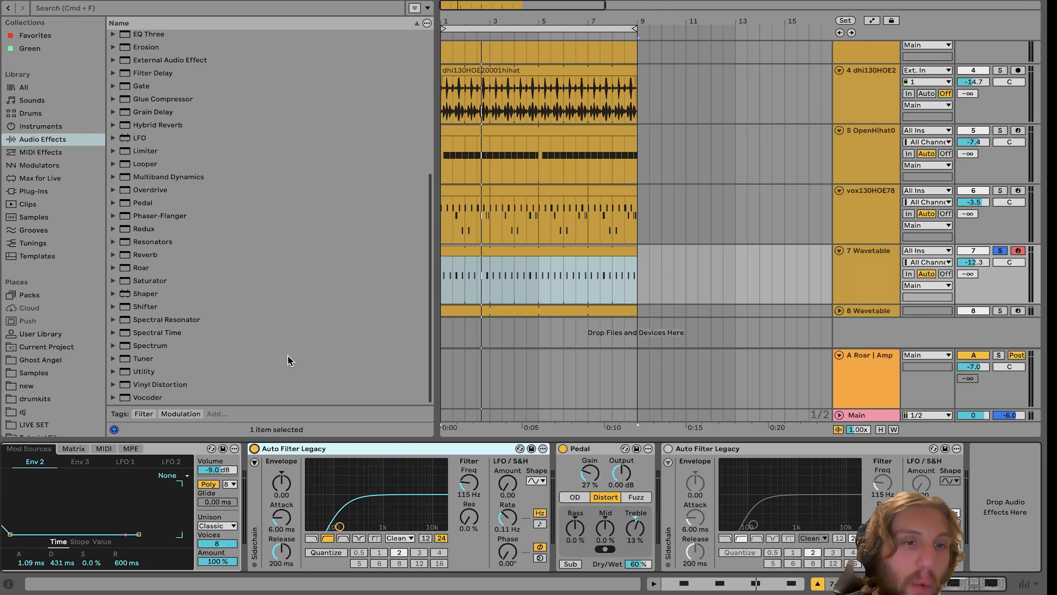
{"action": "left_click", "coordinate": [588, 458]}
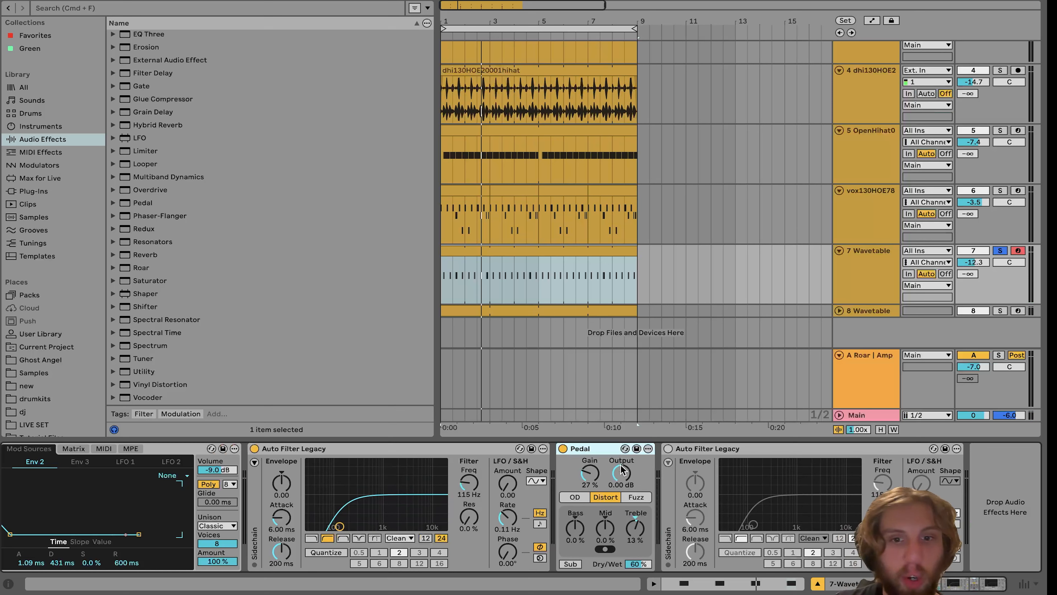
{"action": "left_click", "coordinate": [667, 449]}
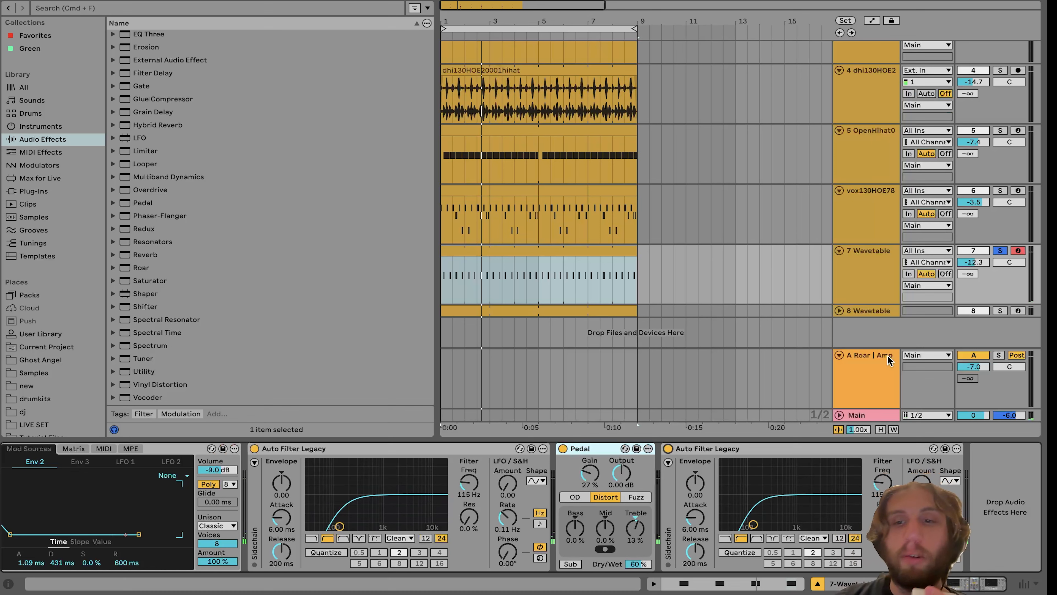
Unfold and solo the 8 Wavetable track, and bypass its effects, including Overdrive and OTT, to hear the dry synth.
{"action": "left_click", "coordinate": [839, 310]}
{"action": "left_click", "coordinate": [1000, 294]}
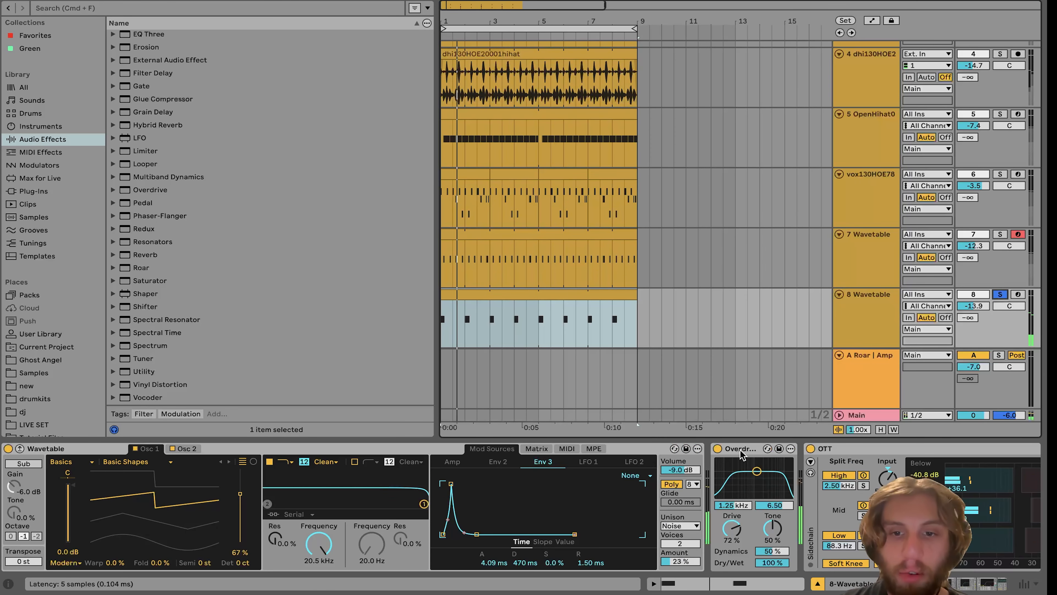
{"action": "scroll", "coordinate": [740, 450], "scroll_direction": "right", "scroll_amount": 10}
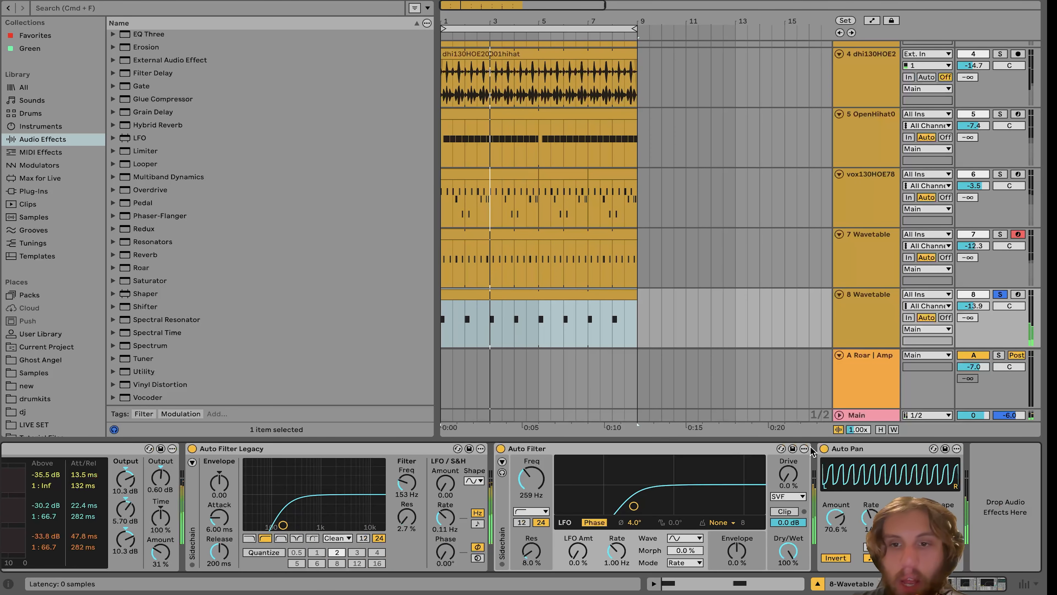
{"action": "left_click", "coordinate": [842, 450]}
{"action": "scroll", "coordinate": [546, 483], "scroll_direction": "left", "scroll_amount": 10}
Inspect the notes in the 8 Wavetable track's MIDI clip, and return to its device chain.
{"action": "left_click", "coordinate": [508, 335]}
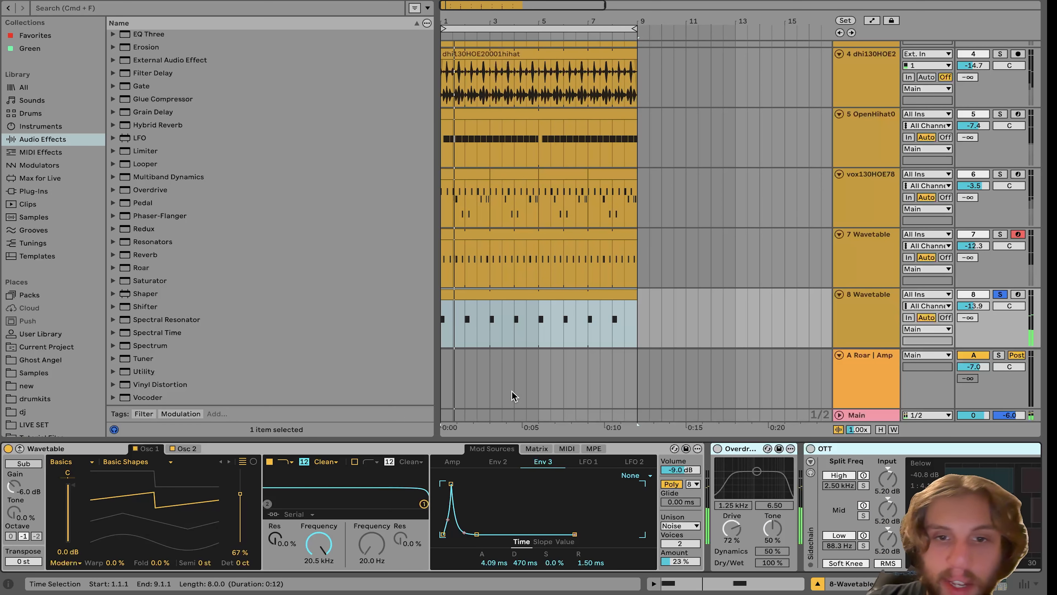
{"action": "double_click", "coordinate": [515, 308]}
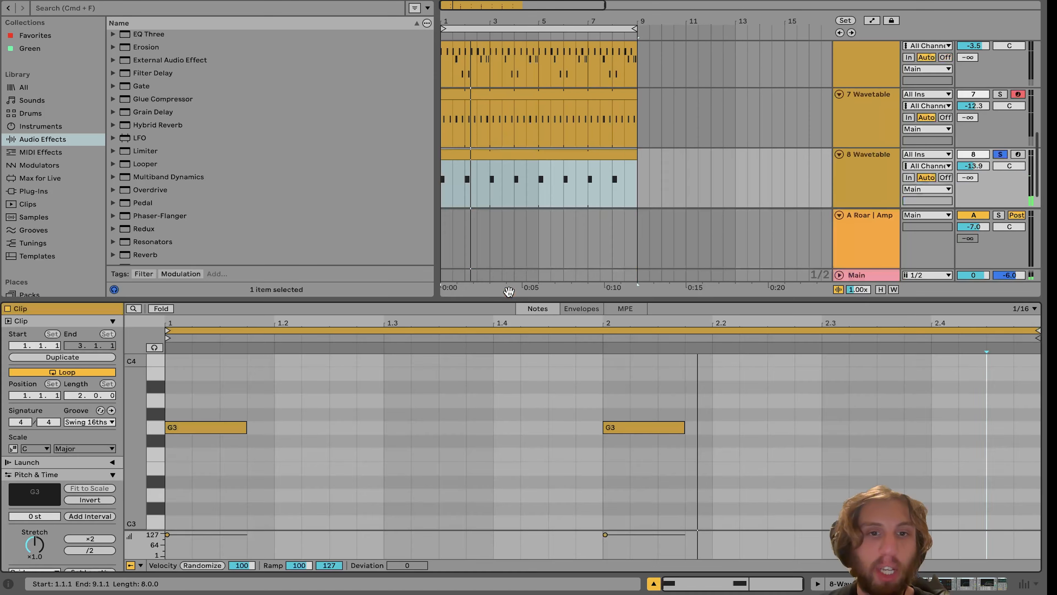
{"action": "key", "text": "shift+Tab"}
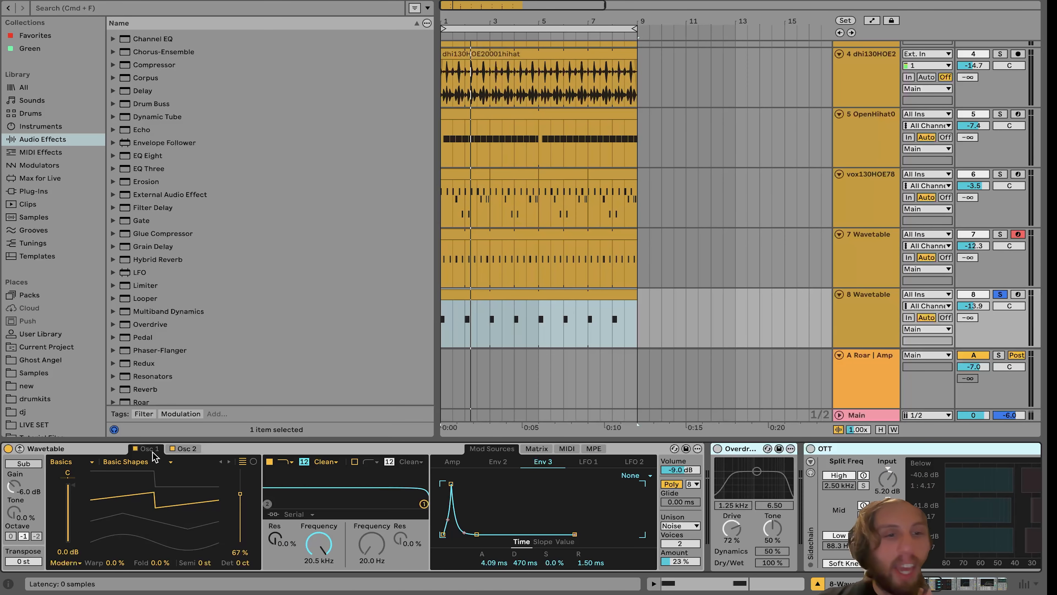
Examine Osc 2, the Pitch row of the modulation matrix and the Env 3 envelope on the 8 Wavetable synth.
{"action": "left_click", "coordinate": [184, 450]}
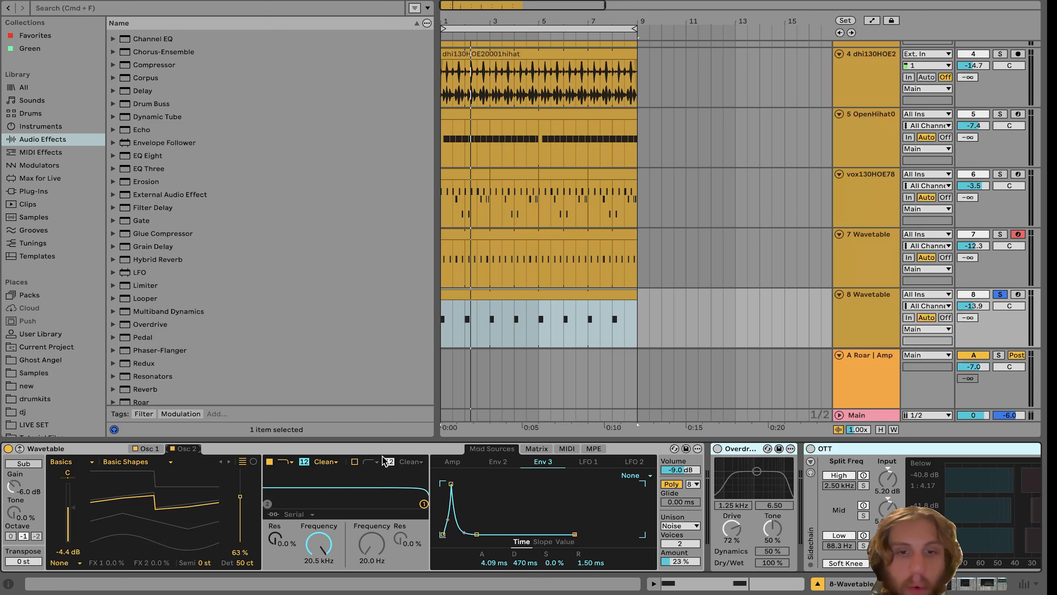
{"action": "left_click", "coordinate": [536, 449]}
{"action": "left_click_drag", "start_coordinate": [559, 522], "coordinate": [558, 519]}
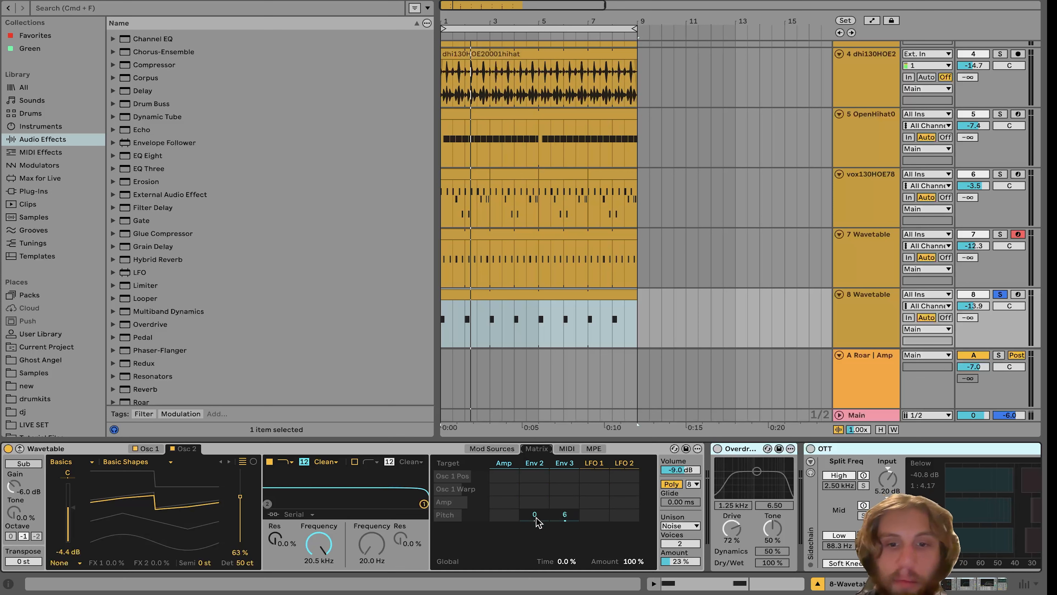
{"action": "left_click", "coordinate": [561, 463]}
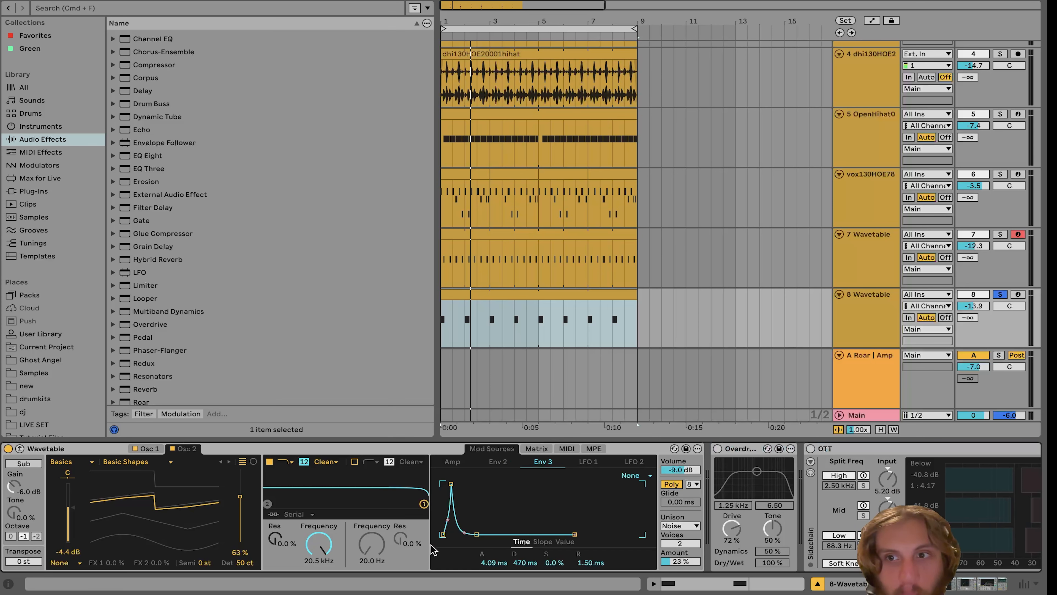
Play and stop the soloed 8 Wavetable part several times to audition its dry sound.
{"action": "key", "text": "space"}
{"action": "key", "text": "space"}
{"action": "key", "text": "space"}
{"action": "key", "text": "space"}
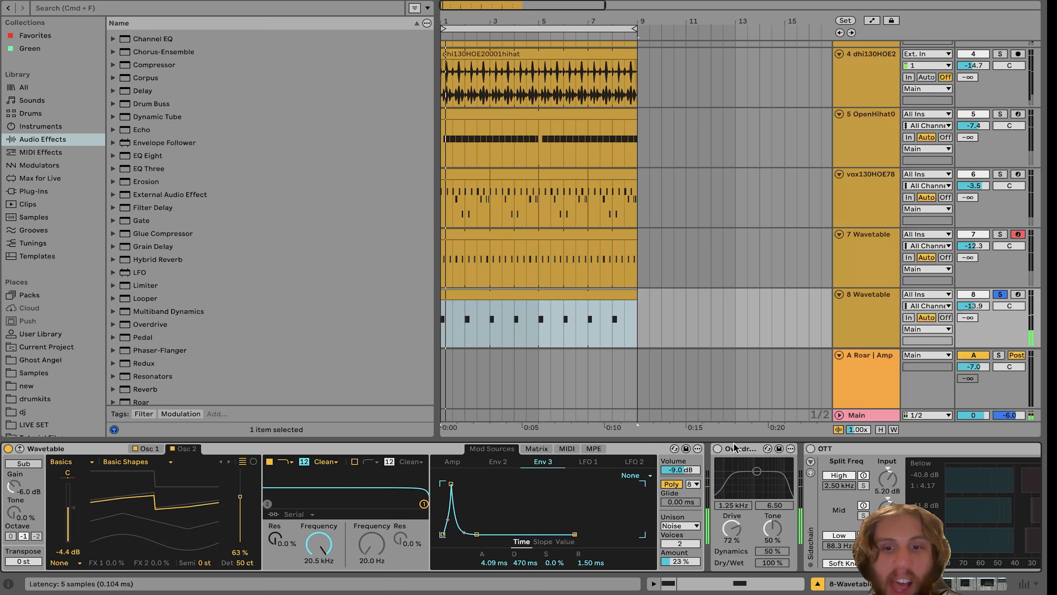
{"action": "key", "text": "space"}
{"action": "key", "text": "space"}
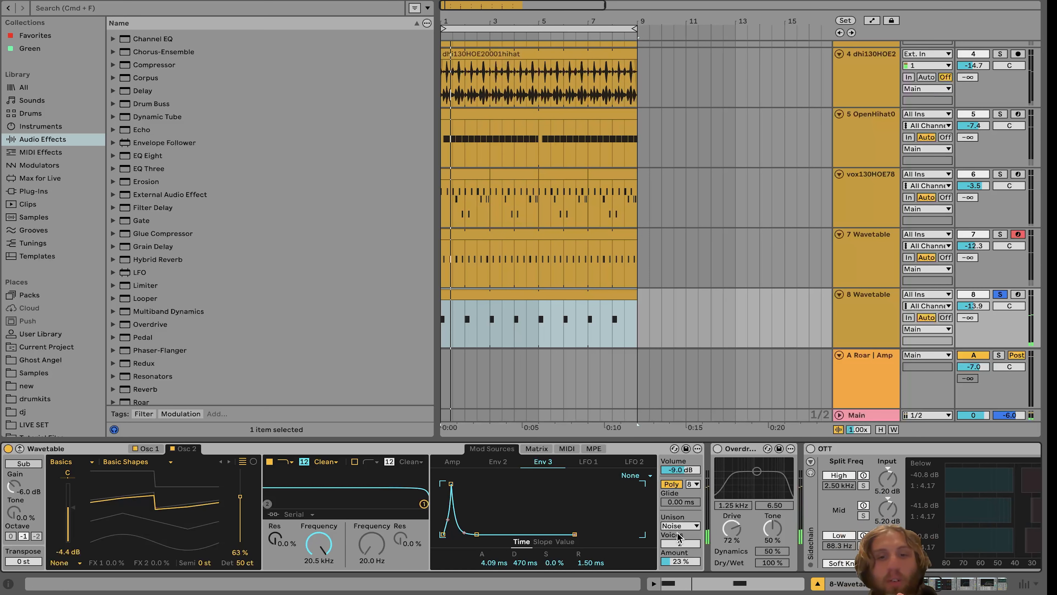
{"action": "key", "text": "space"}
{"action": "key", "text": "space"}
{"action": "key", "text": "space"}
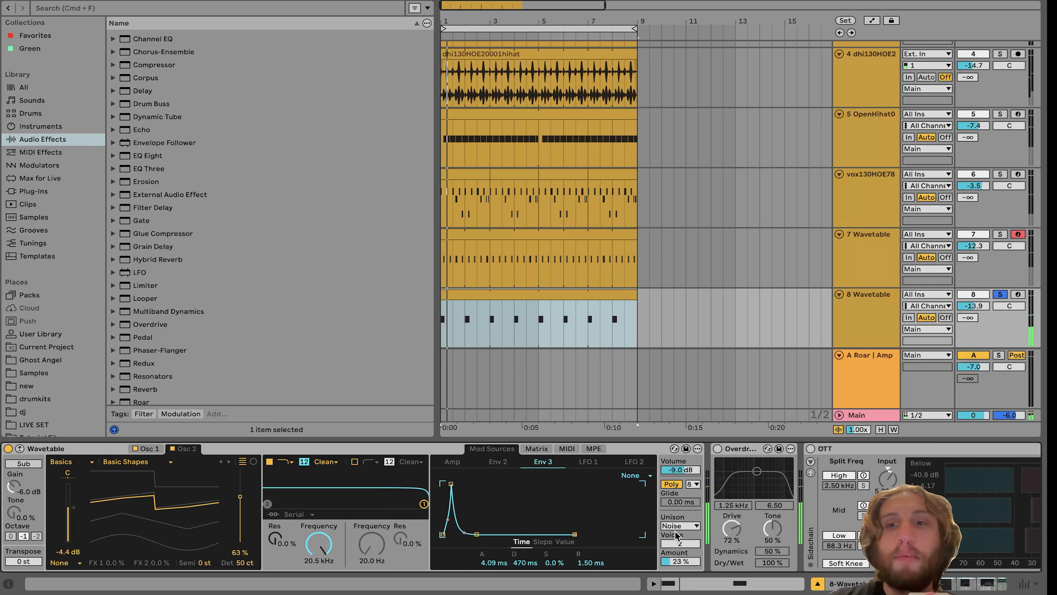
Solo the 7 Wavetable track together with 8 Wavetable to hear both, and reselect the 8 Wavetable track.
{"action": "scroll", "coordinate": [907, 218], "scroll_direction": "up", "scroll_amount": 3}
{"action": "scroll", "coordinate": [908, 220], "scroll_direction": "down", "scroll_amount": 3}
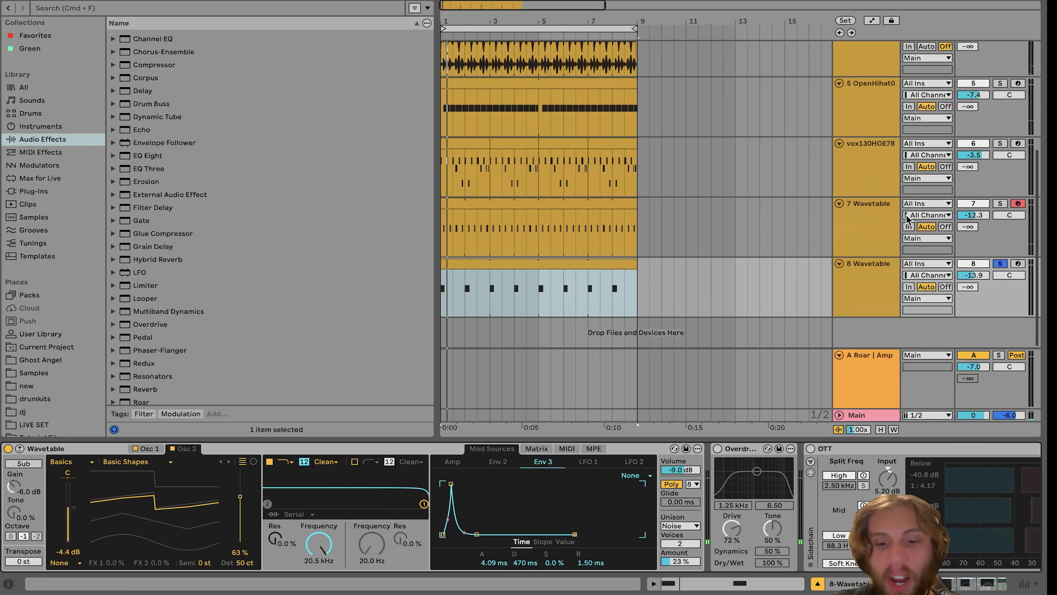
{"action": "left_click", "coordinate": [1000, 203]}
{"action": "scroll", "coordinate": [996, 203], "scroll_direction": "up", "scroll_amount": 1}
{"action": "scroll", "coordinate": [997, 203], "scroll_direction": "down", "scroll_amount": 1}
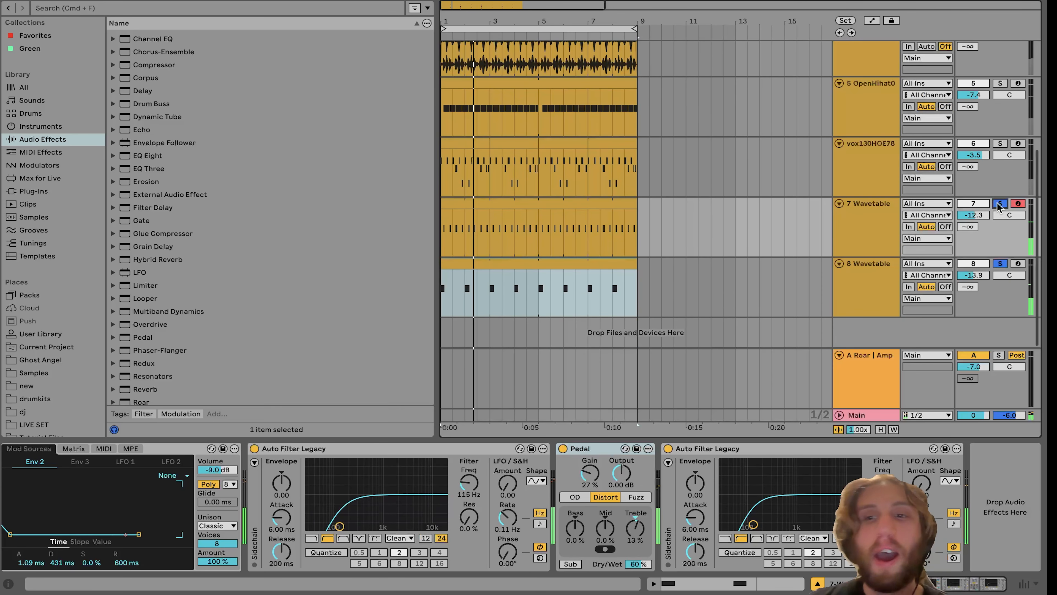
{"action": "left_click", "coordinate": [852, 270]}
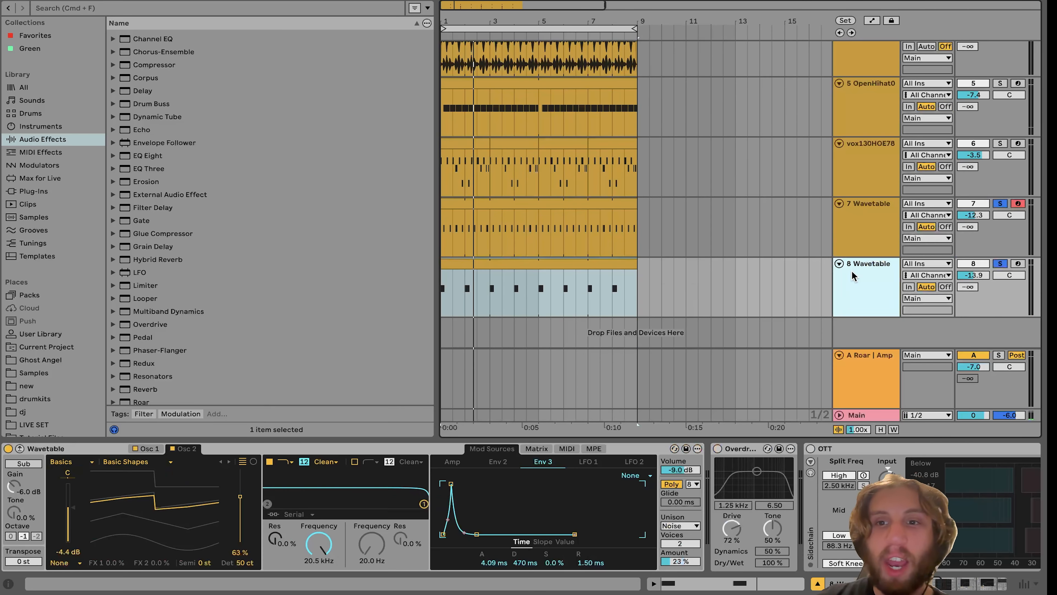
Solo the 2 Operator track alongside both Wavetable tracks to hear them together, and reselect the 8 Wavetable track.
{"action": "scroll", "coordinate": [852, 275], "scroll_direction": "up", "scroll_amount": 6}
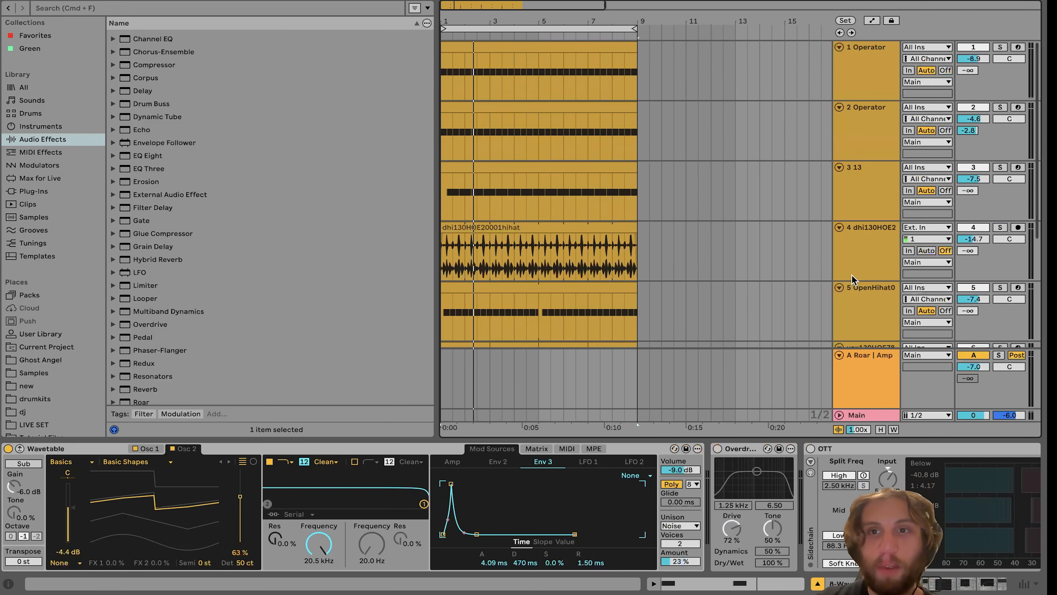
{"action": "left_click", "coordinate": [994, 109]}
{"action": "scroll", "coordinate": [994, 108], "scroll_direction": "down", "scroll_amount": 6}
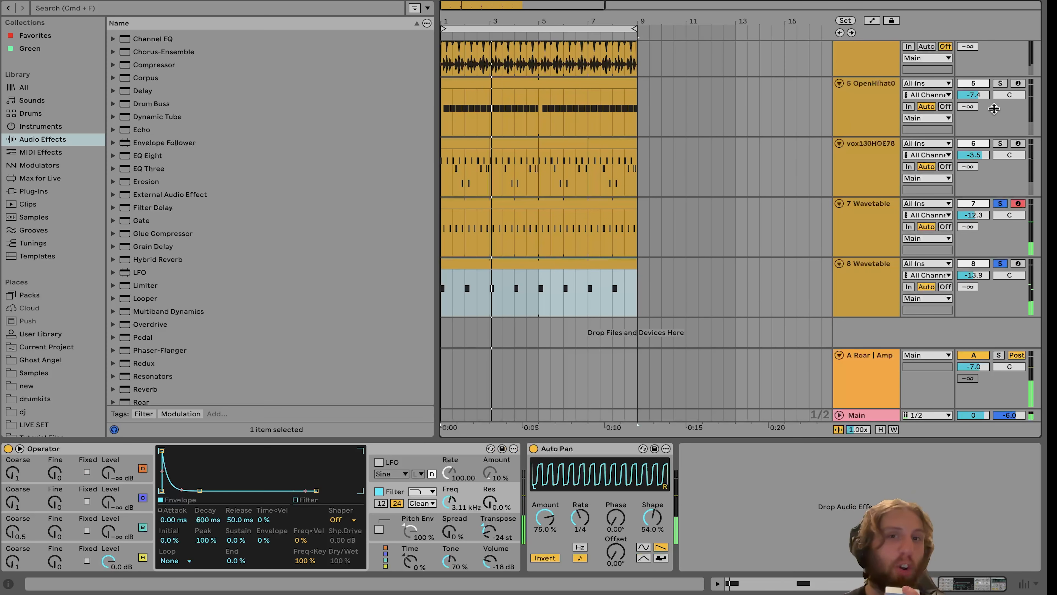
{"action": "left_click", "coordinate": [876, 296]}
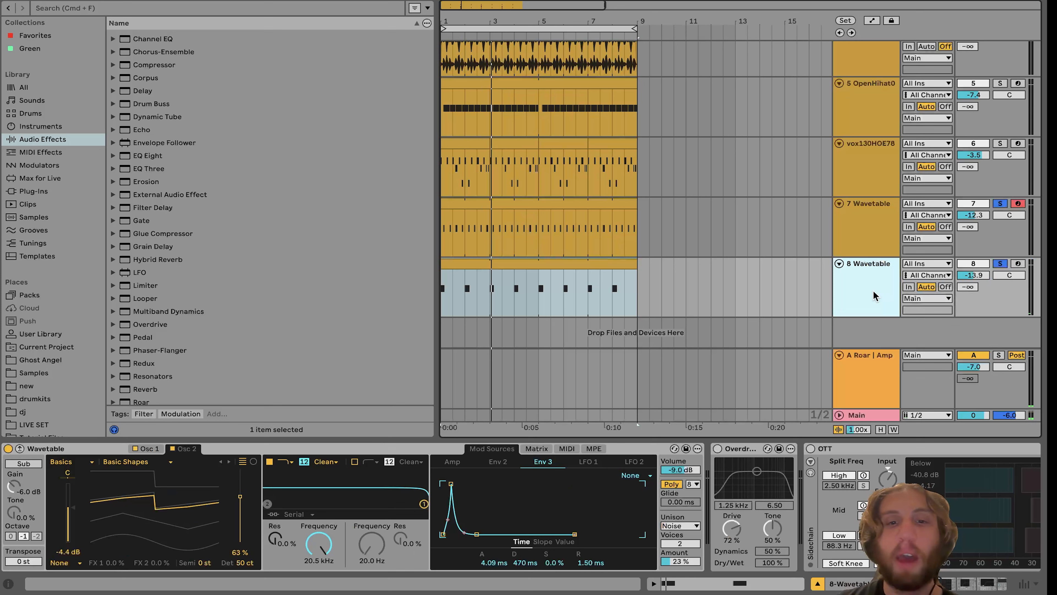
Solo 8 Wavetable alone and audition it with its Overdrive effect turned on.
{"action": "double_click", "coordinate": [1001, 263]}
{"action": "left_click", "coordinate": [854, 281]}
{"action": "left_click", "coordinate": [734, 449]}
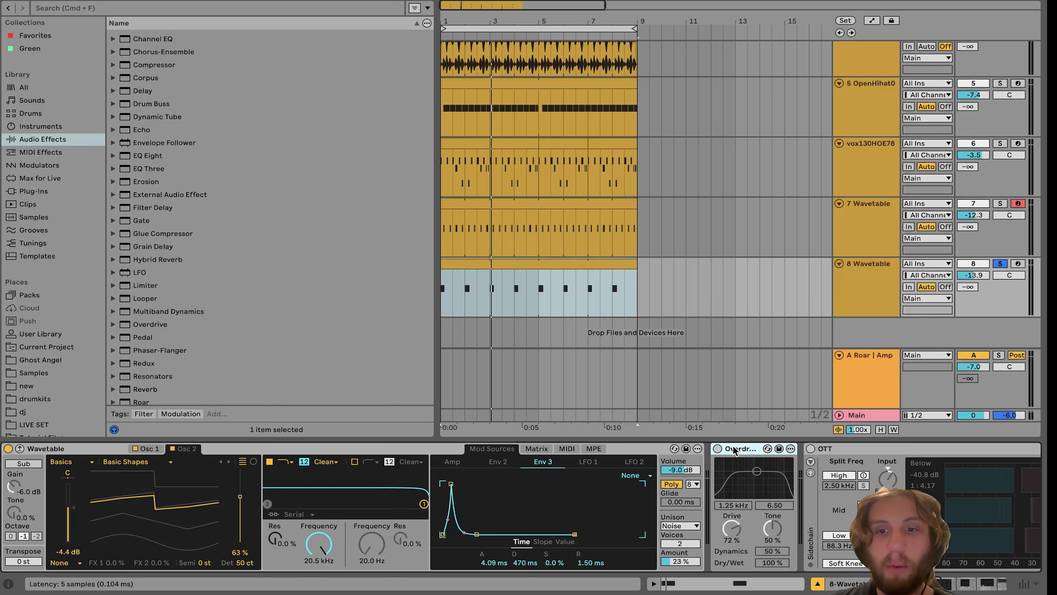
{"action": "left_click", "coordinate": [717, 448]}
{"action": "key", "text": "space"}
{"action": "scroll", "coordinate": [728, 492], "scroll_direction": "right", "scroll_amount": 6}
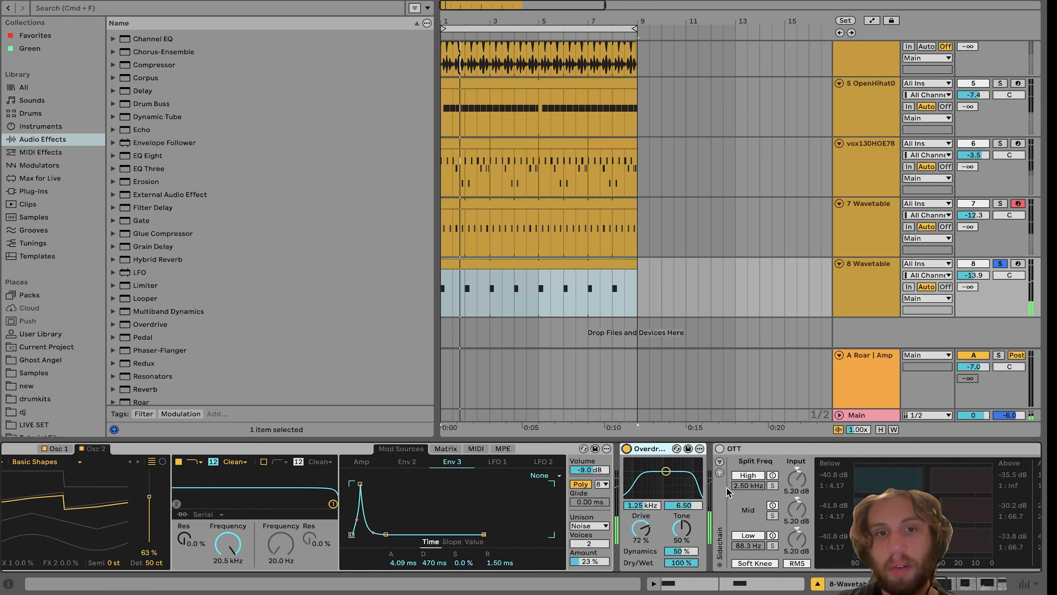
{"action": "scroll", "coordinate": [728, 493], "scroll_direction": "right", "scroll_amount": 1}
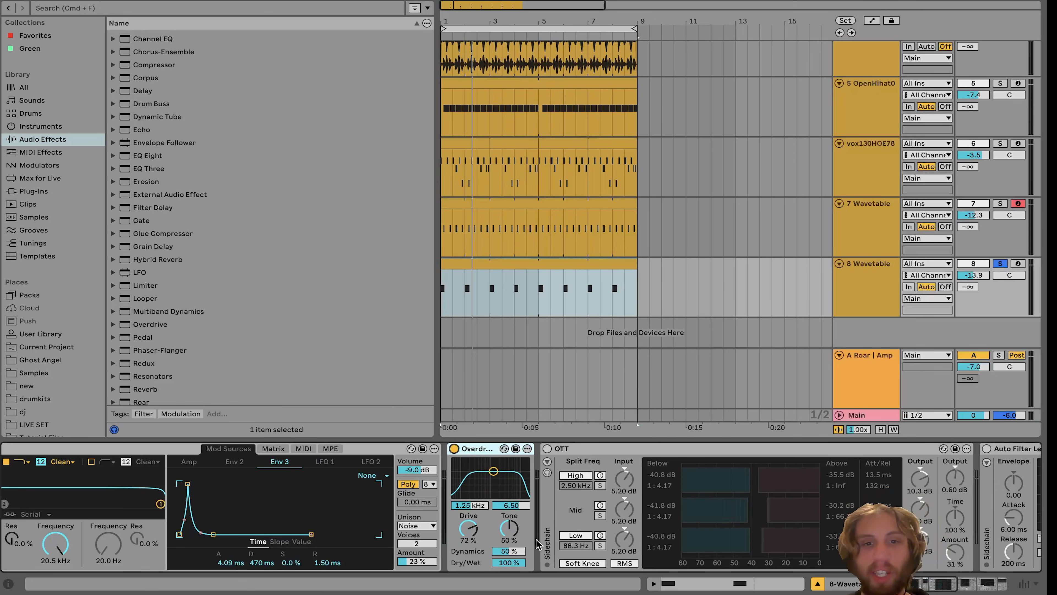
{"action": "scroll", "coordinate": [530, 484], "scroll_direction": "right", "scroll_amount": 2}
{"action": "scroll", "coordinate": [530, 484], "scroll_direction": "left", "scroll_amount": 1}
{"action": "key", "text": "space"}
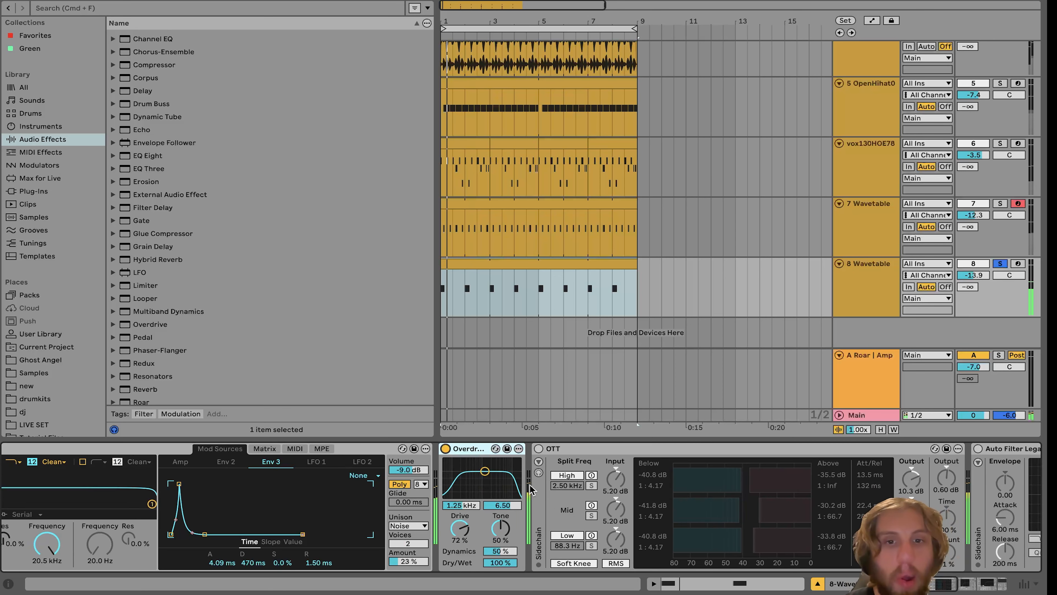
Turn on OTT on the 8 Wavetable track, switching it off and on to compare the sound during playback.
{"action": "left_click", "coordinate": [538, 449]}
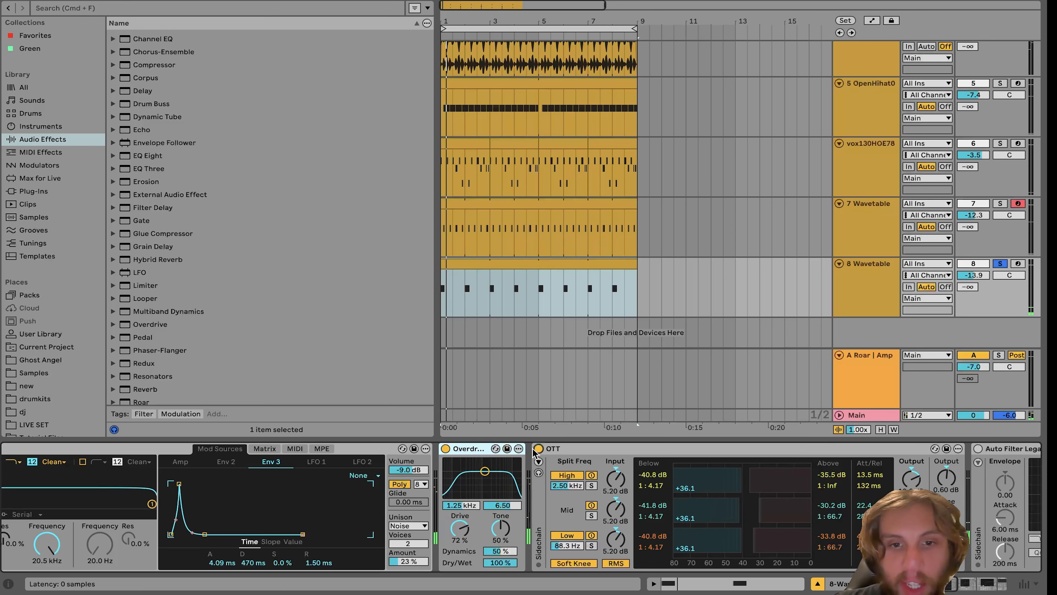
{"action": "left_click", "coordinate": [538, 449]}
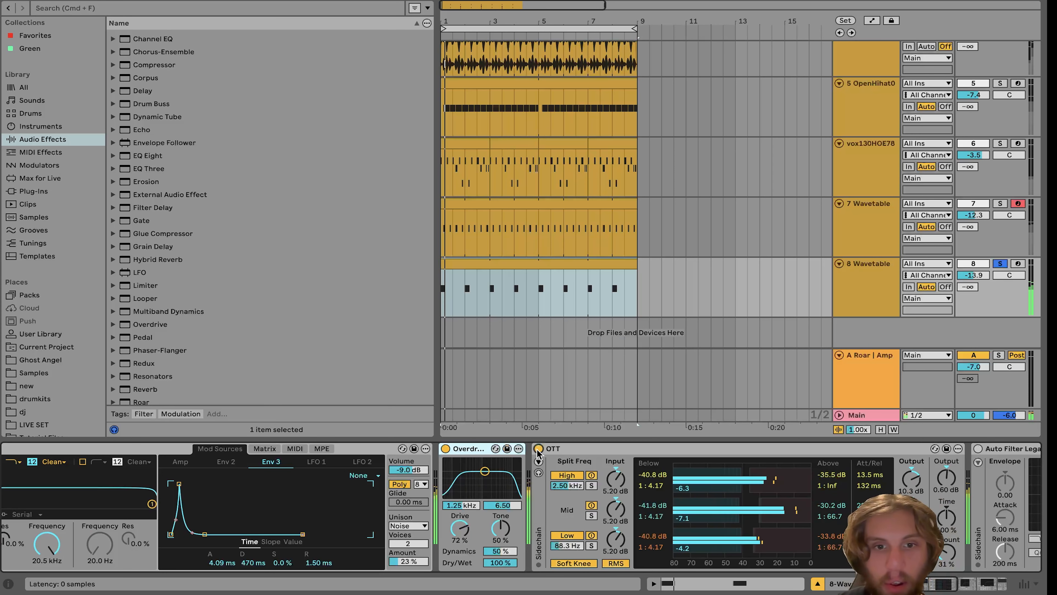
{"action": "left_click", "coordinate": [537, 449]}
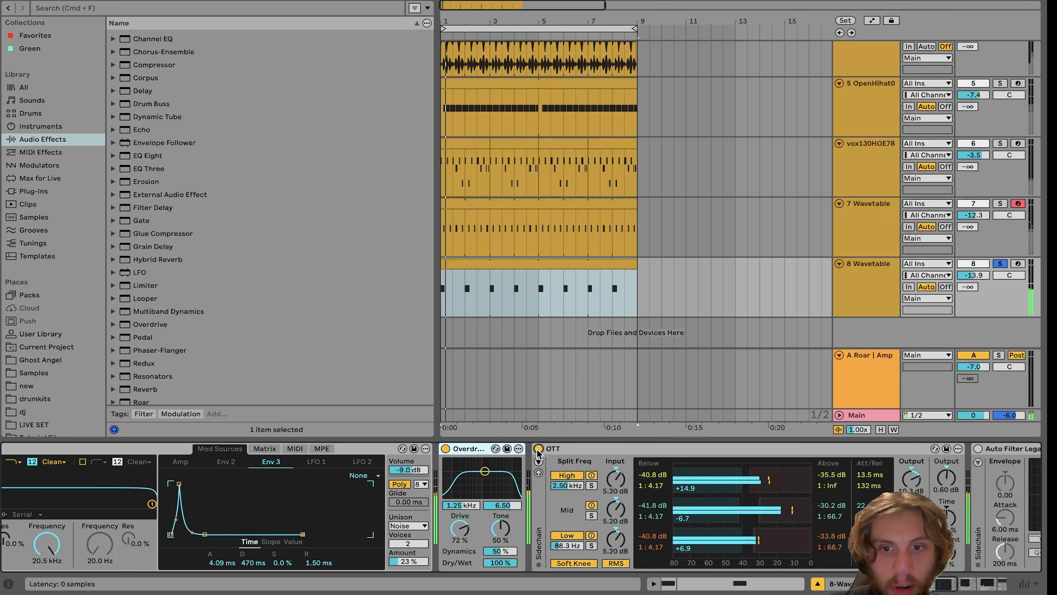
Turn on both Auto Filter Legacy and Auto Filter on the 8 Wavetable track while it plays.
{"action": "scroll", "coordinate": [538, 453], "scroll_direction": "right", "scroll_amount": 3}
{"action": "scroll", "coordinate": [537, 450], "scroll_direction": "right", "scroll_amount": 5}
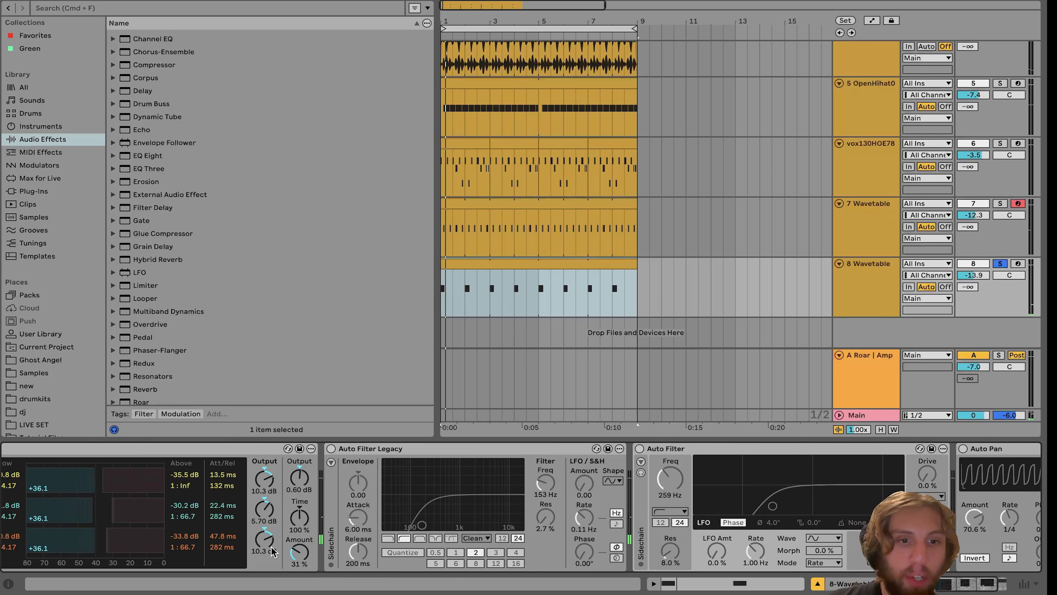
{"action": "left_click", "coordinate": [332, 449]}
{"action": "left_click", "coordinate": [639, 449]}
{"action": "scroll", "coordinate": [638, 448], "scroll_direction": "right", "scroll_amount": 3}
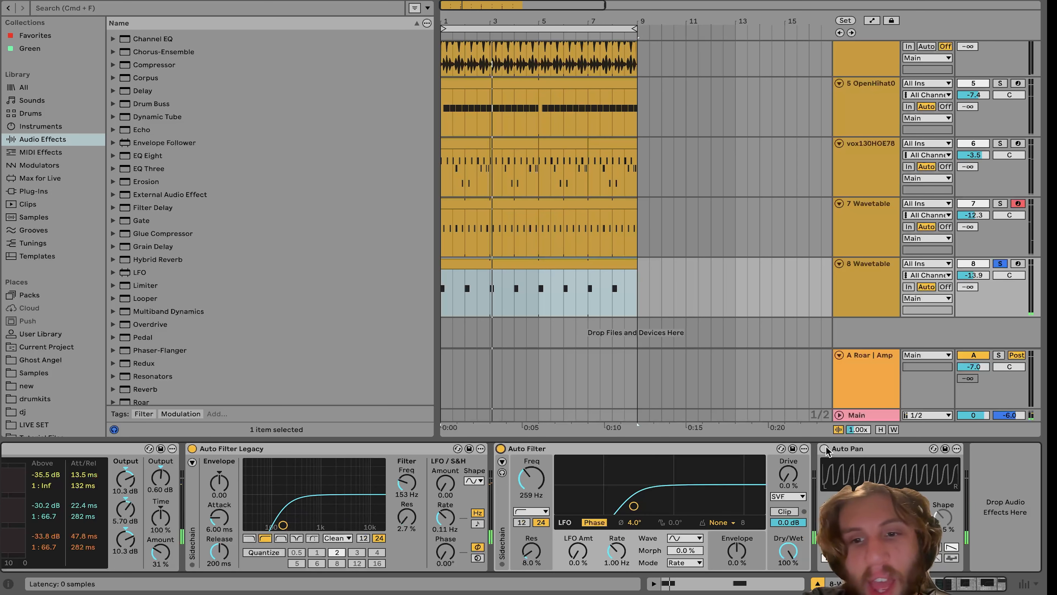
Turn on Auto Pan on the 8 Wavetable track, and play the full arrangement with no track soloed.
{"action": "scroll", "coordinate": [787, 208], "scroll_direction": "up", "scroll_amount": 2}
{"action": "scroll", "coordinate": [788, 208], "scroll_direction": "down", "scroll_amount": 2}
{"action": "key", "text": "space"}
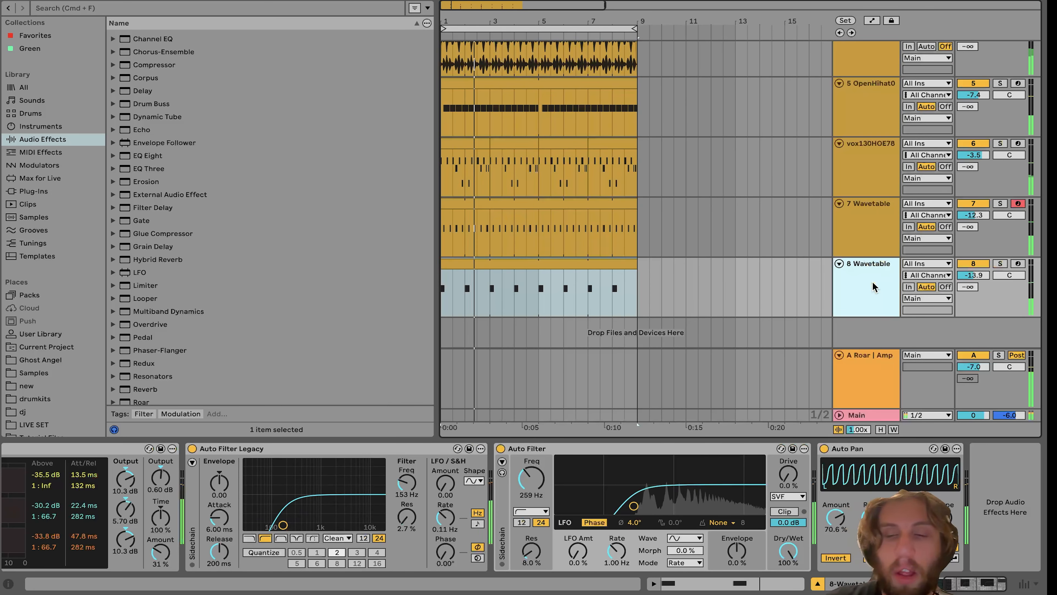
Fold all eight tracks in the arrangement, and select the 1 Operator clip.
{"action": "scroll", "coordinate": [872, 281], "scroll_direction": "up", "scroll_amount": 5}
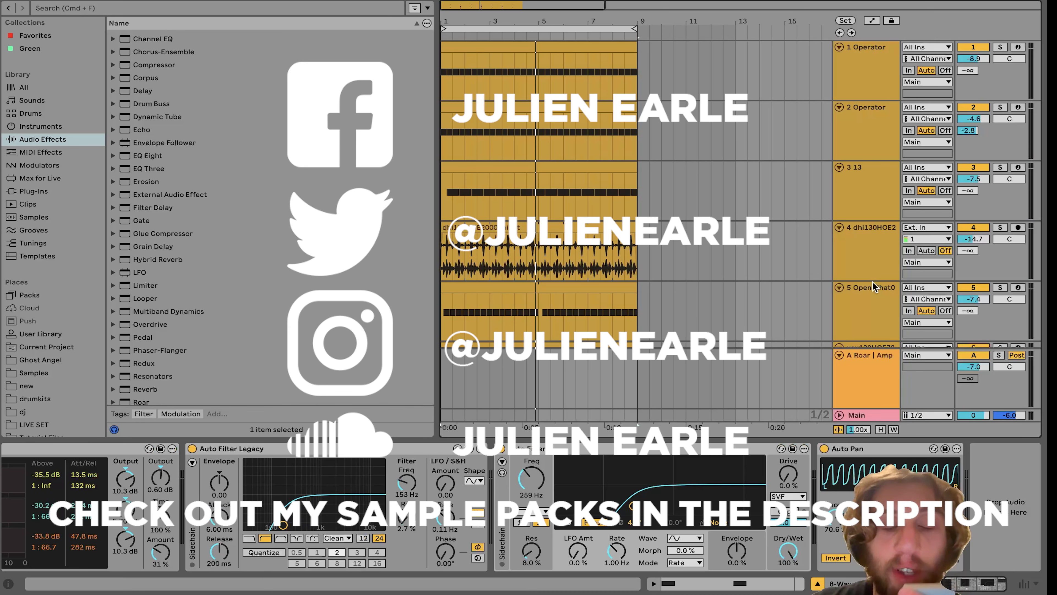
{"action": "left_click", "coordinate": [832, 229]}
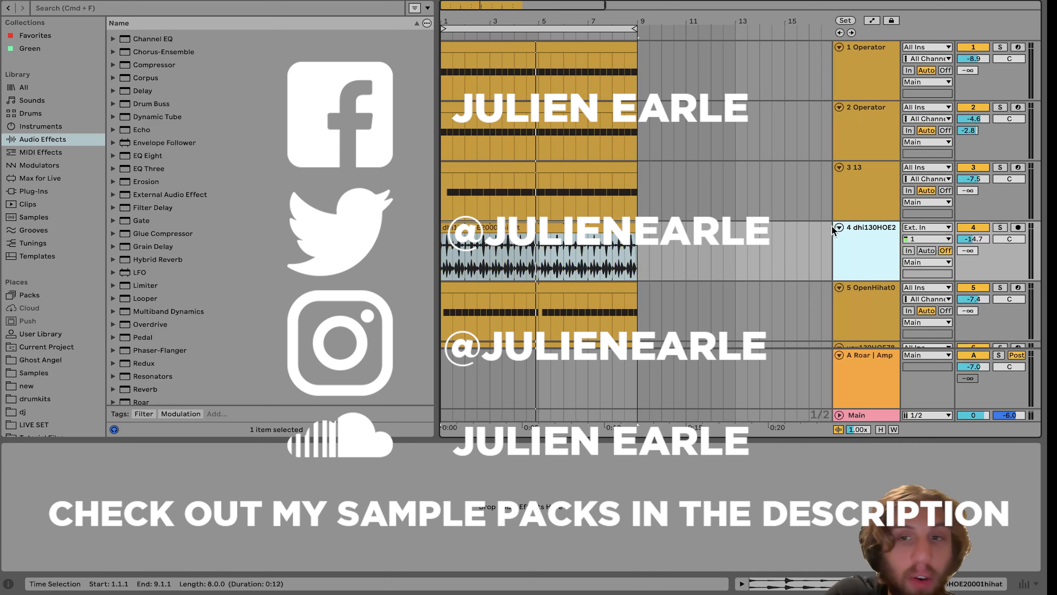
{"action": "key", "text": "super+a"}
{"action": "key", "text": "u"}
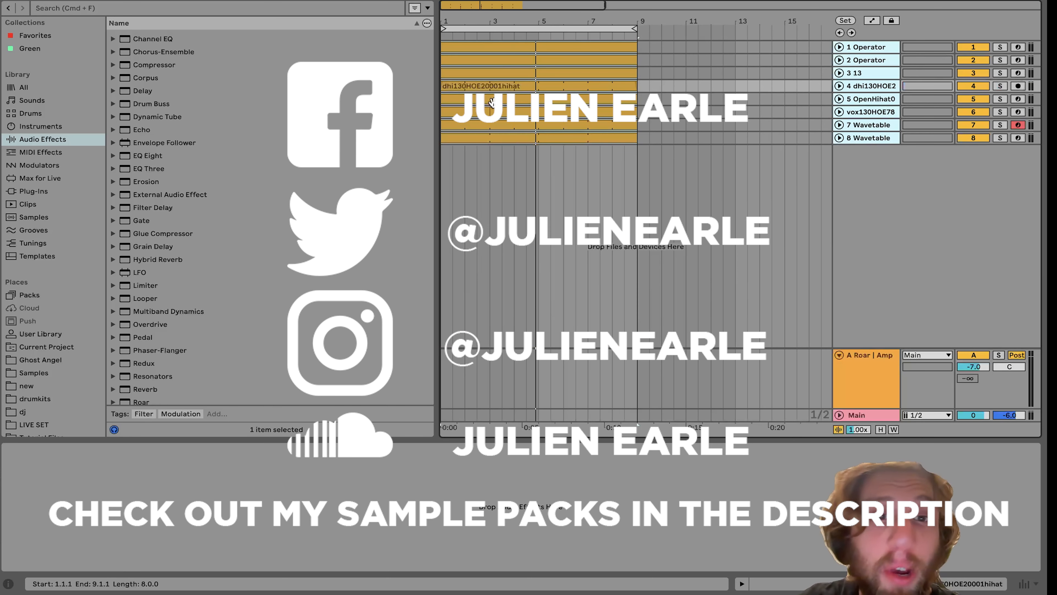
{"action": "left_click", "coordinate": [464, 49]}
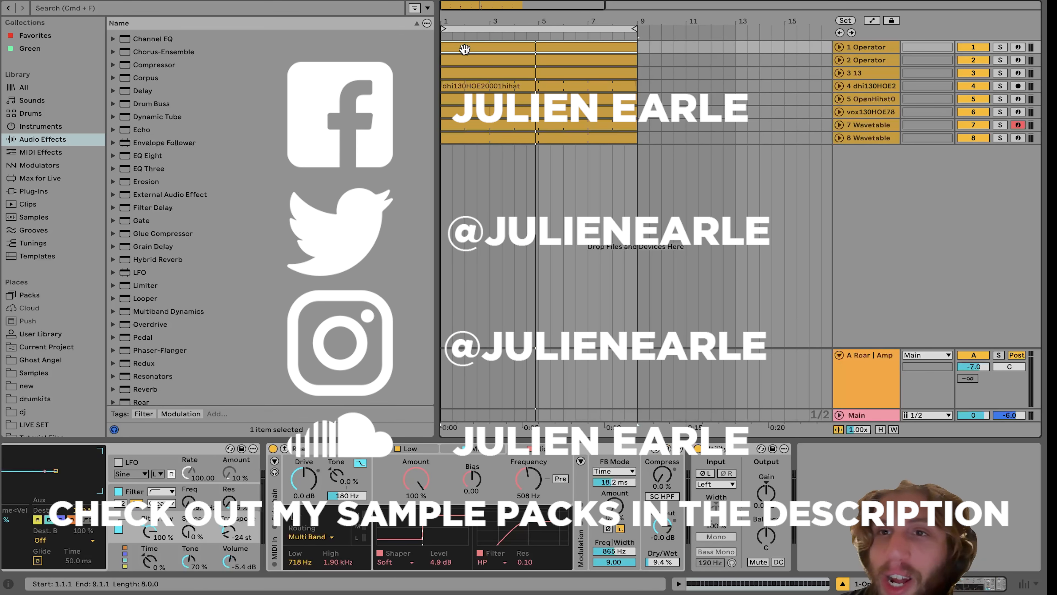